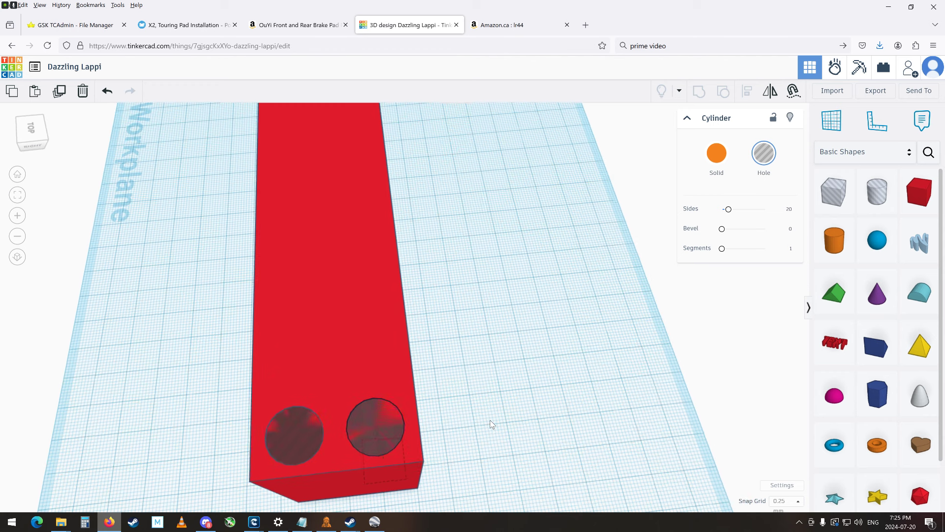
- Nudge the cylinder hole near the bar's right edge a few snap steps toward the neighbouring hole
left_click(460, 408)
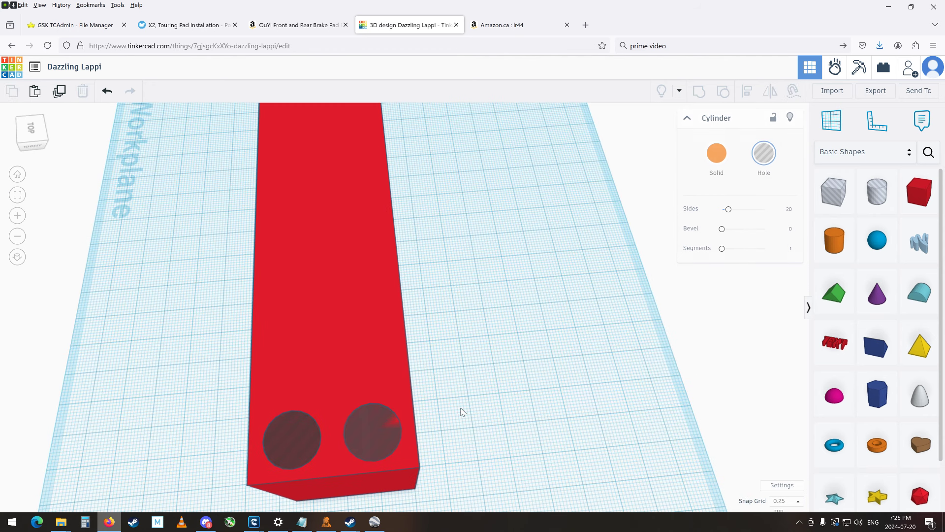
left_click(380, 428)
key("Left")
key("Left")
key("Left")
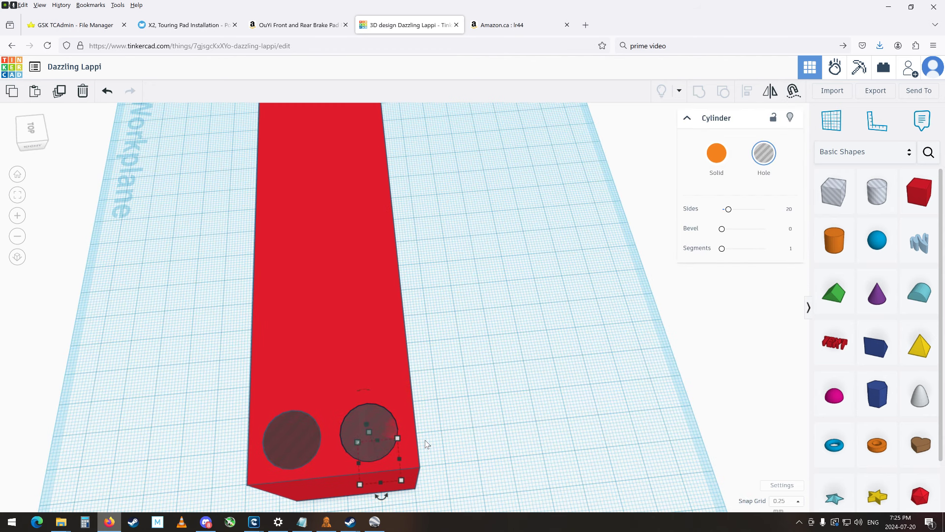
right_click_drag(396, 404, 436, 392)
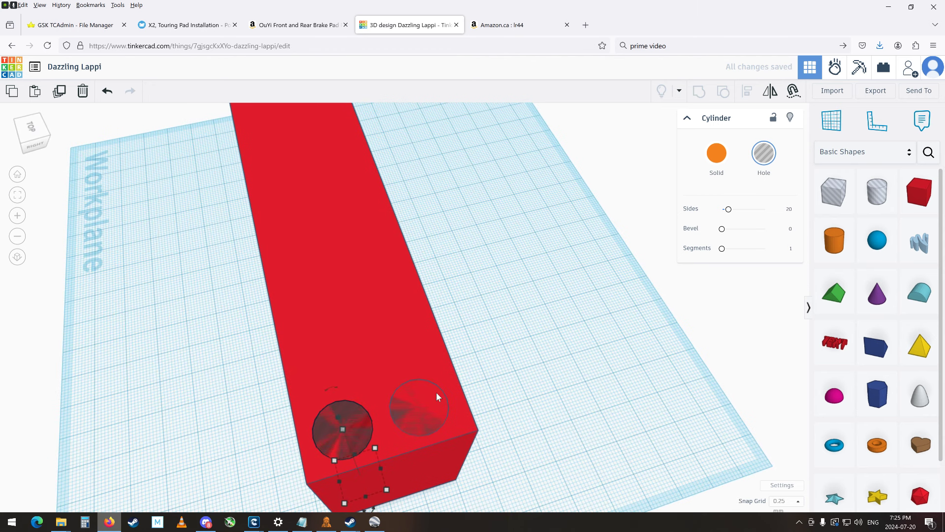
left_click(417, 409)
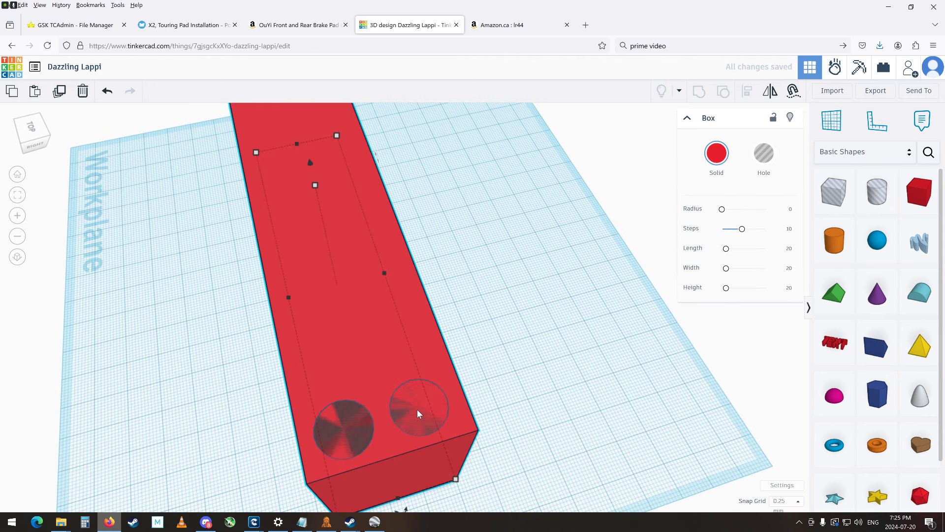
left_click(462, 366)
left_click(431, 395)
left_click(532, 371)
left_click(419, 397)
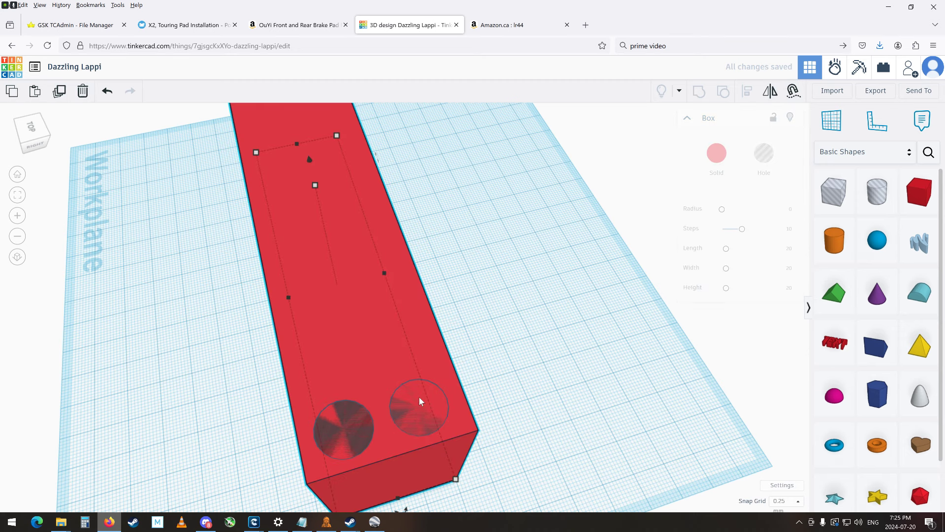
left_click_drag(613, 445, 384, 371)
right_click_drag(503, 404, 543, 365)
left_click(543, 364)
- Nudge the right-hand cylinder hole one snap step up the bar and one step away from the other hole
left_click(447, 422)
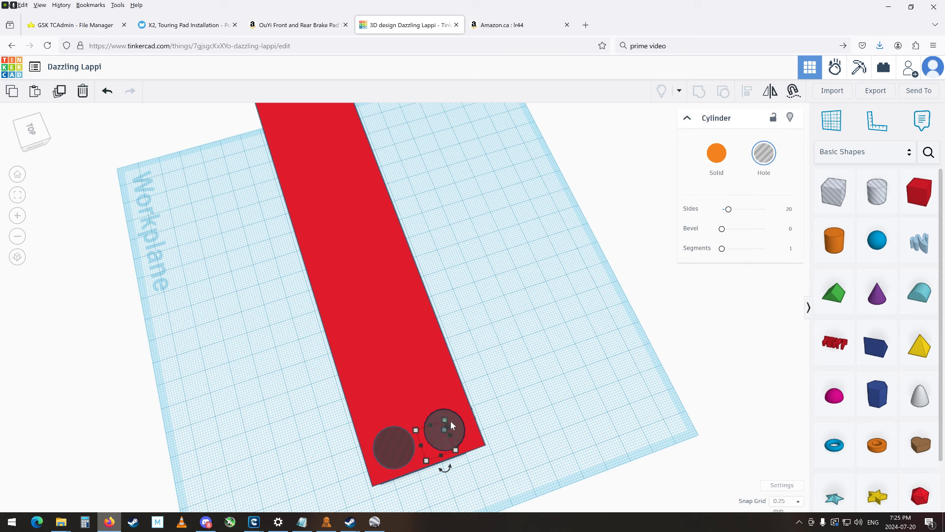
key("Up")
key("Right")
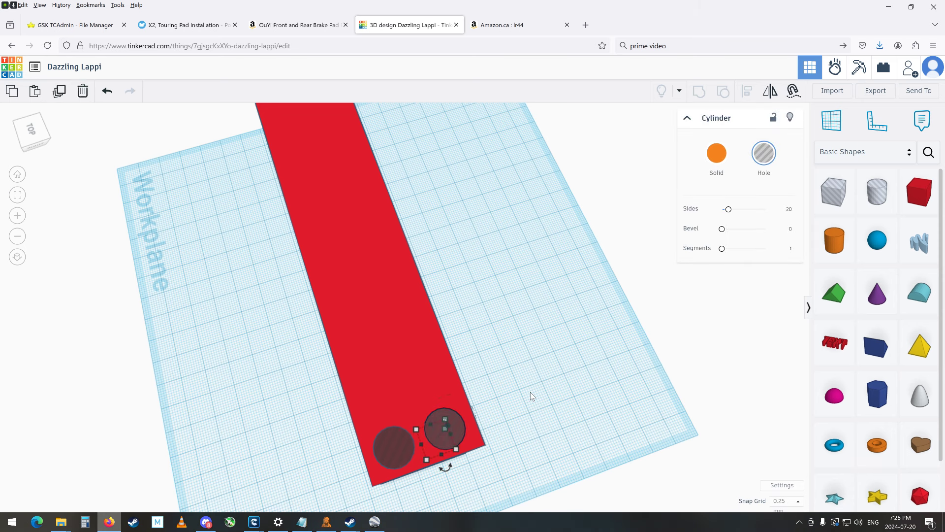
right_click_drag(516, 400, 506, 365)
right_click_drag(343, 167, 360, 251)
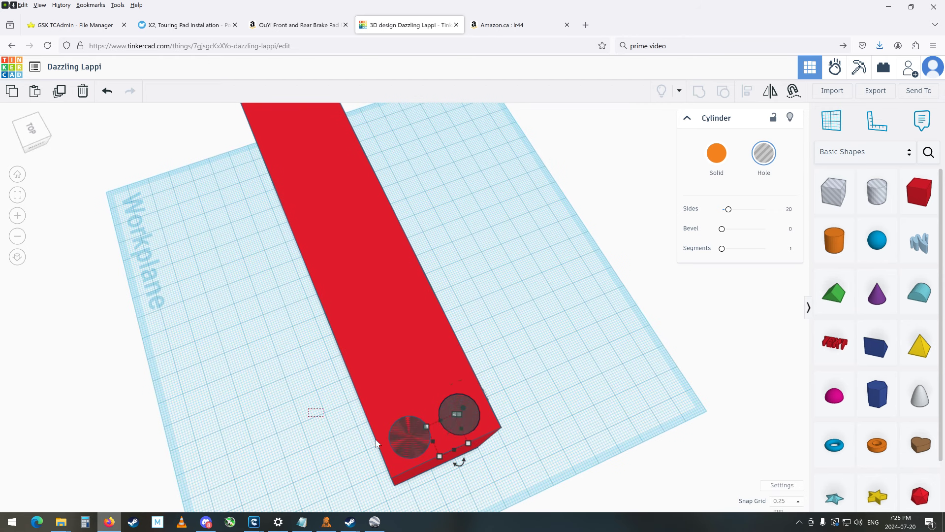
left_click_drag(377, 443, 541, 466)
left_click_drag(253, 391, 507, 441)
left_click_drag(261, 393, 544, 470)
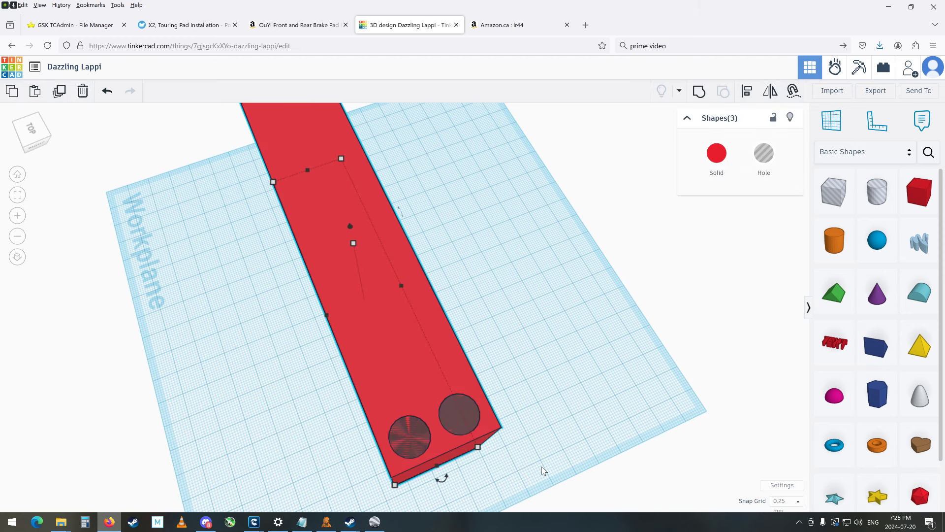
left_click(509, 425)
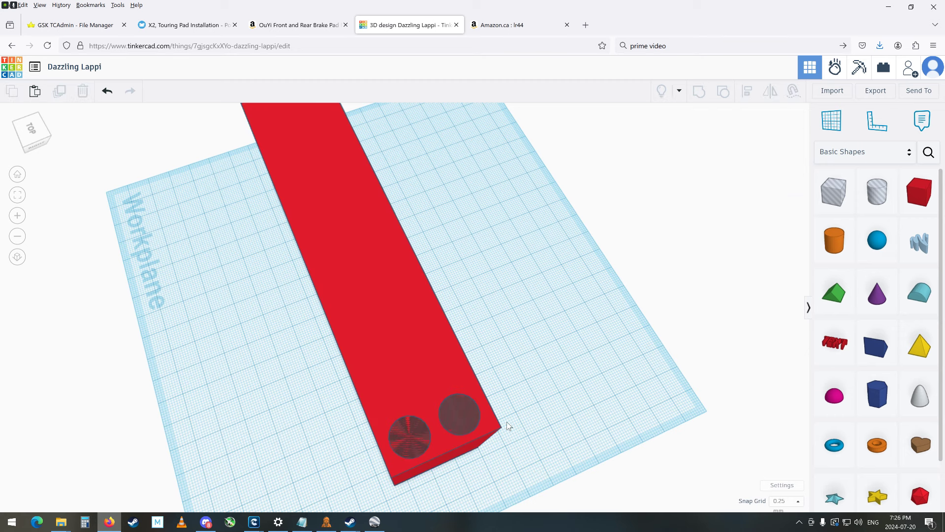
left_click(468, 415)
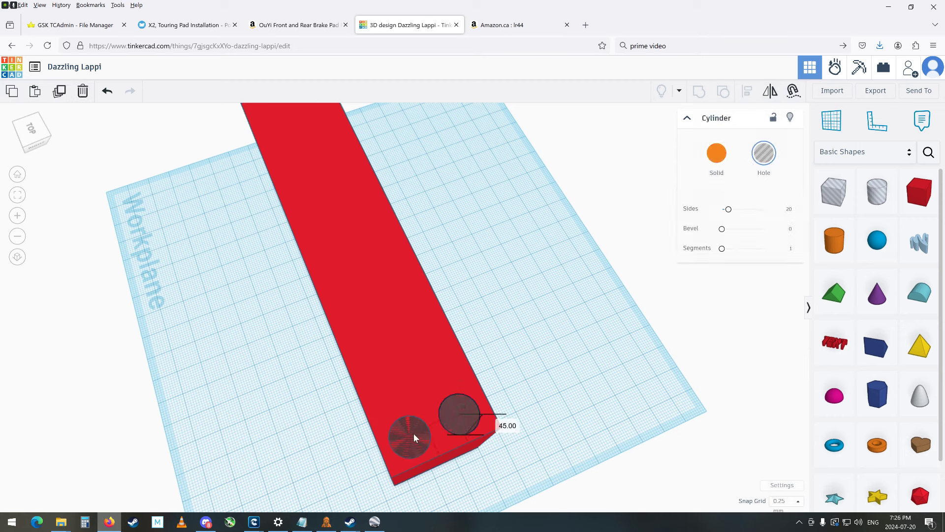
left_click(501, 394)
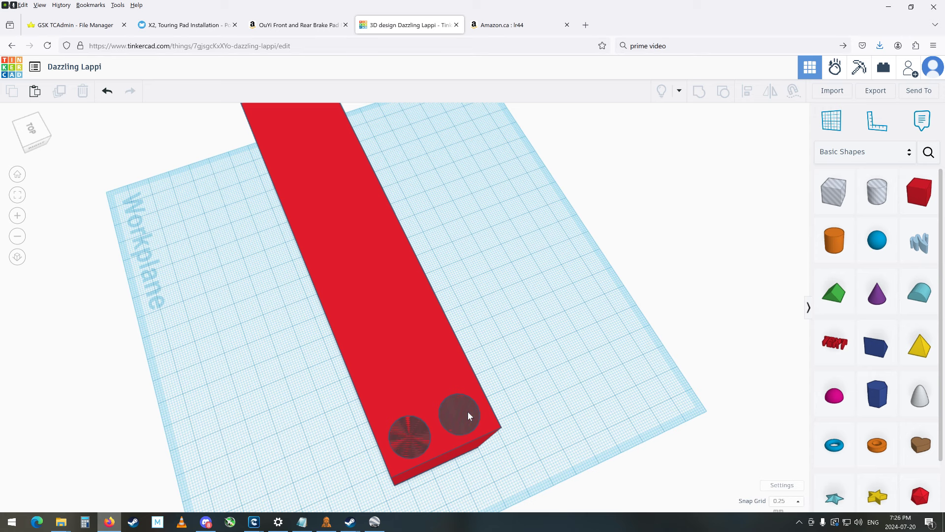
left_click(462, 412)
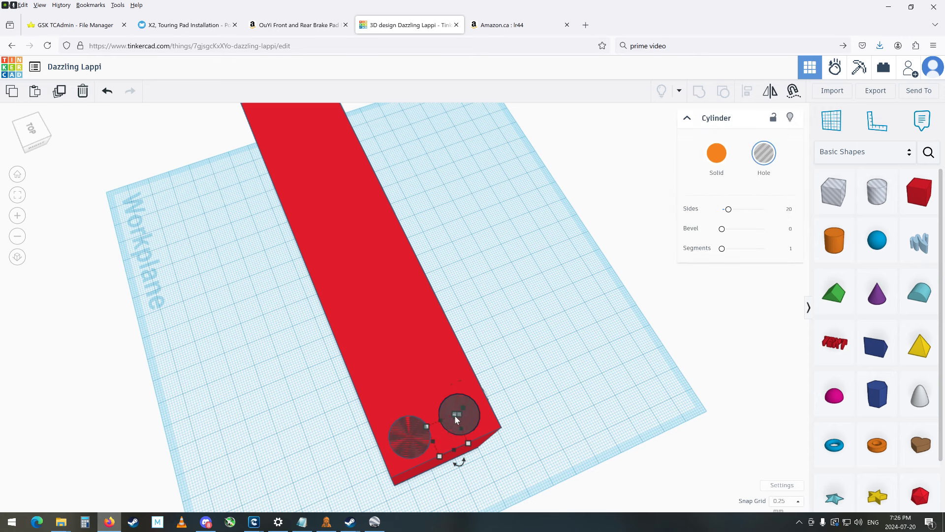
left_click(412, 427, "shift")
left_click(559, 368)
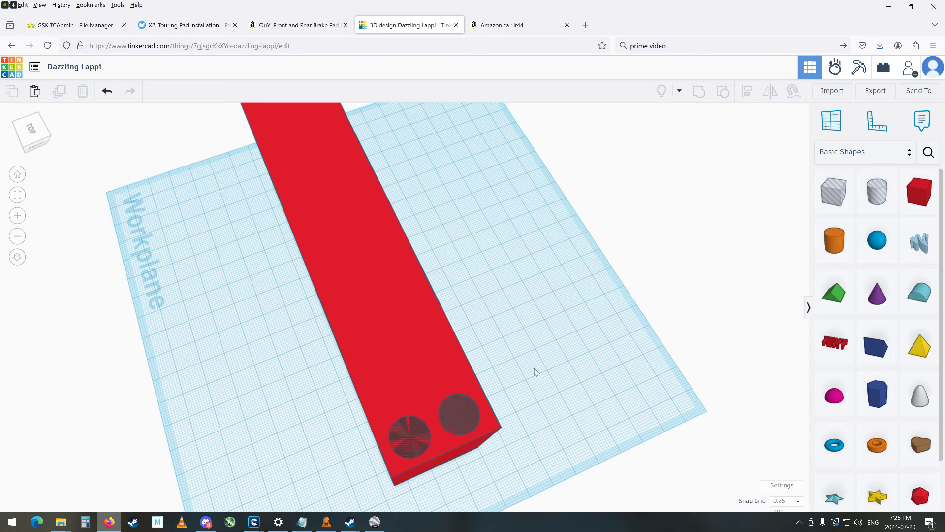
right_click_drag(534, 368, 507, 335)
mouse_move(264, 348)
left_mouse_down()
mouse_move(513, 448)
mouse_move(476, 433)
left_mouse_up()
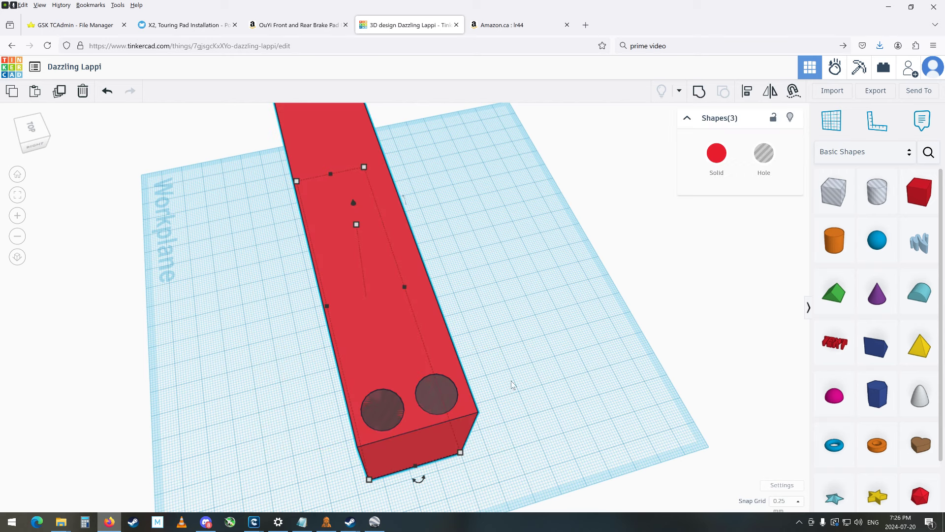
left_click(523, 364)
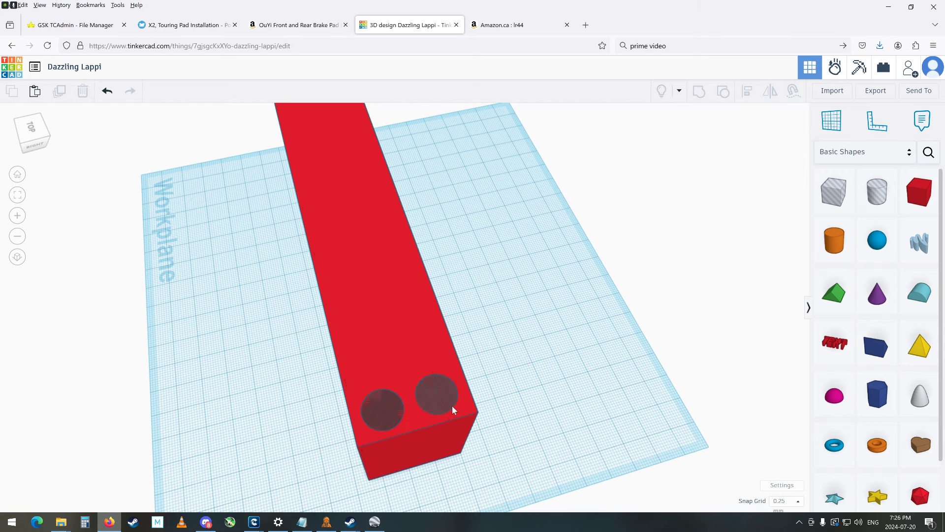
left_click(393, 404)
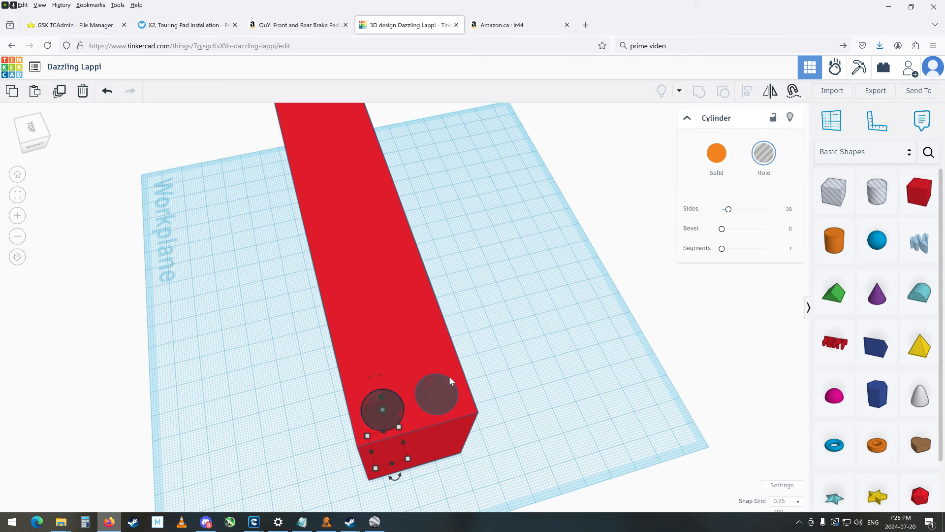
left_click(521, 356)
right_click_drag(485, 376, 424, 297)
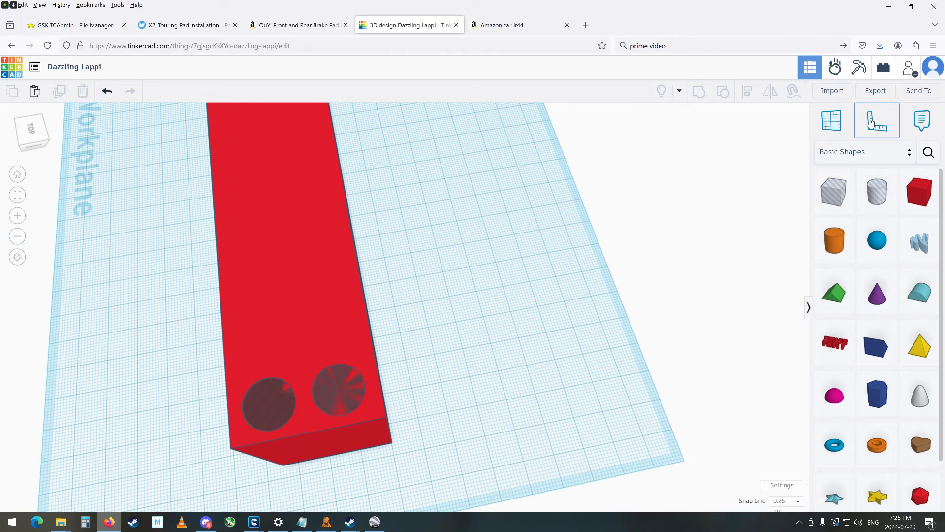
- Try measuring with the ruler, first from the workplane and again from beside the left hole, and remove the ruler
left_click(543, 217)
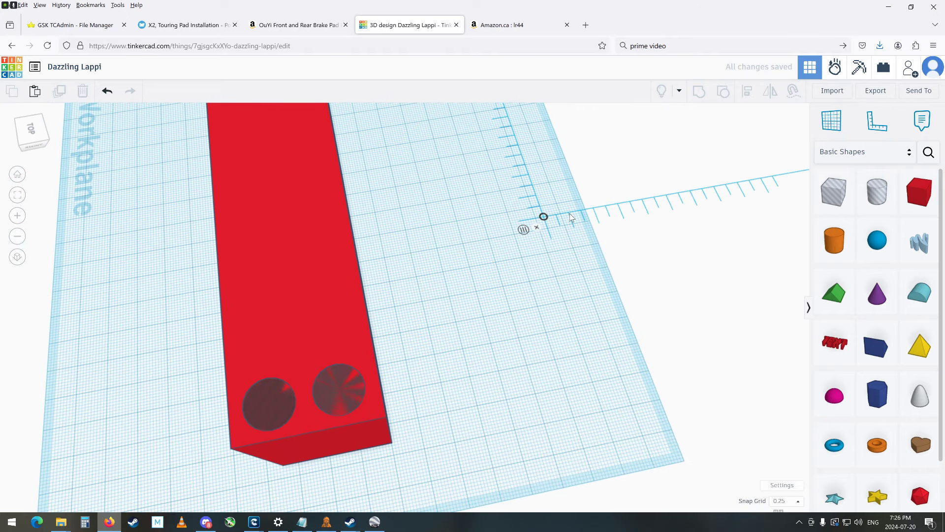
left_click_drag(481, 261, 379, 357)
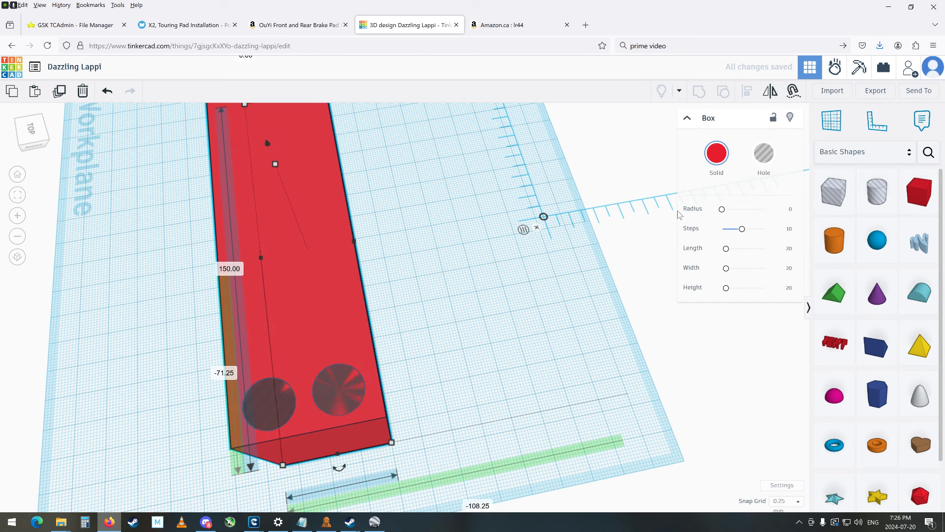
left_click(878, 120)
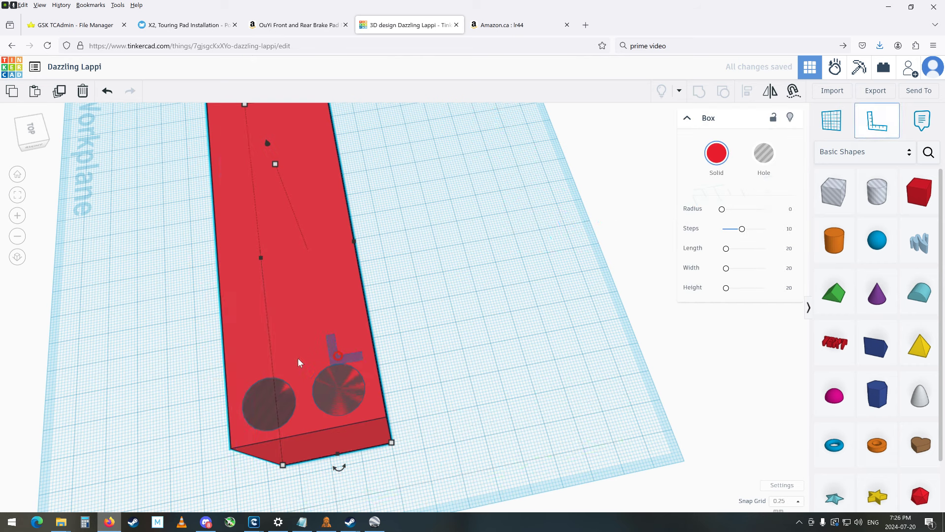
left_click(259, 368)
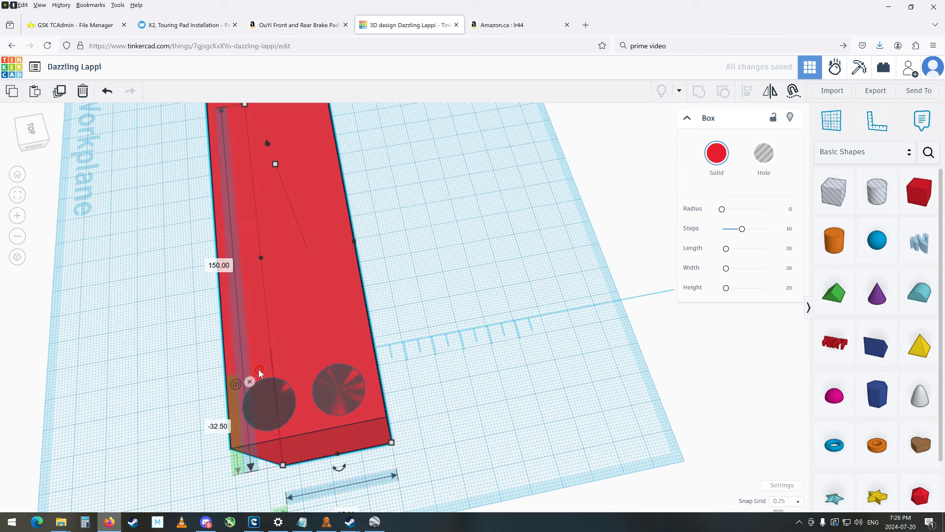
left_click(878, 120)
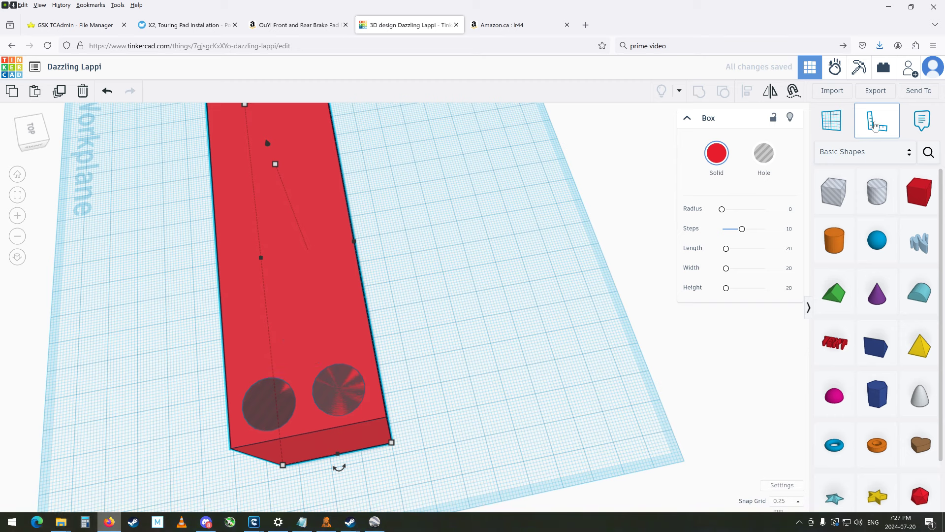
left_click(494, 309)
left_click(337, 374)
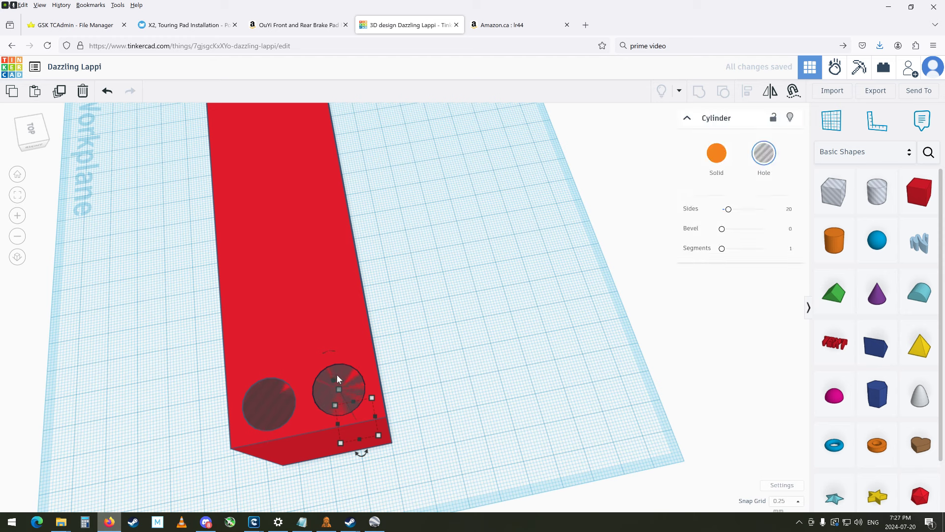
left_click(277, 400)
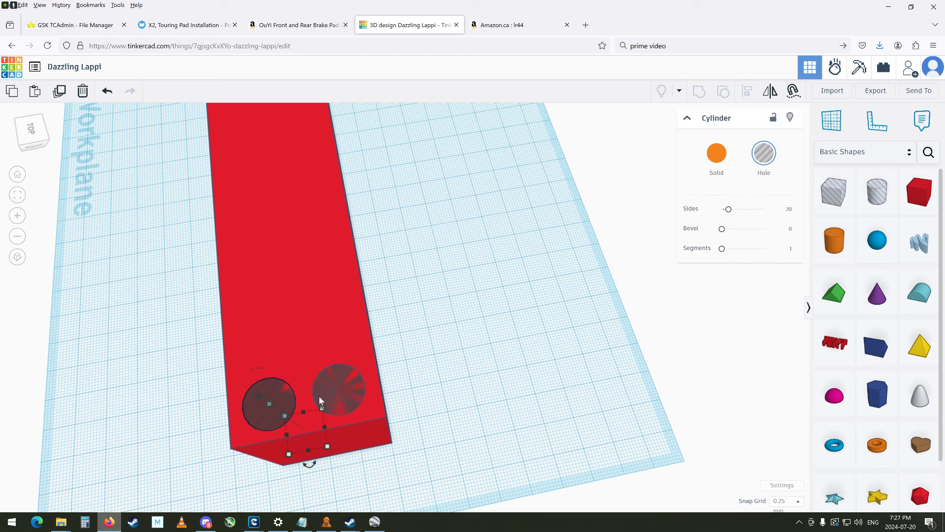
left_click(342, 389, "shift")
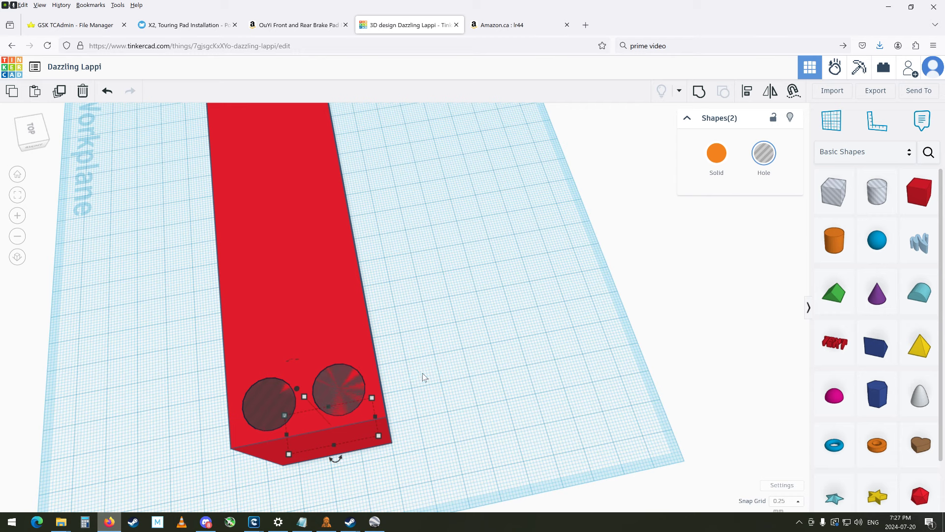
key("ctrl+a")
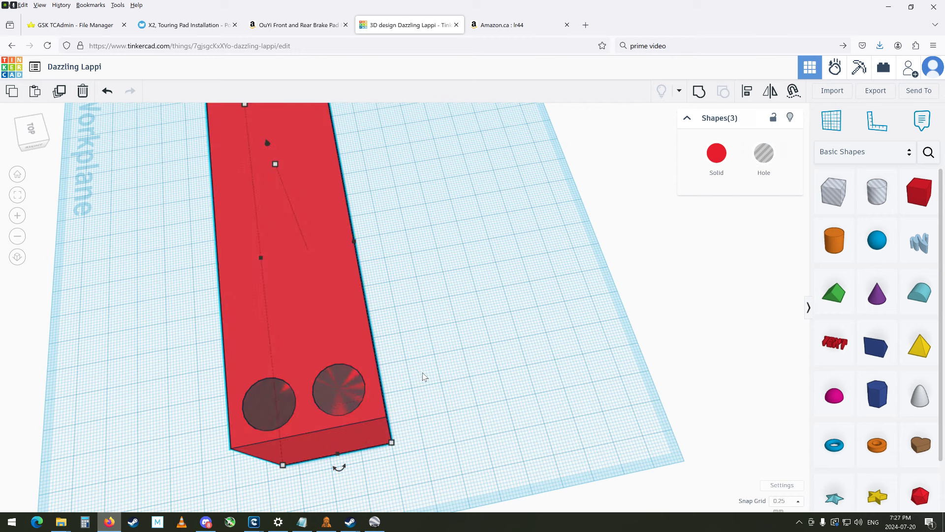
left_click(456, 350)
- Duplicate the two cylinder holes together and move the copies up the bar to form a second row
left_click(343, 386)
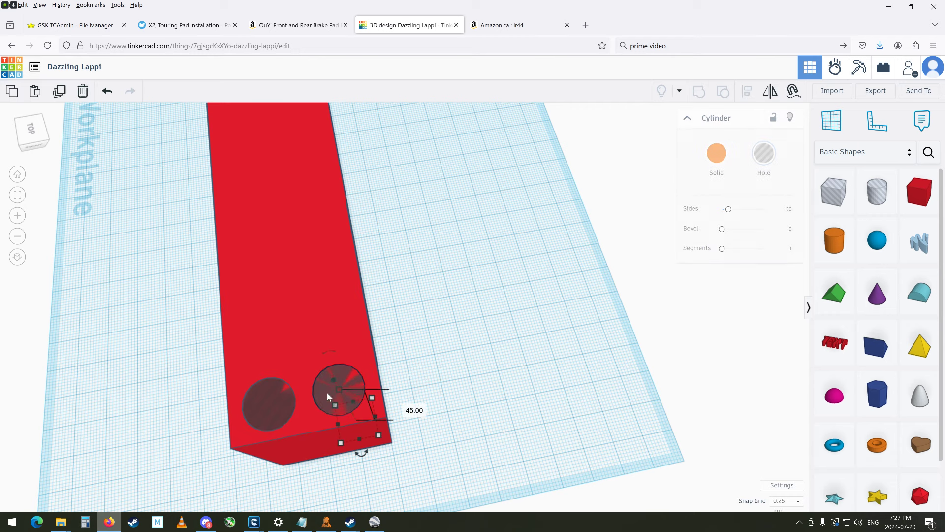
left_click(265, 403)
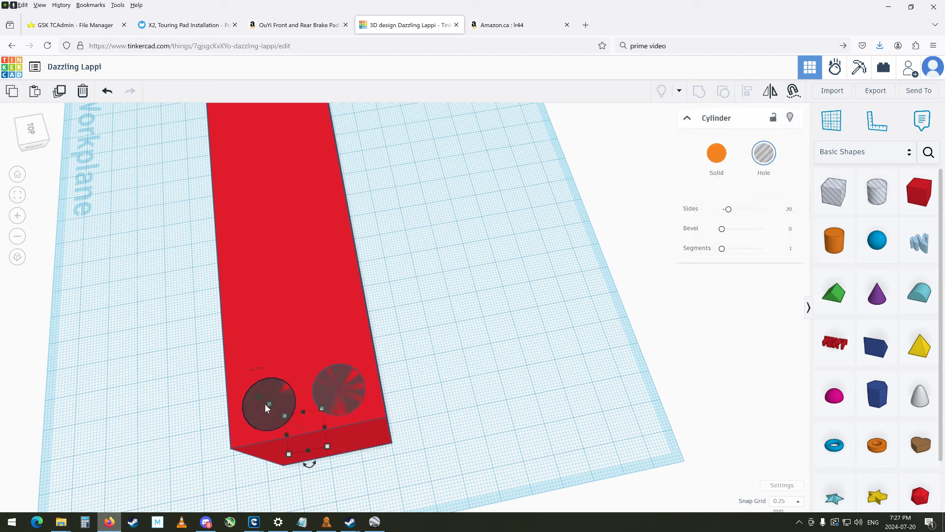
left_click(341, 390, "shift")
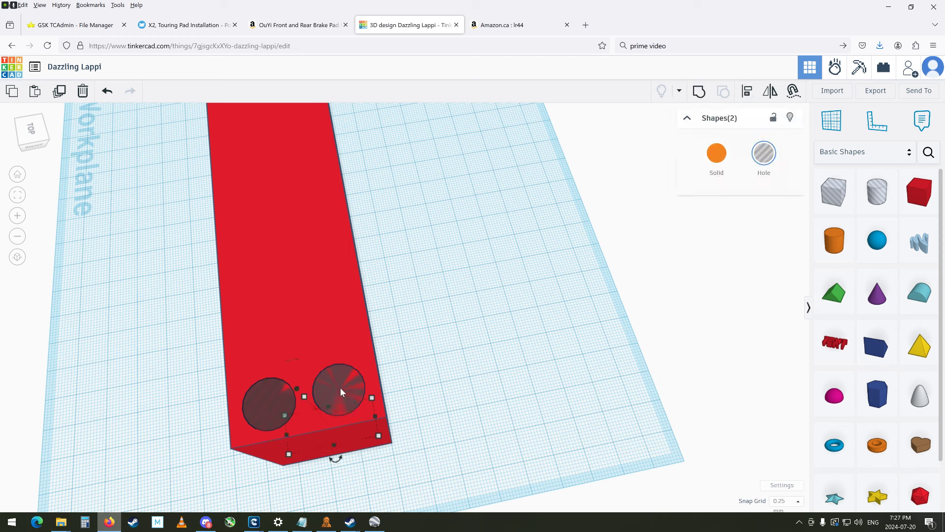
key("ctrl+d")
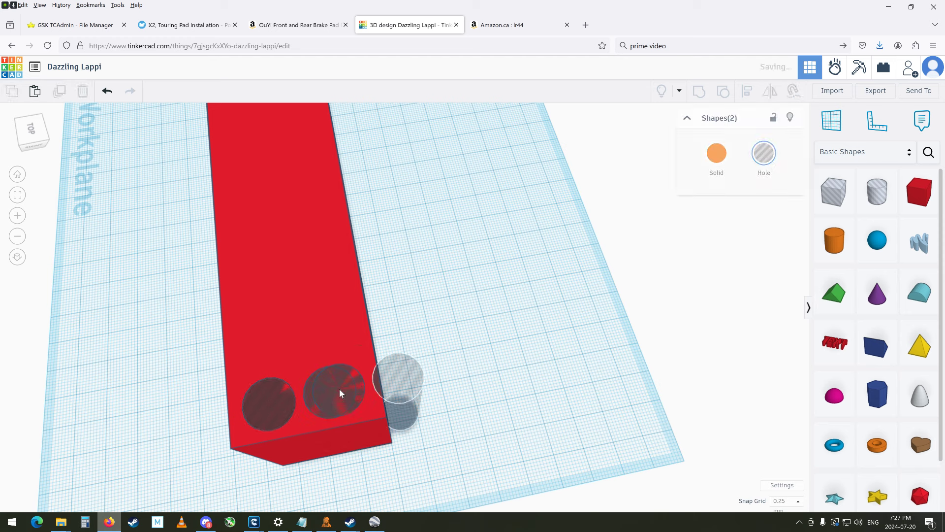
key("Up")
key("Up")
key("Up")
key("Up")
key("Up")
key("Up")
key("Up")
key("Up")
key("Up")
key("Up")
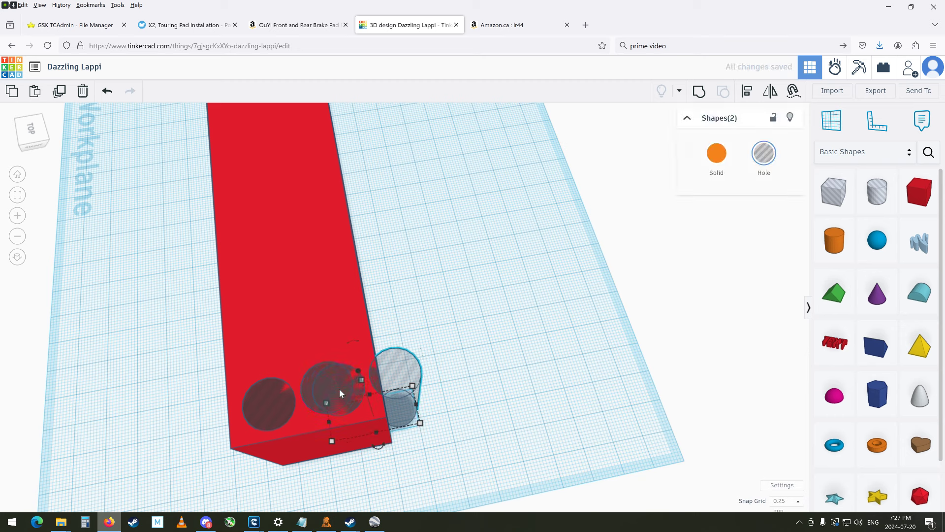
- Shift the duplicated pair sideways onto the bar behind the original holes and narrow the gap between the rows
key("Left")
key("Left")
key("Left")
key("Left")
key("Left")
key("Left")
key("Left")
key("Left")
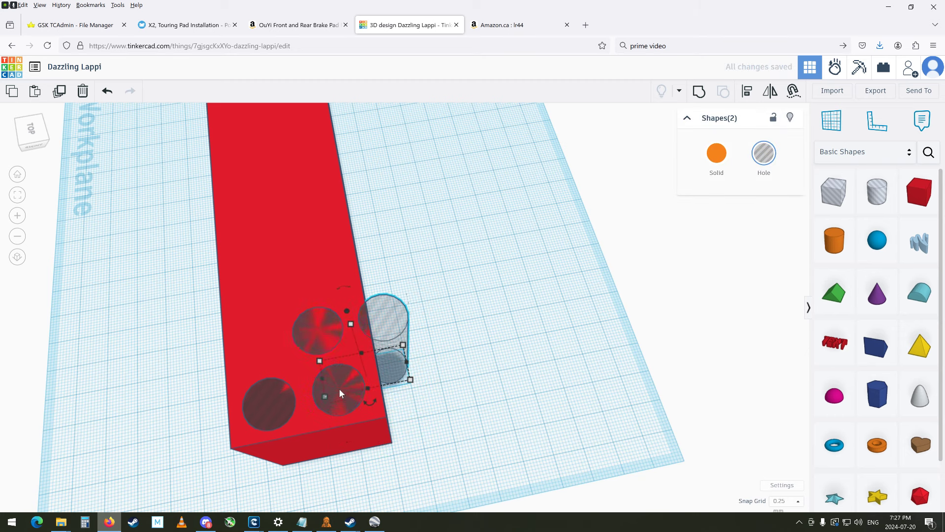
key("Left")
key("Left")
key("Left")
key("Left")
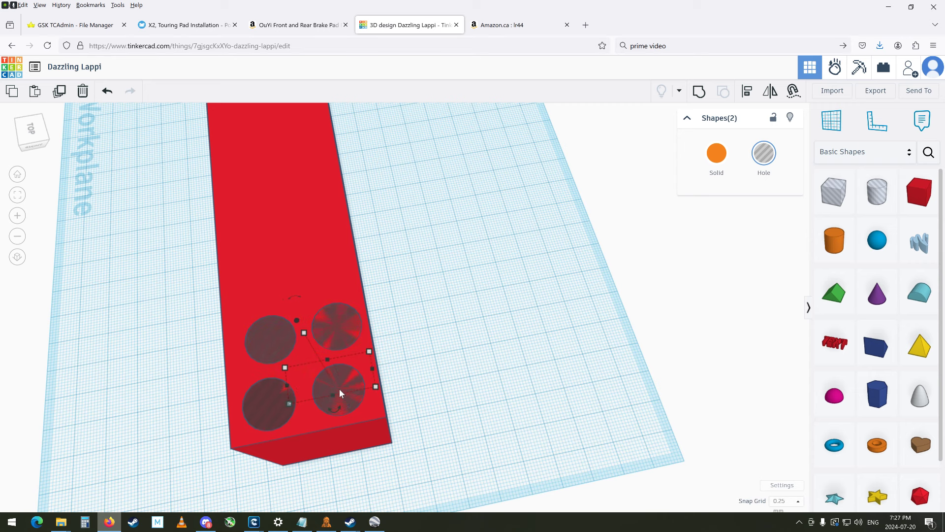
key("Down")
key("Down")
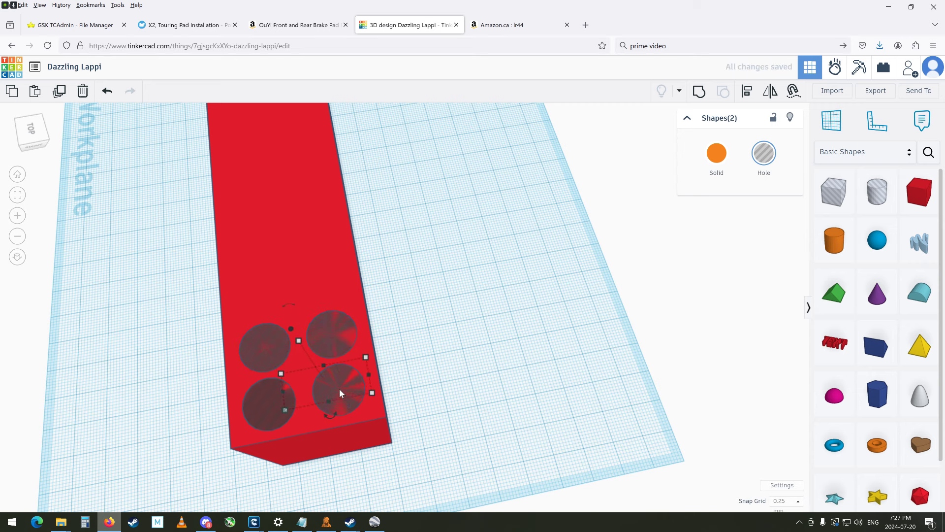
- Paste a copy of the two cylinder holes and shift it sideways until it lines up with the second row
right_click_drag(480, 357, 539, 357)
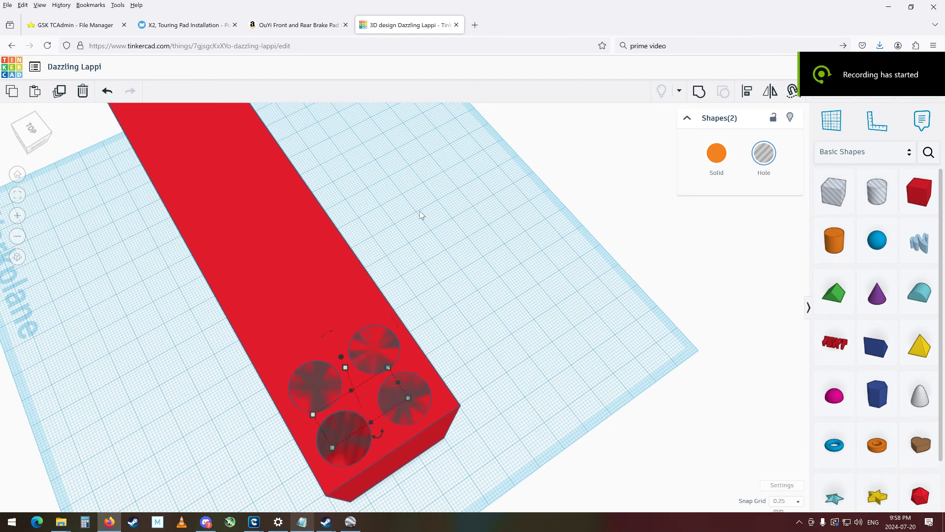
right_click_drag(420, 215, 394, 238)
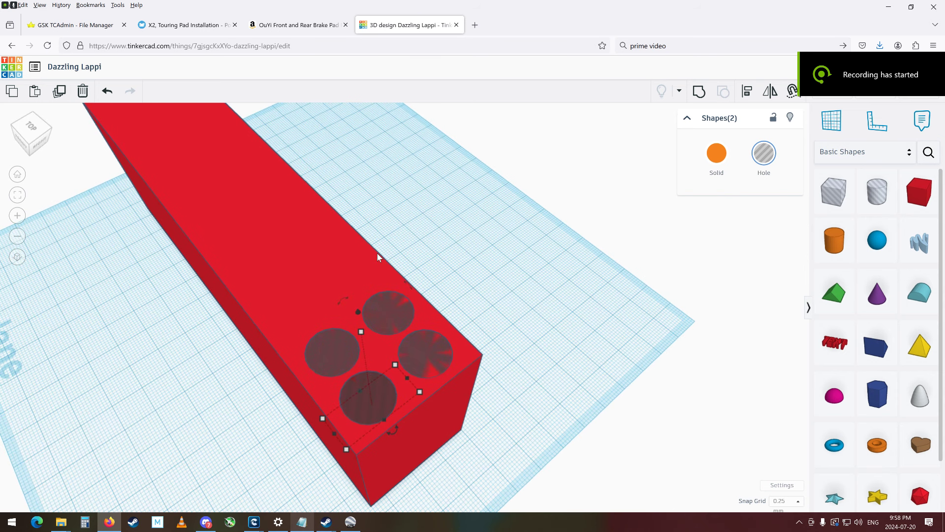
key("ctrl+v")
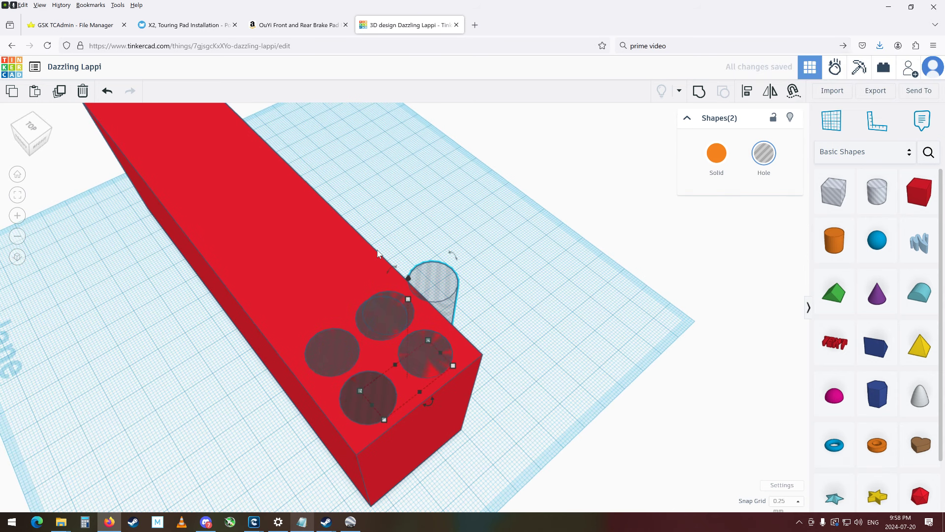
key("Left")
key("Left")
key("Left")
key("Left")
key("Left")
key("Left")
key("Left")
key("Left")
key("Left")
key("Left")
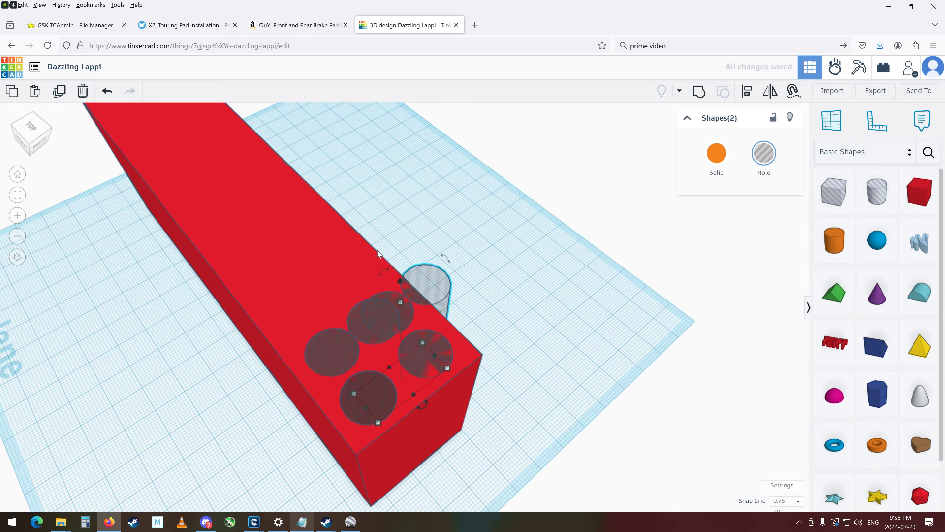
key("Left")
key("Left")
key("Left")
key("Left")
key("Left")
key("Left")
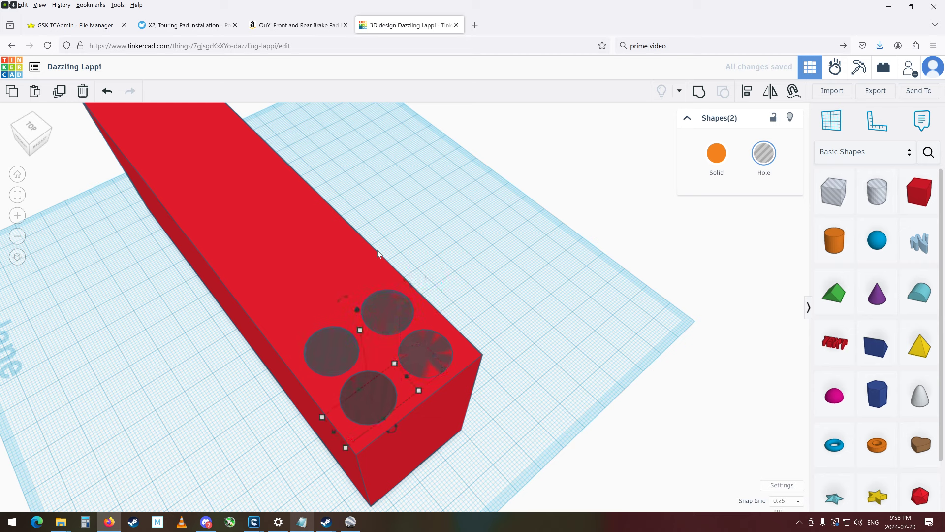
- Move the copied pair of holes up the bar to form a third row, spaced like the first two
key("ctrl+d")
key("Up")
key("Up")
key("Up")
key("Up")
key("Up")
key("Up")
key("Up")
key("Up")
key("Up")
key("Up")
key("Up")
key("Up")
key("Up")
key("Up")
key("Up")
key("Up")
key("Up")
key("Up")
key("Up")
key("Up")
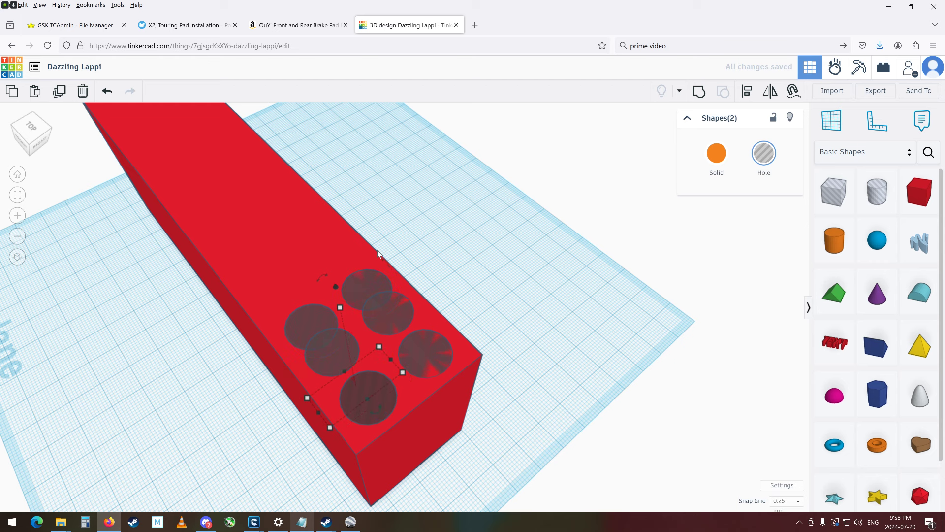
key("Up")
key("Up")
key("Up")
key("Up")
key("Up")
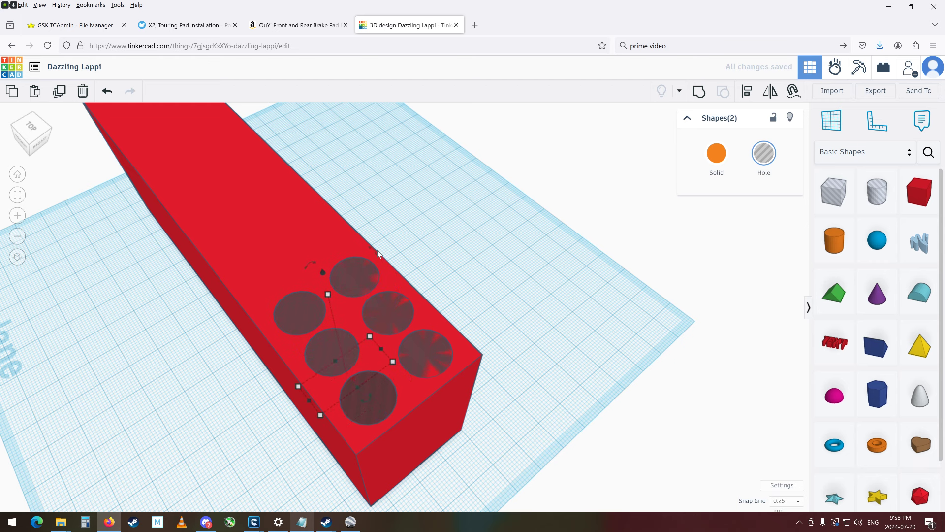
- Paste another copy of the hole pair and shift it sideways onto the bar, in line with the third row
right_click_drag(556, 288, 495, 322)
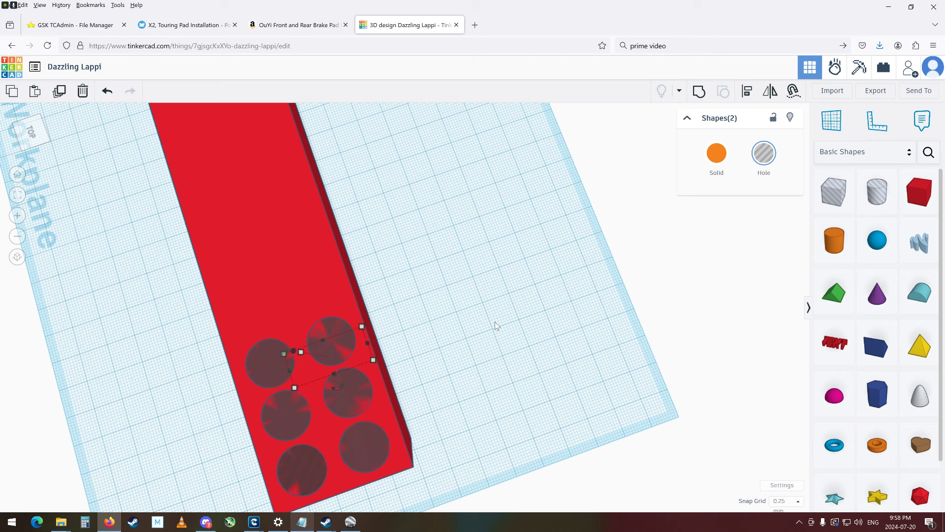
key("ctrl+v")
key("Left")
key("Left")
key("Left")
key("Left")
key("Left")
key("Left")
key("Left")
key("Left")
key("Left")
key("Left")
key("Left")
key("Left")
key("Left")
key("Left")
key("Left")
key("Left")
key("Left")
key("Left")
key("Left")
key("Left")
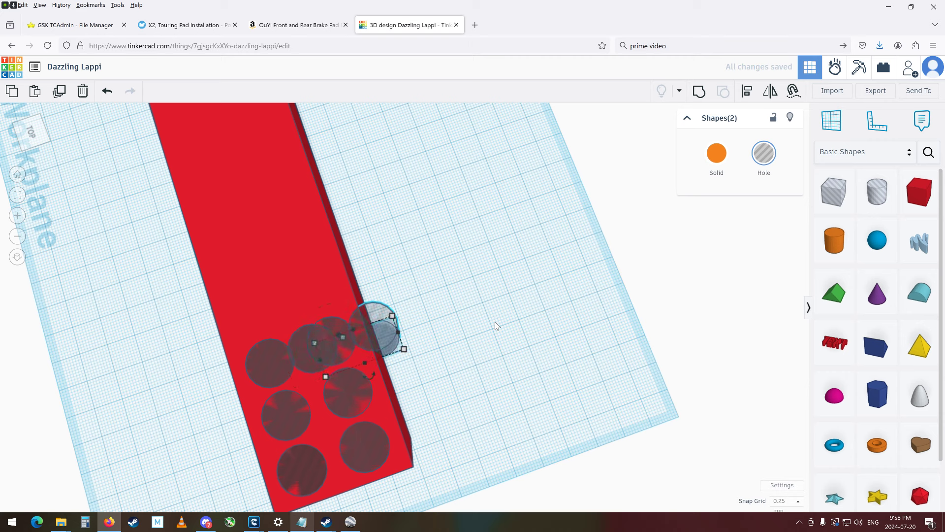
key("Left")
key("Left")
key("Left")
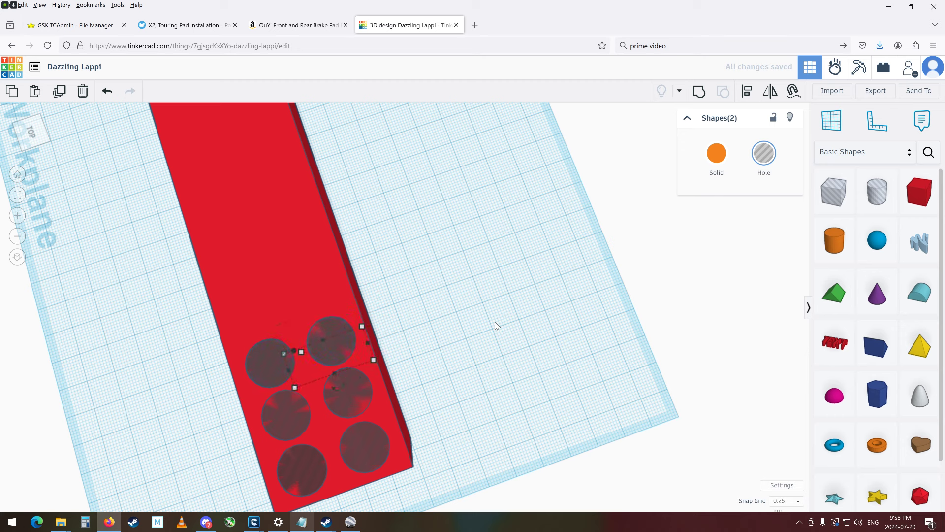
- Move the new pair of holes up the bar to form a fourth row at the same spacing
key("Up")
key("Up")
key("Up")
key("Up")
key("Up")
key("Up")
key("Up")
key("Up")
key("Up")
key("Up")
key("Up")
key("Up")
key("Up")
key("Up")
key("Up")
key("Up")
key("Up")
key("Up")
key("Up")
key("Up")
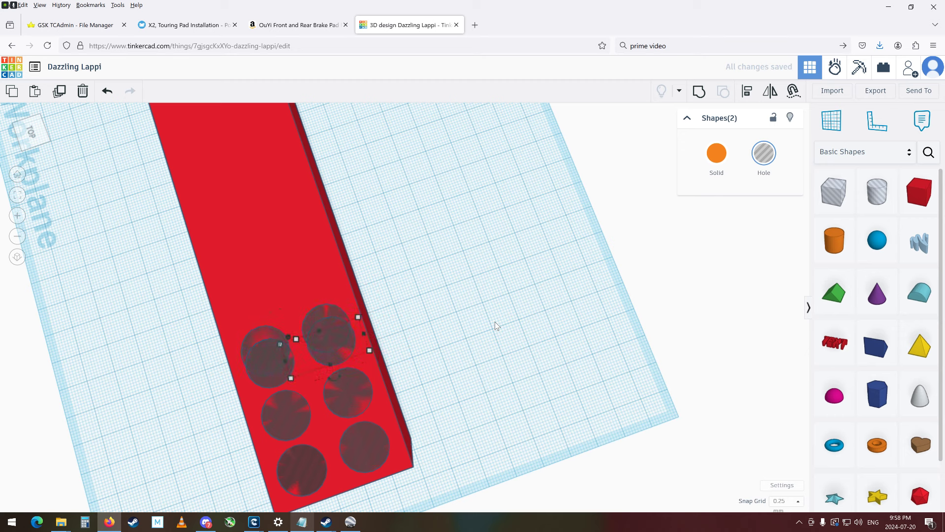
key("Up")
key("Up")
key("Up")
key("Up")
key("Up")
key("Up")
key("Up")
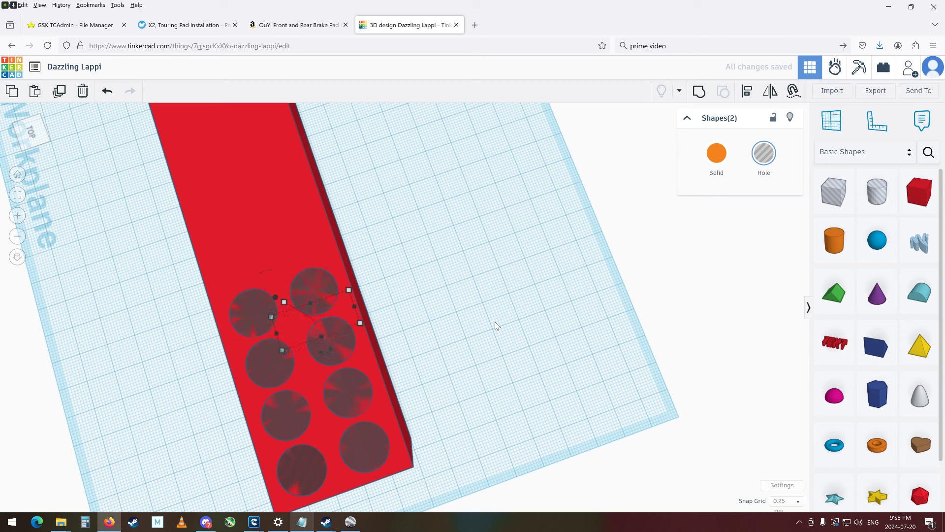
- Paste one more copy of the hole pair and shift it sideways until it coincides with the fourth row
key("ctrl+v")
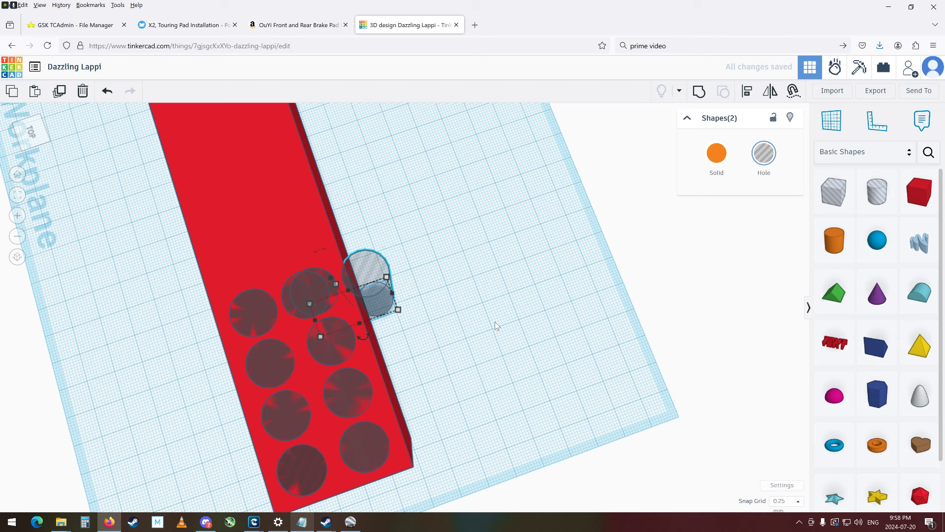
key("Left")
key("Left")
key("Left")
key("Left")
key("Left")
key("Left")
key("Left")
key("Left")
key("Left")
key("Left")
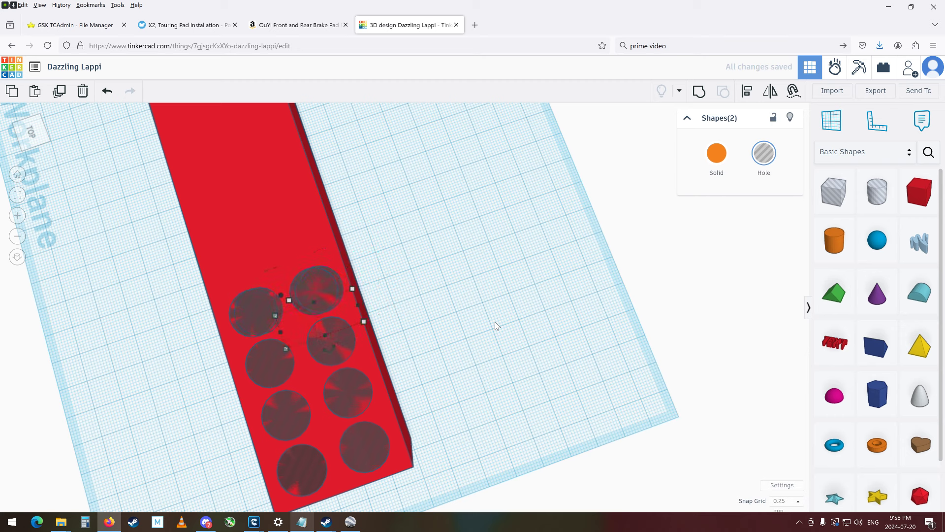
key("Left")
key("Left")
key("Left")
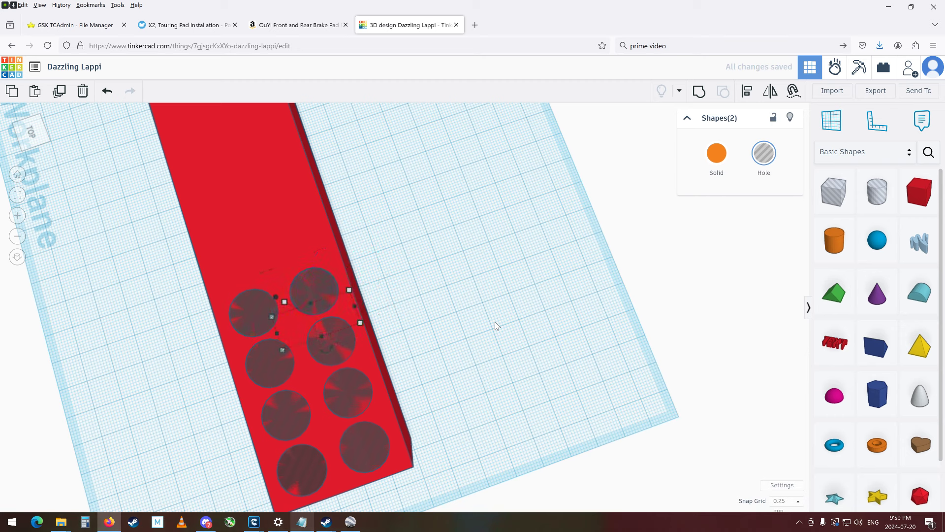
- Move the latest pair of holes up the bar to form an evenly spaced fifth row
key("Up")
key("Up")
key("Up")
key("Up")
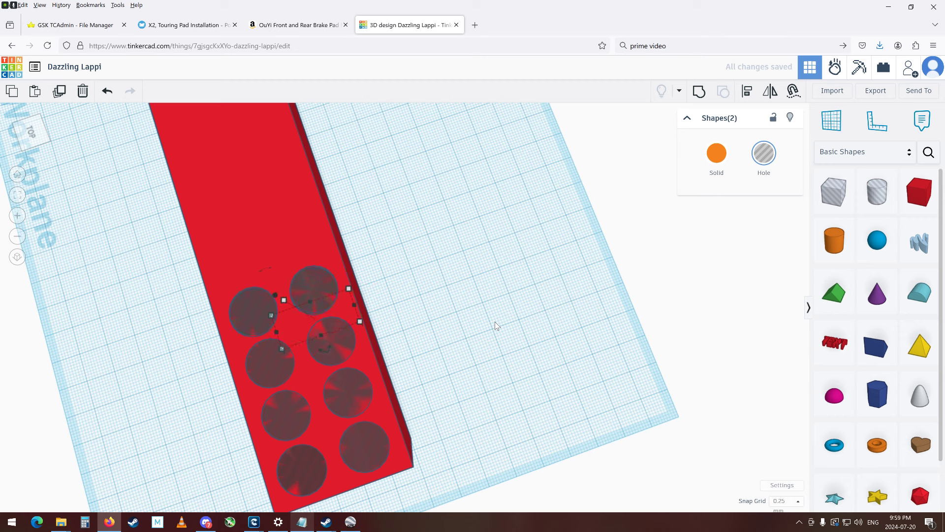
key("Up")
key("Up")
key("Up")
key("Up")
key("Up")
key("Up")
key("Up")
key("Up")
key("Up")
key("Up")
key("Up")
key("Up")
key("Up")
key("Up")
key("Up")
key("Up")
key("Up")
key("Up")
key("Up")
key("Up")
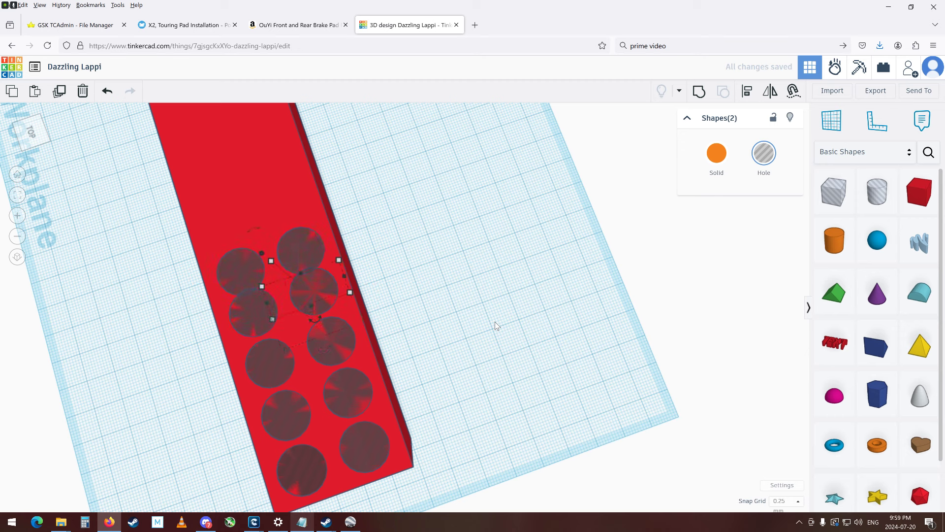
key("Up")
key("Up")
key("Up")
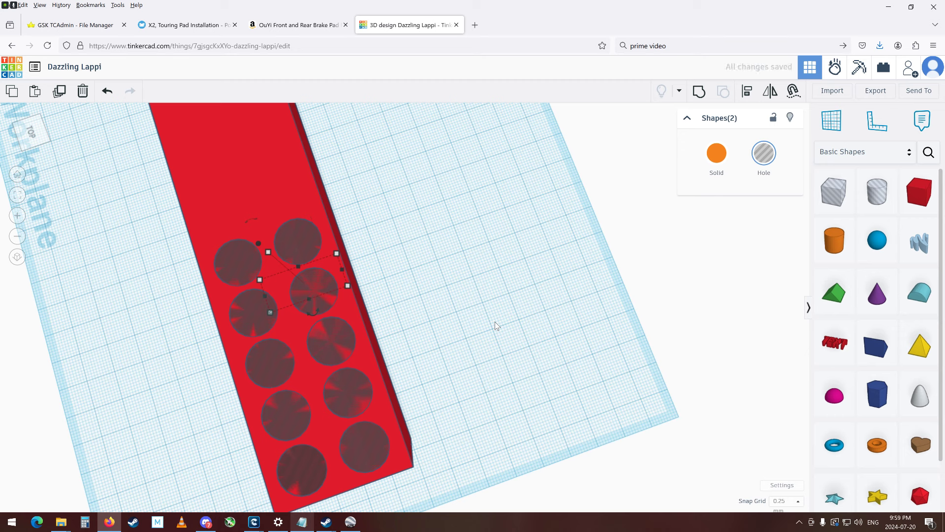
- Paste another copy of the hole pair and shift it sideways onto the bar, overlapping the fifth row
key("ctrl+v")
key("Up")
key("Up")
key("Up")
key("Up")
key("Up")
key("Up")
key("Up")
key("Up")
key("Up")
key("Up")
key("Up")
key("Up")
key("Up")
key("Up")
key("Up")
key("Up")
key("Up")
key("Up")
key("Up")
key("Up")
key("Left")
key("Left")
key("Left")
key("Left")
key("Left")
key("Left")
key("Left")
key("Left")
key("Left")
key("Left")
key("Left")
key("Left")
key("Left")
key("Left")
key("Left")
key("Left")
key("Left")
key("Left")
key("Left")
key("Left")
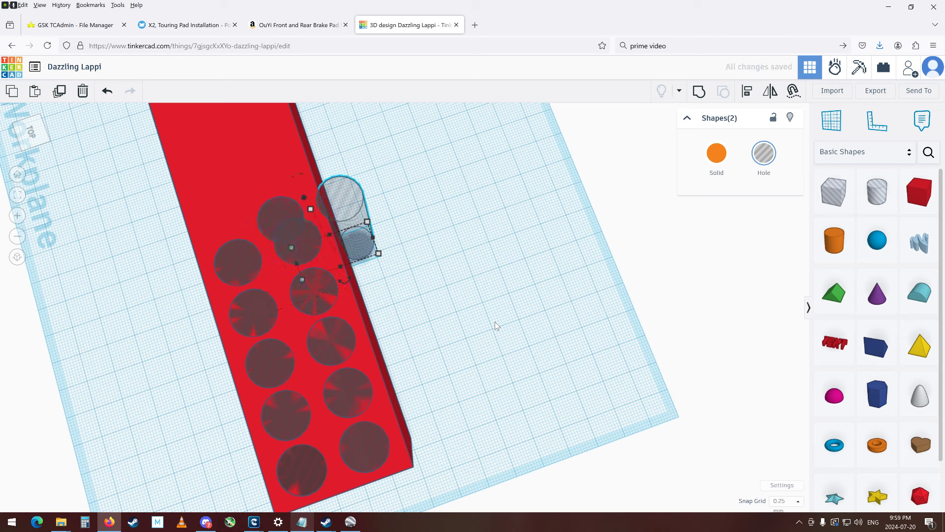
key("Left")
key("Left")
key("Left")
key("Left")
key("Left")
key("Left")
key("Left")
key("Left")
key("Left")
key("Left")
key("Left")
key("Left")
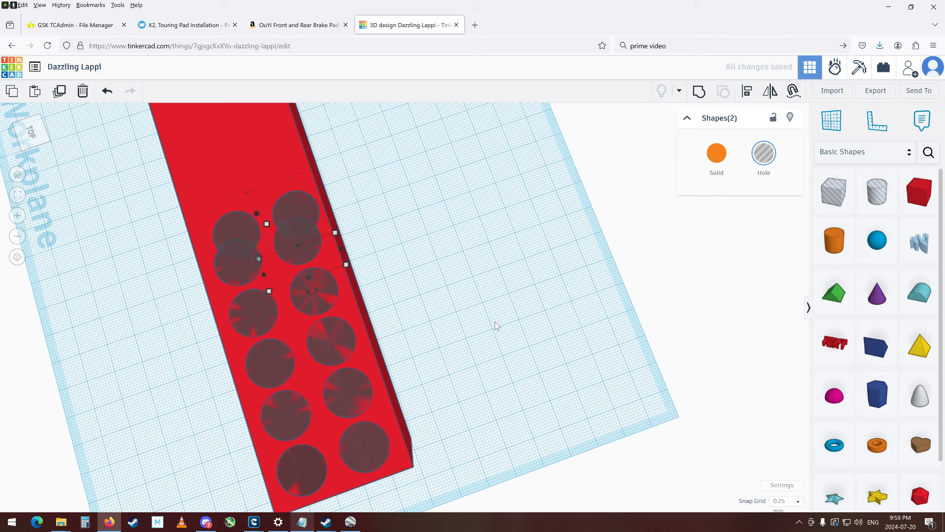
- Move the pasted pair back along the bar until it coincides with the fifth row
key("Down")
key("Down")
key("Down")
key("Down")
key("Down")
key("Down")
key("Down")
key("Down")
key("Down")
key("Down")
key("Down")
key("Down")
key("Down")
key("Down")
key("Down")
key("Down")
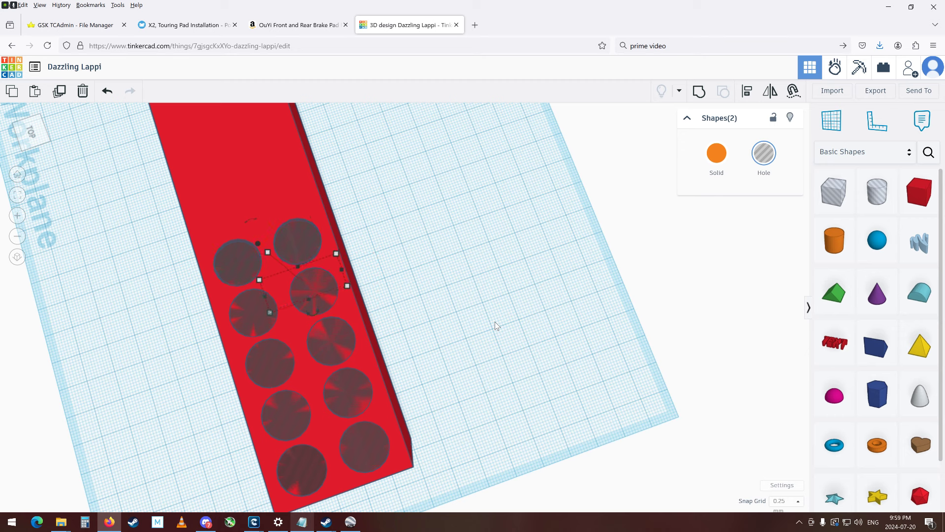
- Move the pair up the bar to form a sixth row at the same spacing
key("Up")
key("Up")
key("Up")
key("Up")
key("Up")
key("Up")
key("Up")
key("Up")
key("Up")
key("Up")
key("Up")
key("Up")
key("Up")
key("Up")
key("Up")
key("Up")
key("Up")
key("Up")
key("Up")
key("Up")
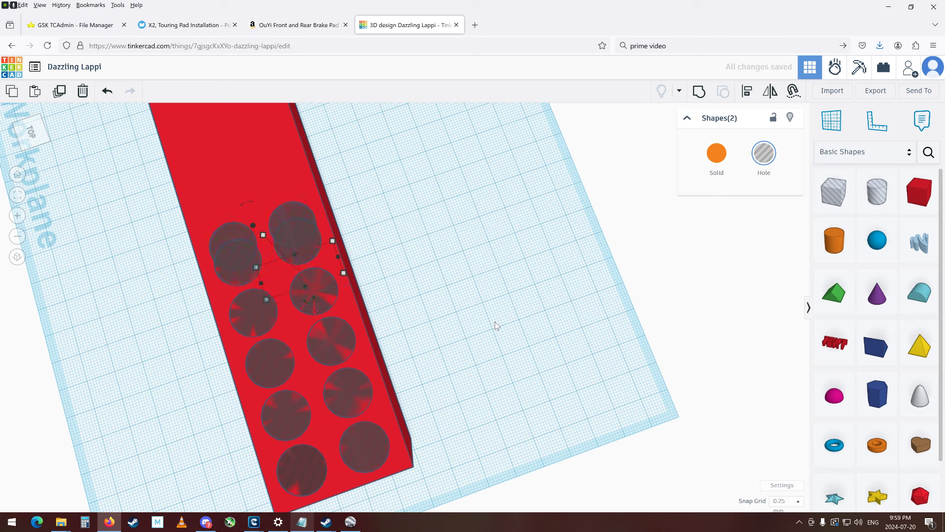
key("Up")
key("Up")
key("Up")
key("Up")
key("Up")
key("Up")
key("Up")
key("Up")
key("Up")
key("Up")
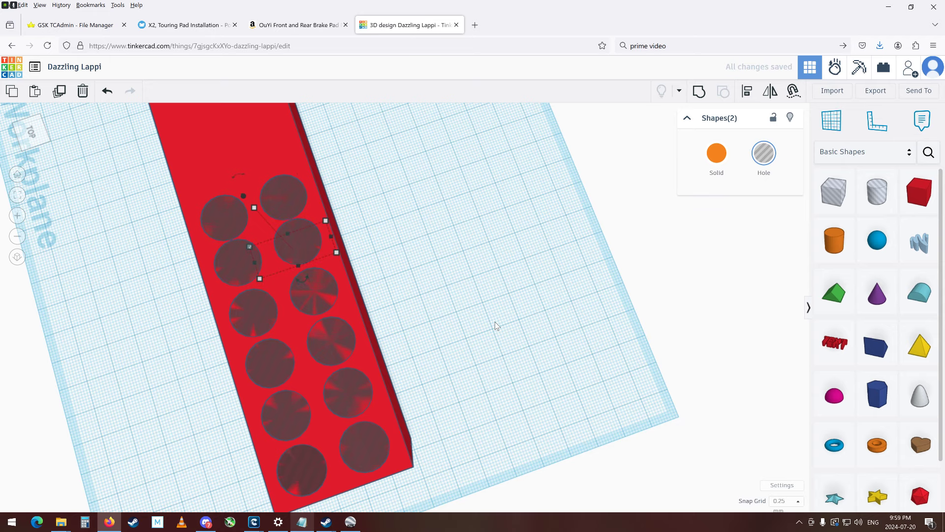
key("Up")
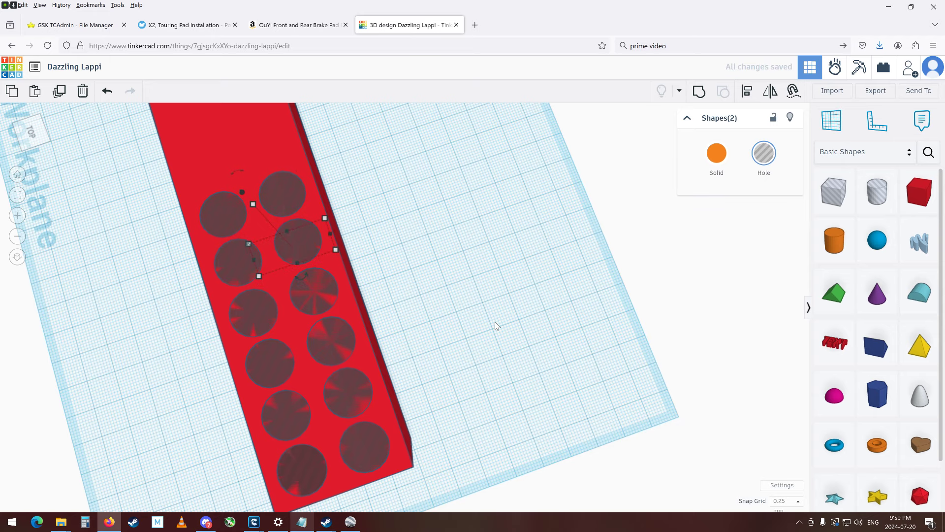
right_click_drag(533, 197, 796, 168)
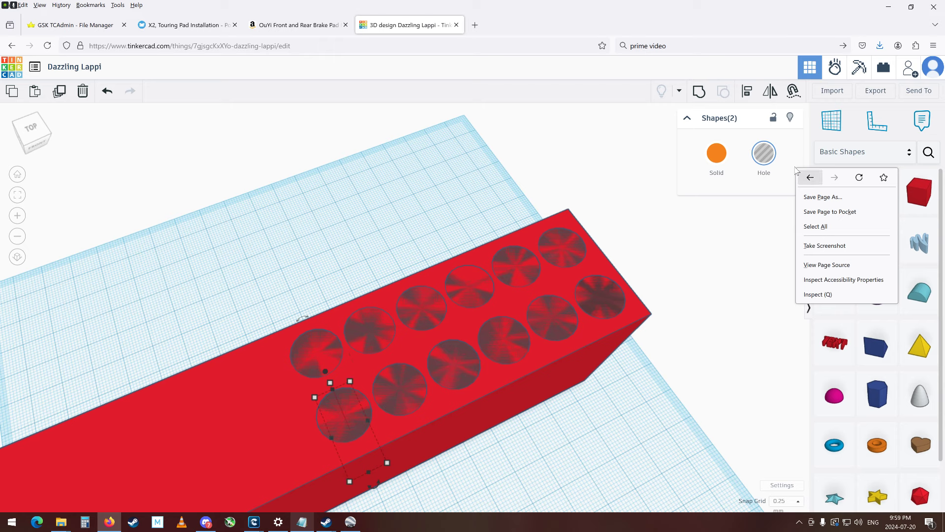
left_click(656, 177)
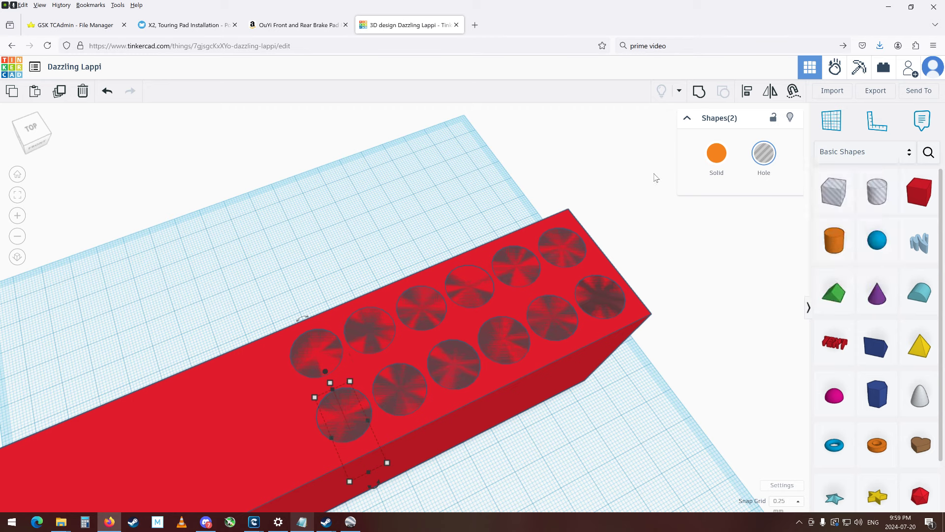
left_click_drag(285, 298, 324, 369)
left_click_drag(355, 448, 368, 458)
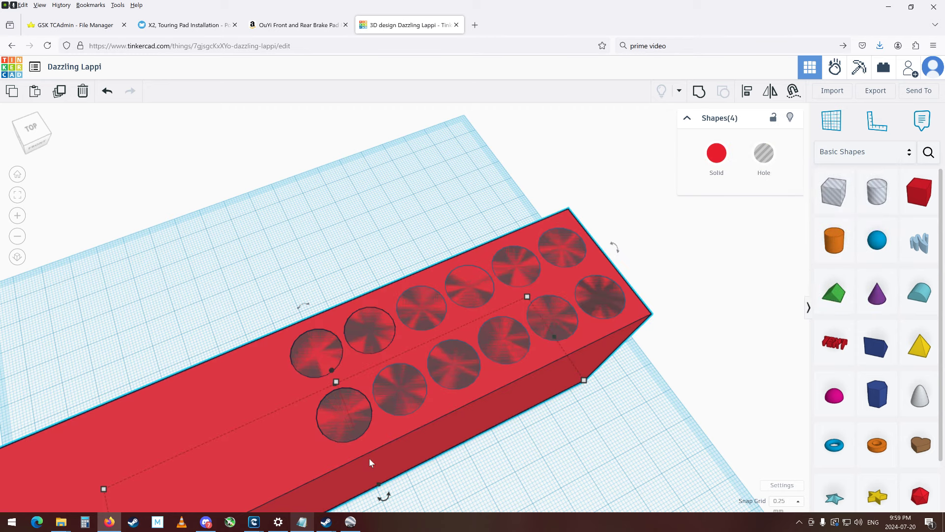
left_click(536, 194)
left_click_drag(258, 328, 357, 429)
left_click_drag(379, 459, 377, 456)
left_click(334, 247)
left_click(323, 345)
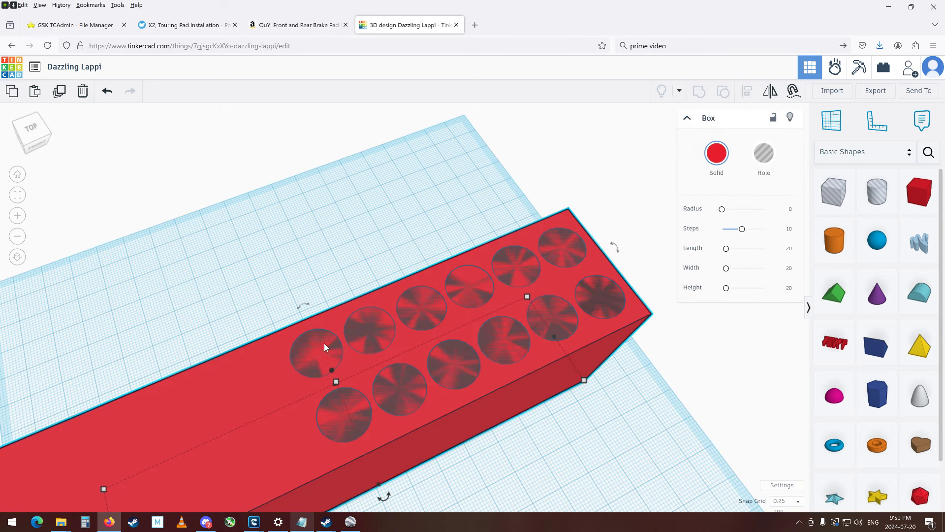
left_click(306, 255)
right_click_drag(306, 255, 346, 317)
left_click(341, 349)
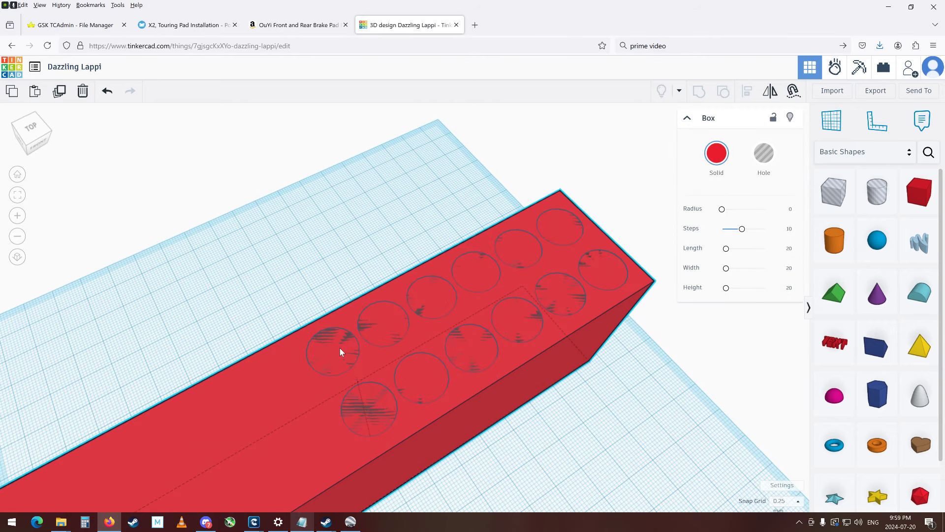
- Select both cylinder holes of the sixth row and paste a copy of the pair
left_click(327, 339)
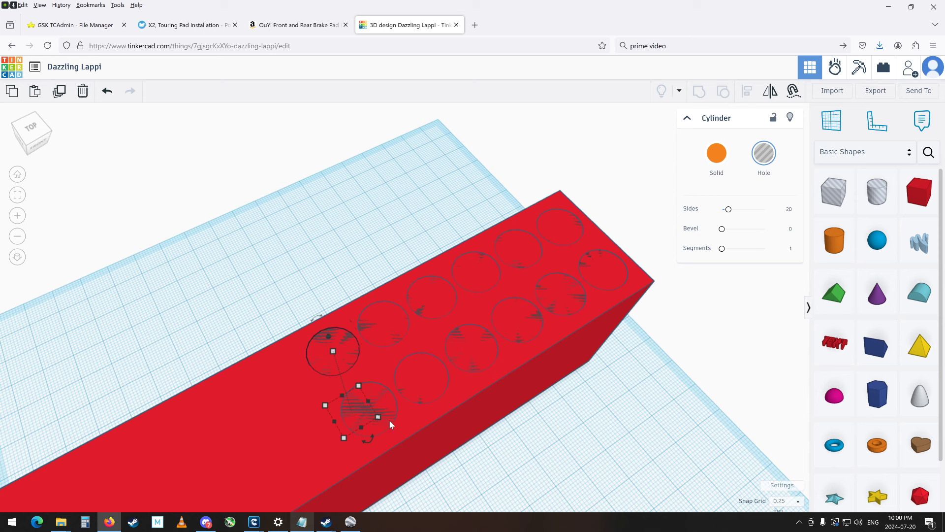
right_click_drag(359, 359, 492, 346)
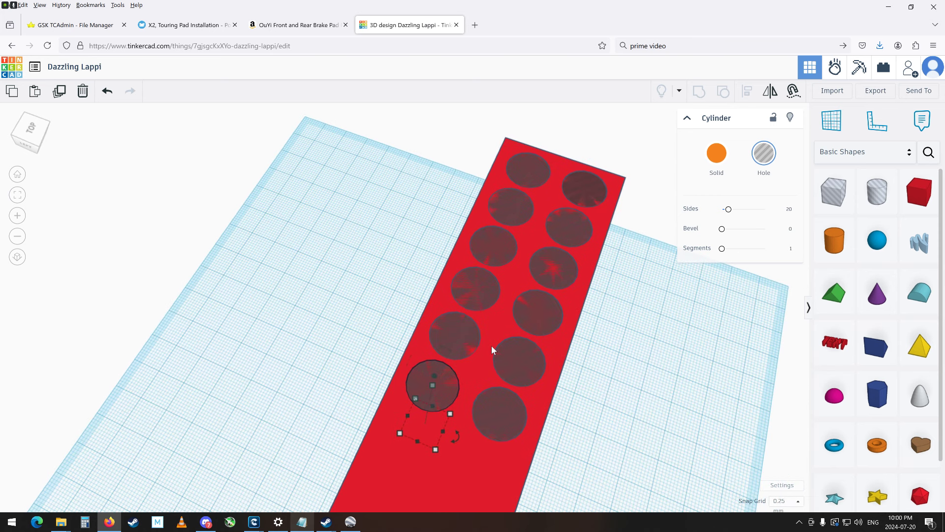
left_click(501, 418, "shift")
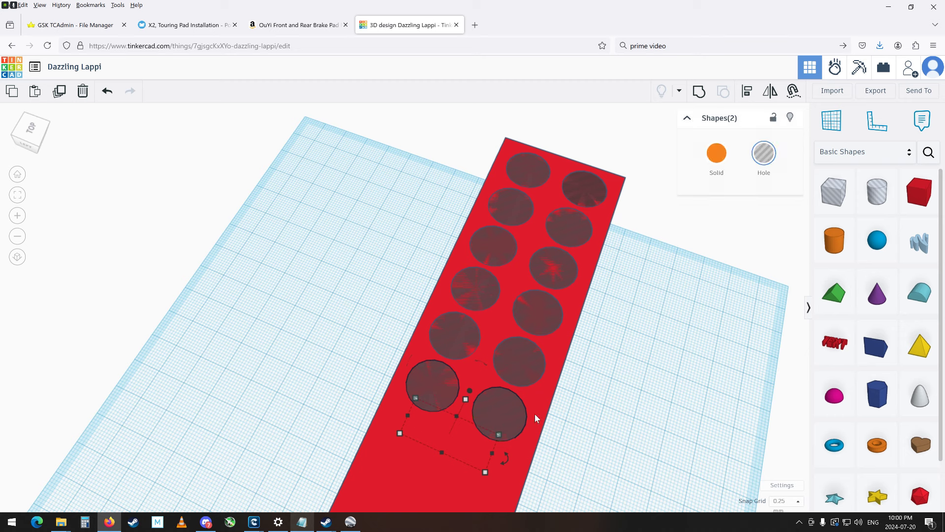
key("shift+Right")
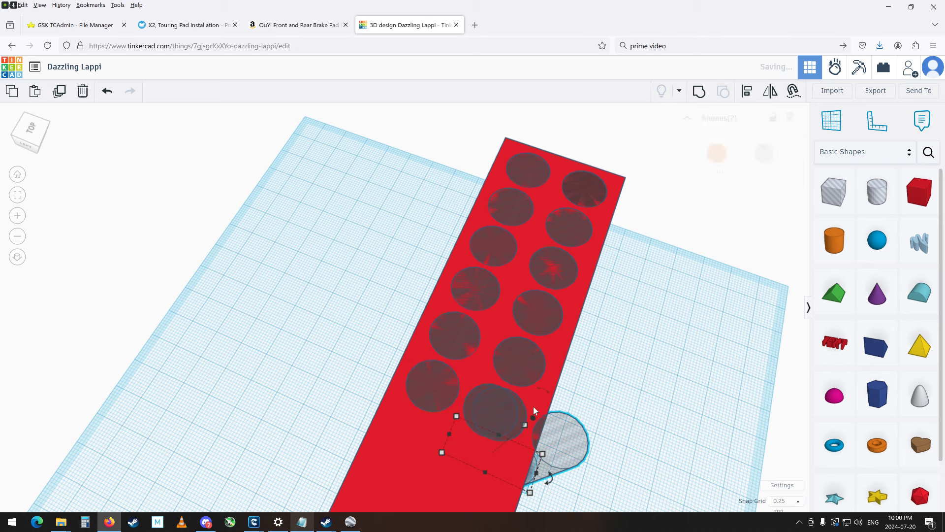
- Shift the copied pair fully onto the bar, just beyond the sixth row
key("Down")
key("Down")
key("Down")
key("Down")
key("Down")
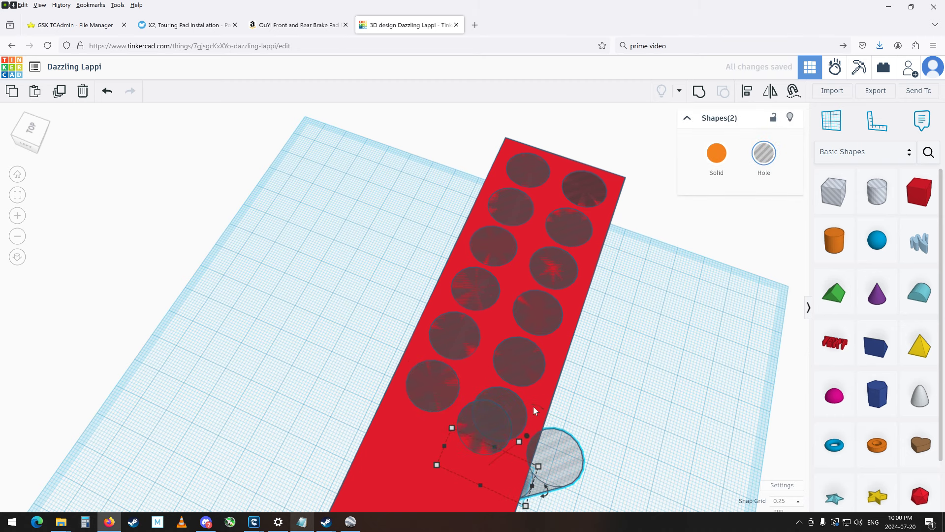
right_click_drag(572, 337, 661, 326)
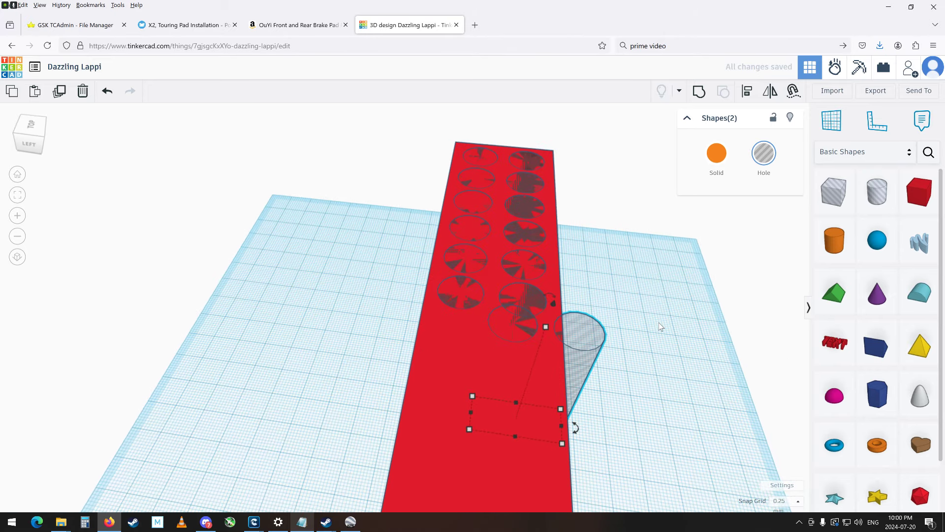
key("Left")
key("Left")
key("Left")
key("Left")
key("Left")
key("Left")
key("Left")
key("Left")
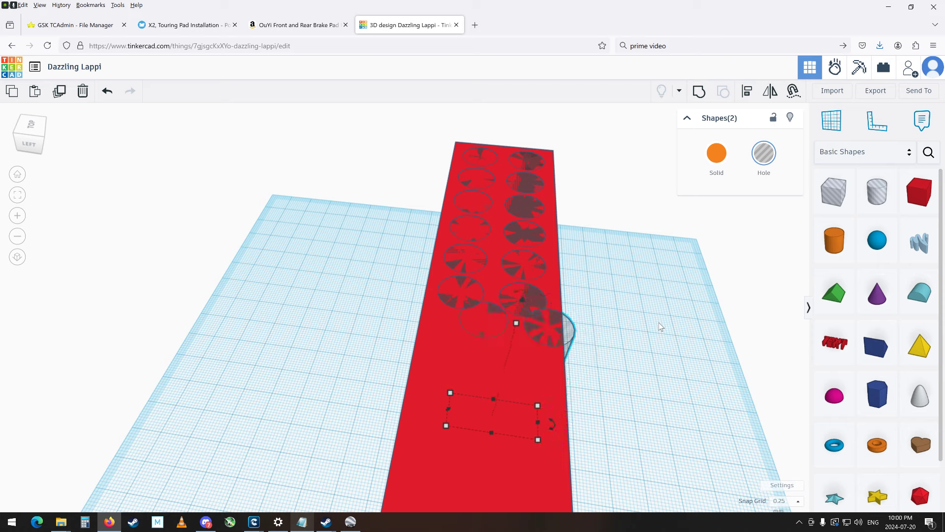
key("Left")
key("Left")
key("Left")
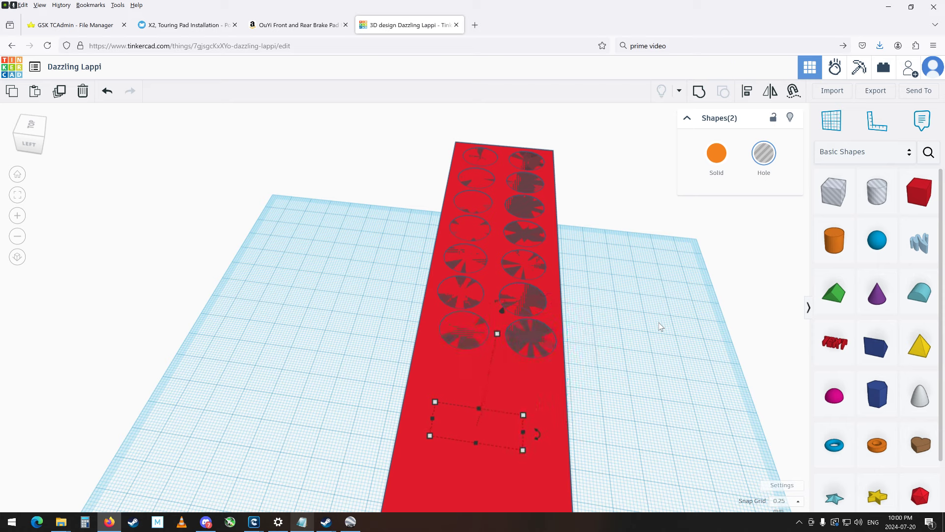
- Align the copied pair sideways with the two hole columns and move it back until it coincides with the sixth row
key("Right")
key("Right")
key("Right")
key("Right")
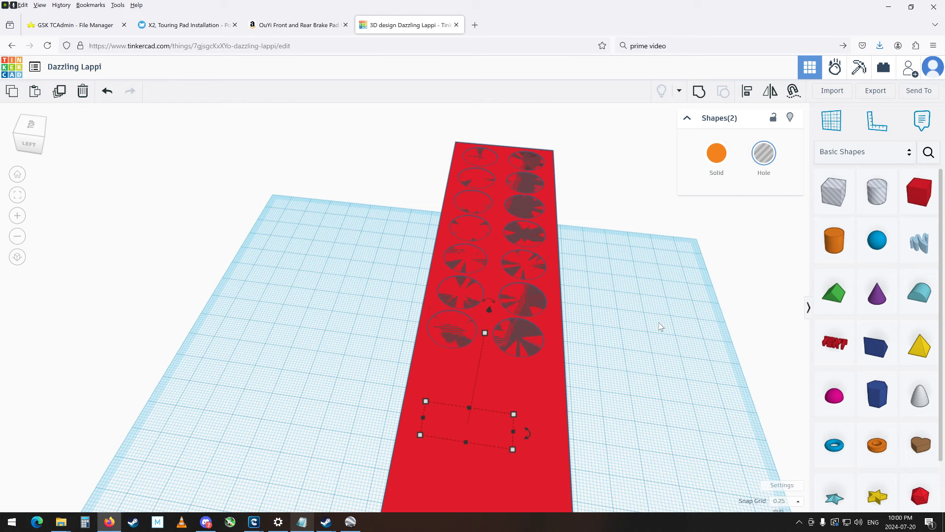
key("Up")
key("Up")
key("Up")
key("Up")
key("Up")
key("Up")
key("Up")
key("Up")
key("Up")
key("Up")
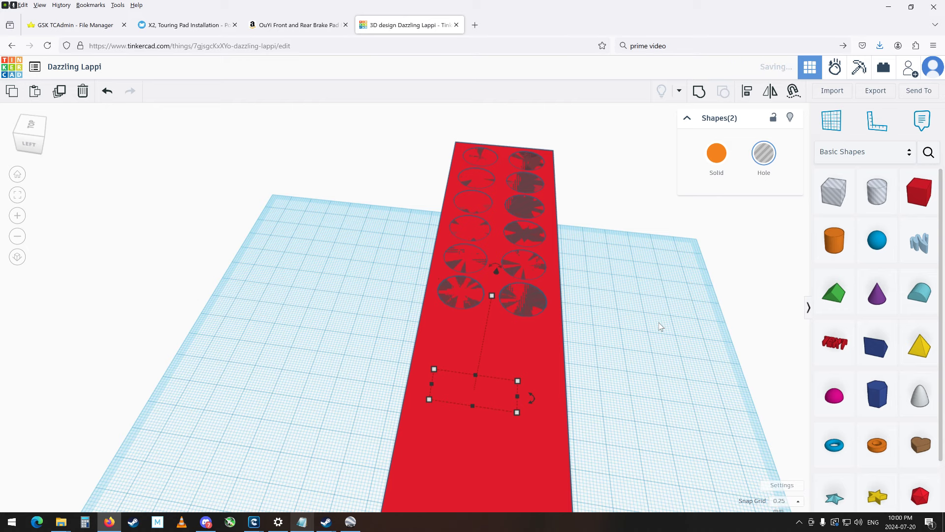
- Move the copied pair away from the sixth row along the bar to form an evenly spaced seventh row
key("Down")
key("Down")
key("Down")
key("Down")
key("Down")
key("Down")
key("Down")
key("Down")
key("Down")
key("Down")
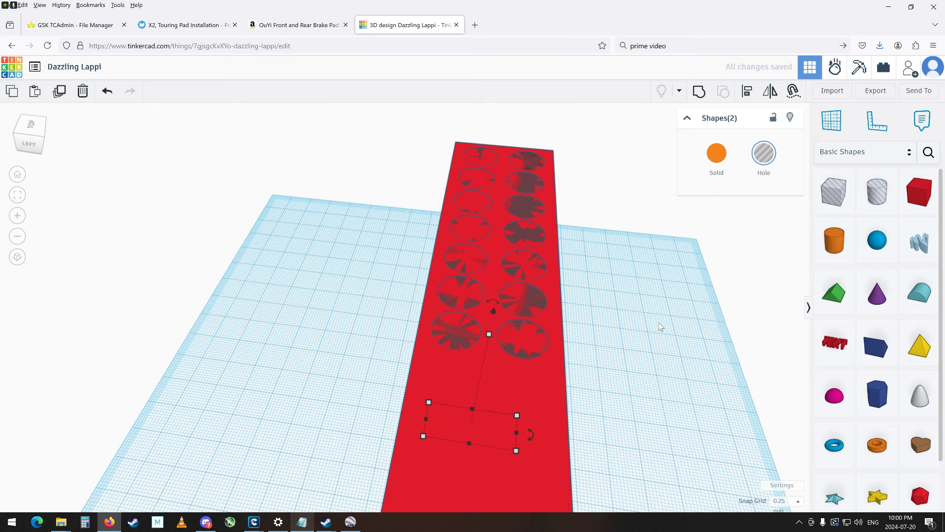
right_click_drag(635, 303, 604, 321)
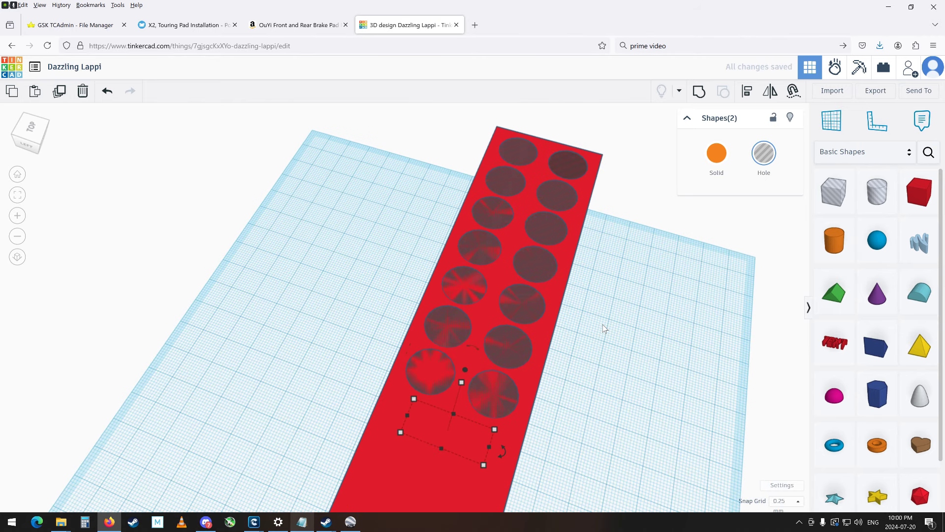
- Paste another copy of the hole pair and shift it across the bar until it coincides with the seventh row
key("ctrl+v")
key("Down")
key("Down")
key("Down")
key("Down")
key("Down")
key("Down")
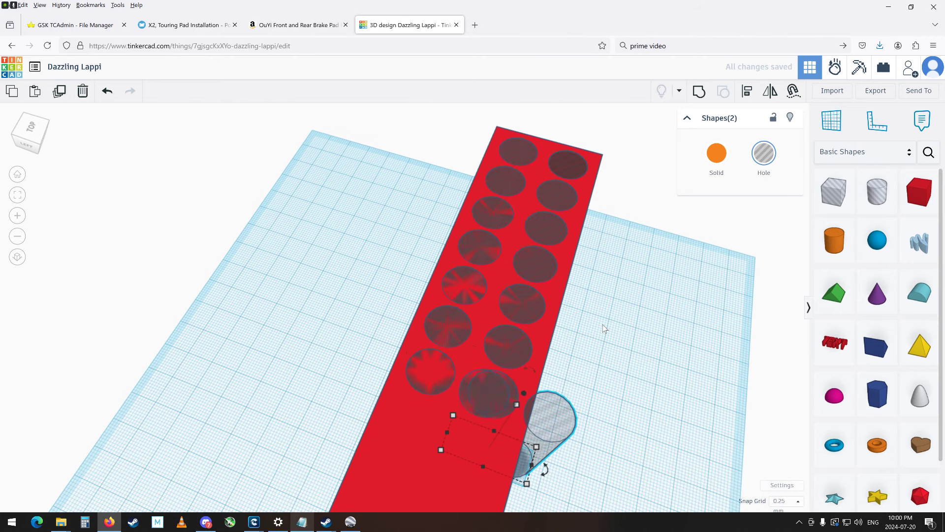
key("Up")
key("Up")
key("Up")
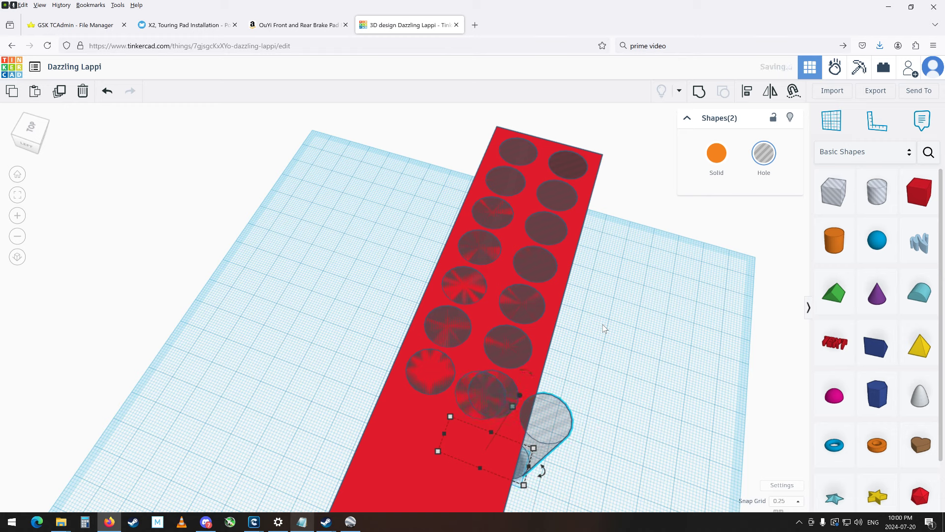
key("Left")
key("Left")
key("Left")
key("Left")
key("Left")
key("Left")
key("Left")
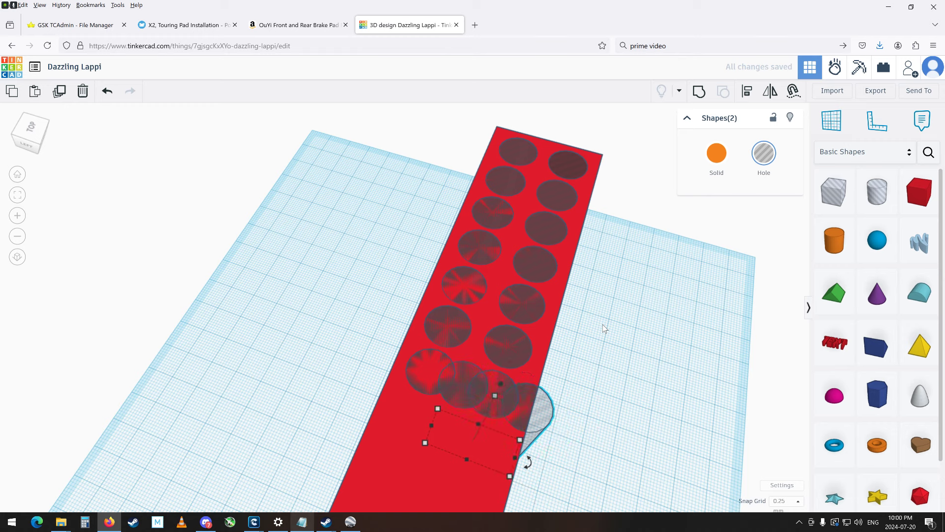
key("Left")
key("Left")
key("Left")
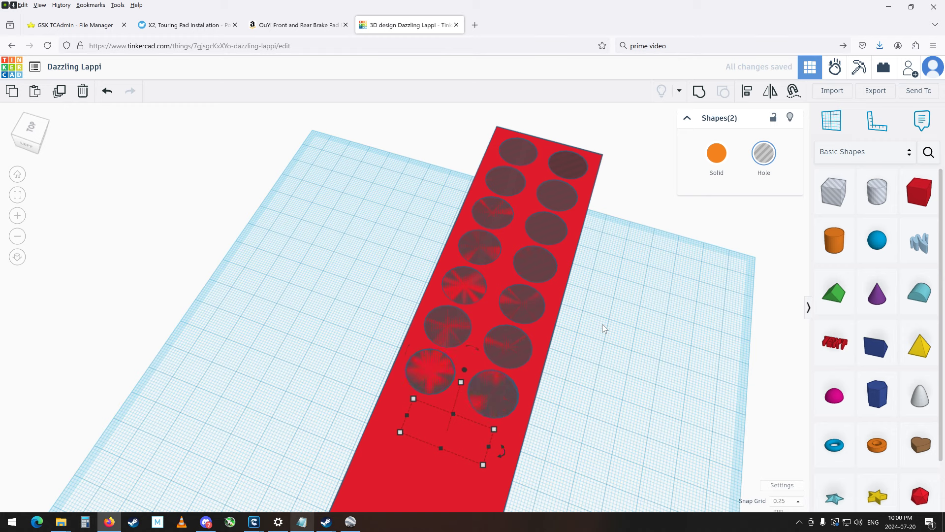
- Move the copied pair along the bar away from the seventh row to form an evenly spaced eighth row
key("Down")
key("Down")
key("Down")
key("Down")
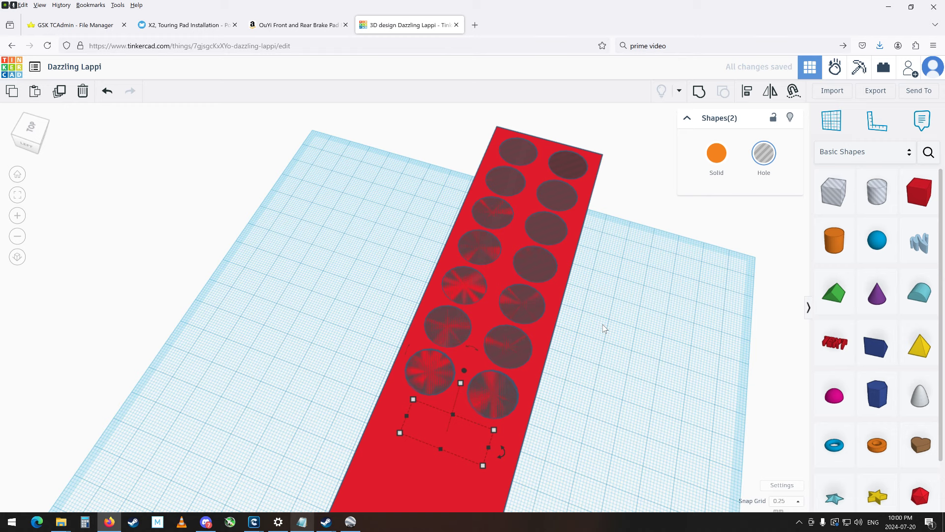
key("Down")
key("Down")
key("Down")
key("Down")
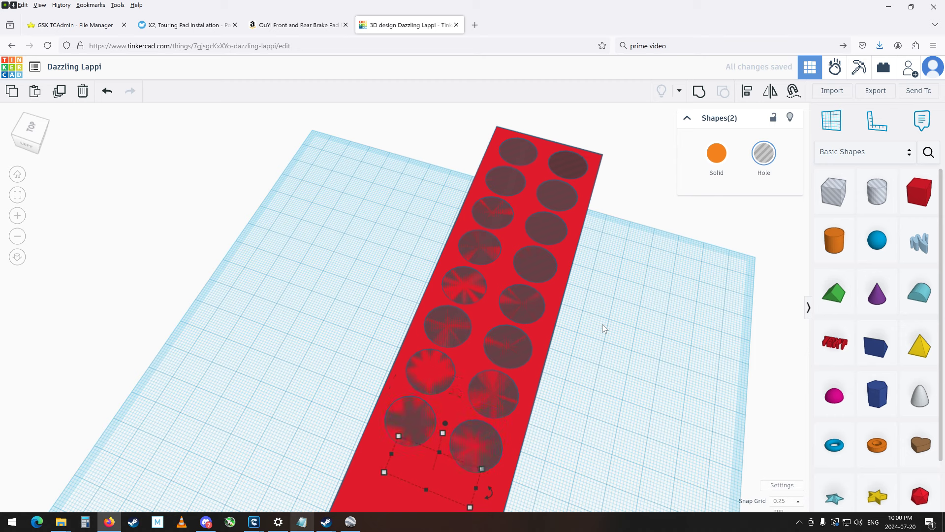
- Paste another copy of the hole pair and shift it sideways until it coincides with the eighth row
key("shift+Right")
key("Right")
key("Right")
key("Left")
key("Left")
key("Left")
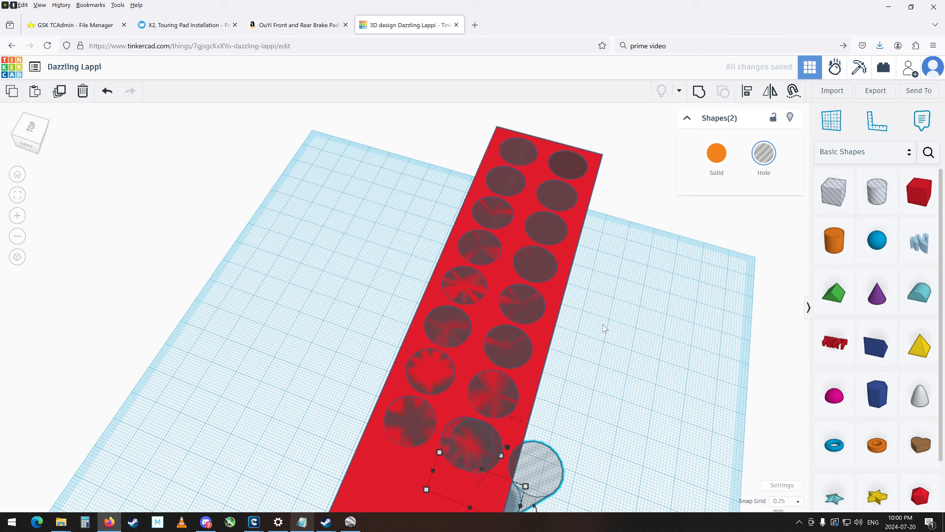
key("Left")
key("Left")
key("Left")
key("Left")
key("Left")
key("Left")
key("Left")
key("Left")
key("Left")
key("Left")
key("Left")
key("Left")
key("Left")
key("Left")
key("Left")
key("Left")
key("Left")
key("Left")
key("Left")
key("Left")
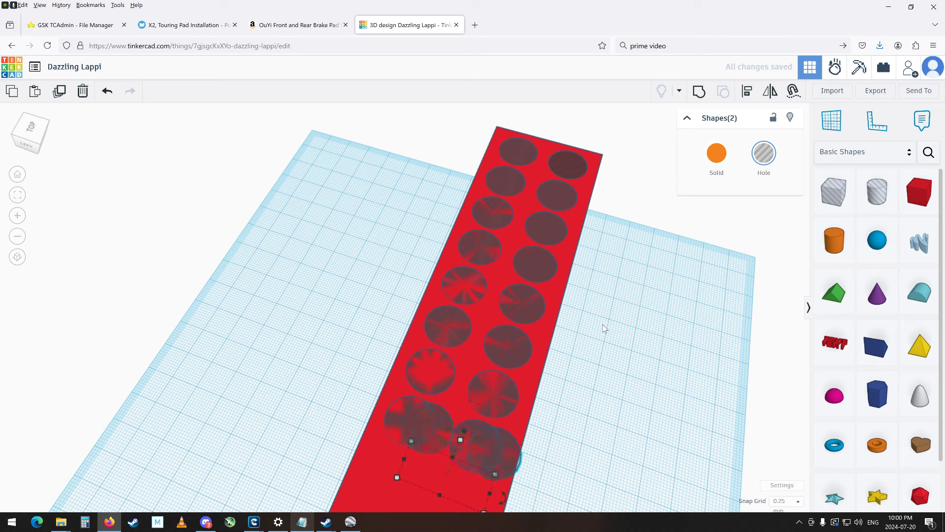
key("Left")
key("Left")
key("Left")
key("Left")
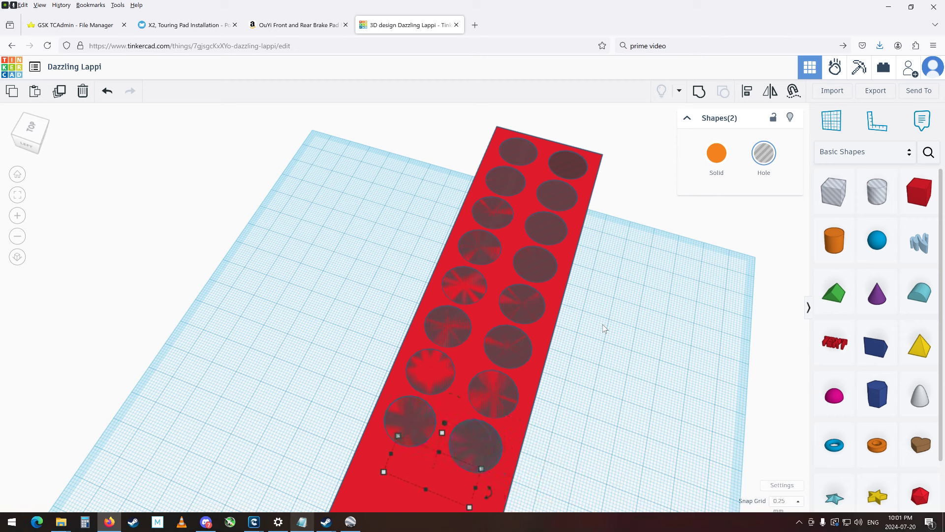
- Move the copied pair along the bar away from the eighth row to form an evenly spaced ninth row
key("Down")
key("Down")
key("Down")
key("Down")
key("Down")
key("Down")
key("Down")
key("Down")
key("Down")
key("Down")
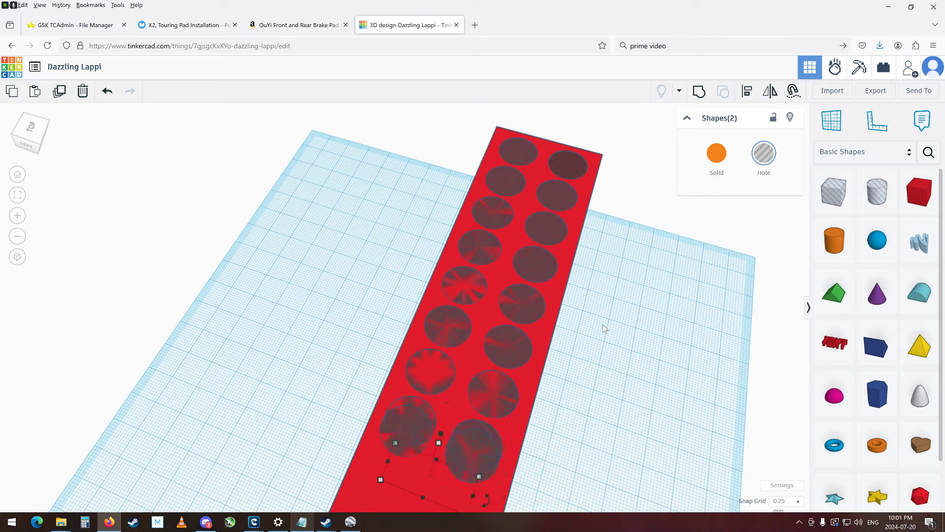
key("Down")
key("Down")
key("Down")
key("Down")
key("Down")
key("Down")
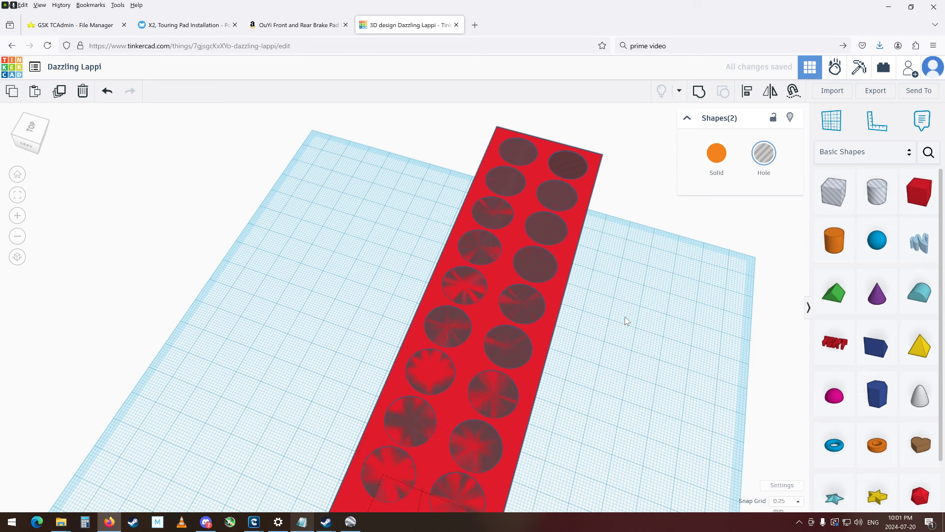
- Paste another copy of the hole pair and fine-tune its position until it lines up exactly with the ninth row
right_click_drag(625, 317, 573, 314)
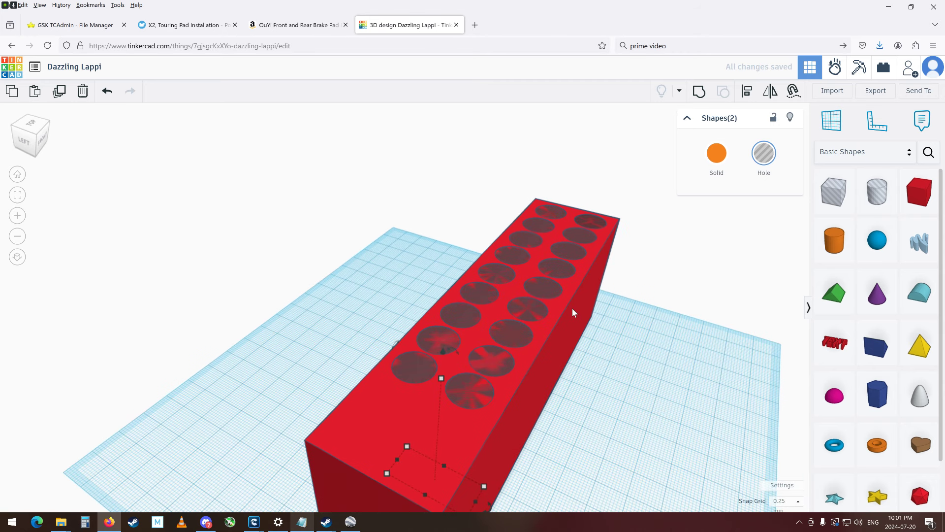
key("ctrl+v")
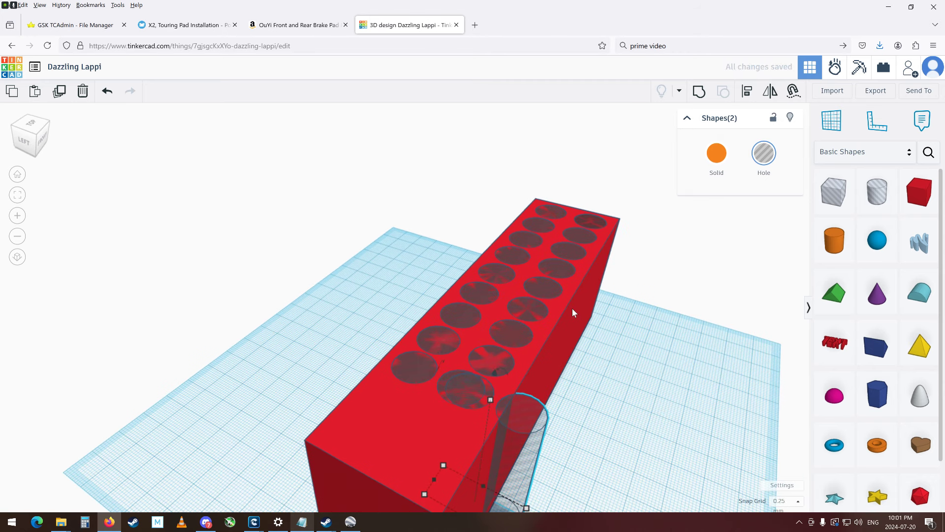
key("Up")
key("Up")
key("Up")
key("Up")
key("Up")
key("Up")
key("Up")
key("Up")
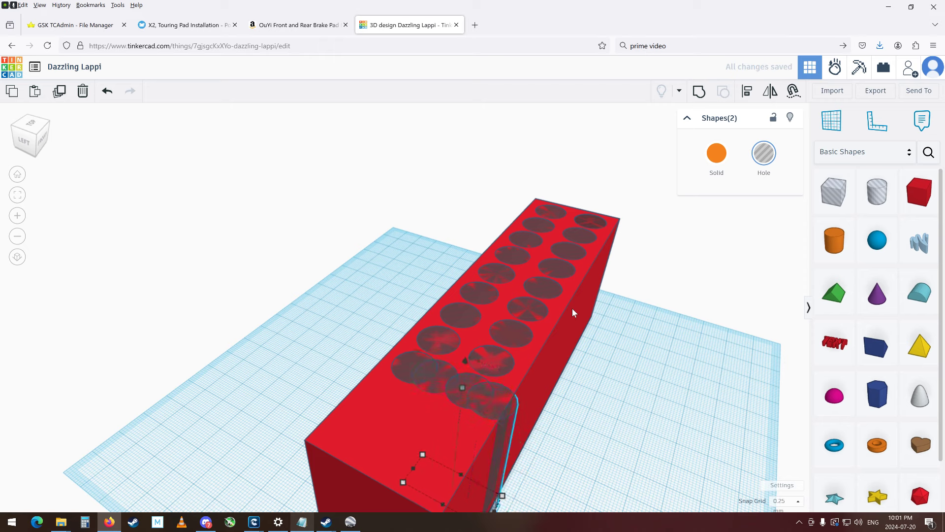
key("Up")
key("Up")
key("Up")
key("Up")
key("Up")
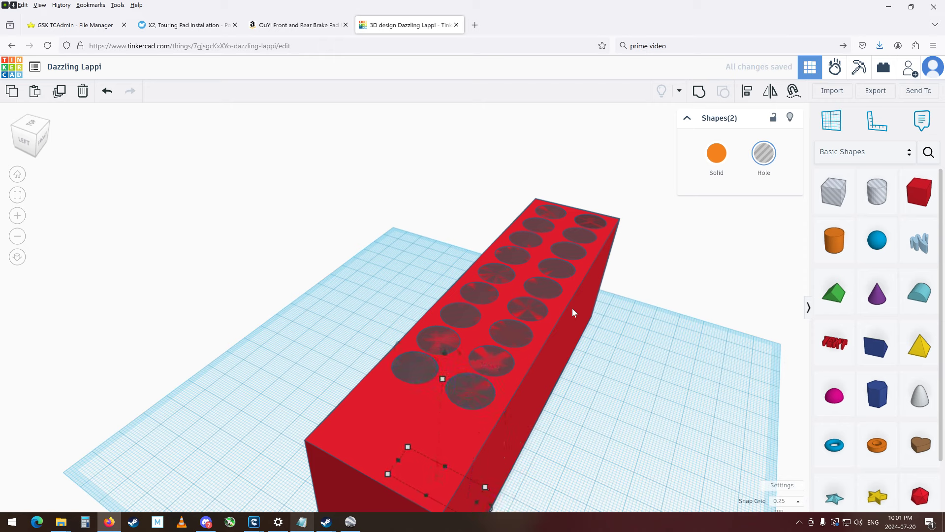
key("Down")
key("Down")
key("Down")
key("Down")
key("Down")
key("Down")
key("Up")
key("Up")
key("Up")
key("Up")
key("Up")
key("Down")
key("Down")
key("Down")
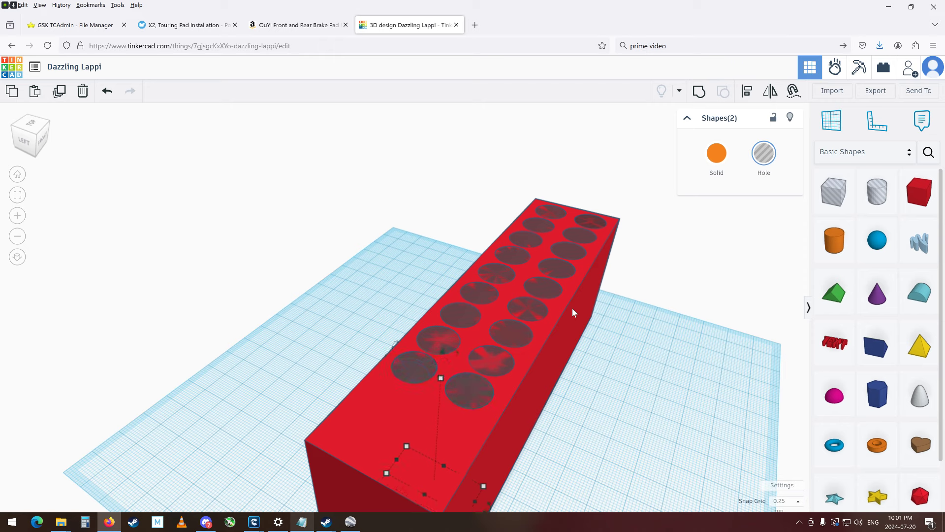
- Move the copied pair along the bar away from the ninth row to form an evenly spaced tenth row
key("Down")
key("Down")
key("Down")
key("Down")
key("Down")
key("Down")
key("Down")
key("Down")
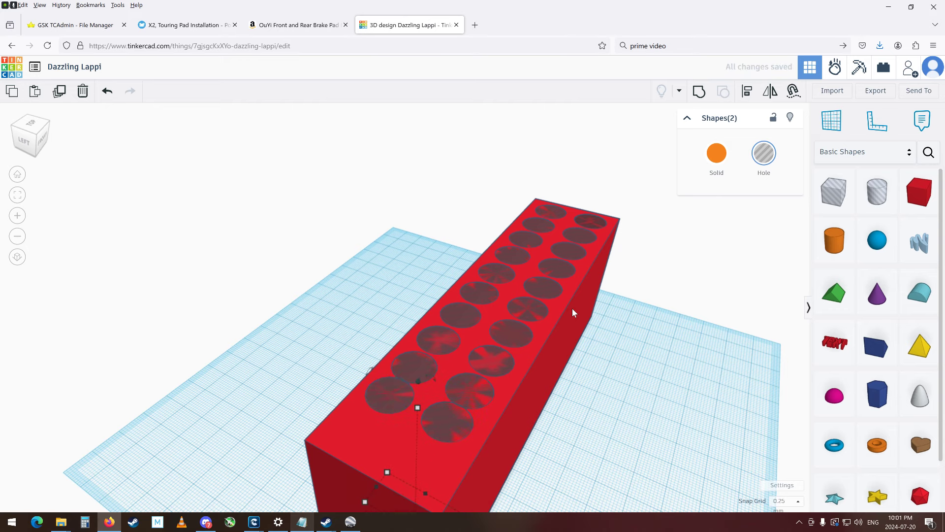
right_click_drag(570, 309, 610, 346)
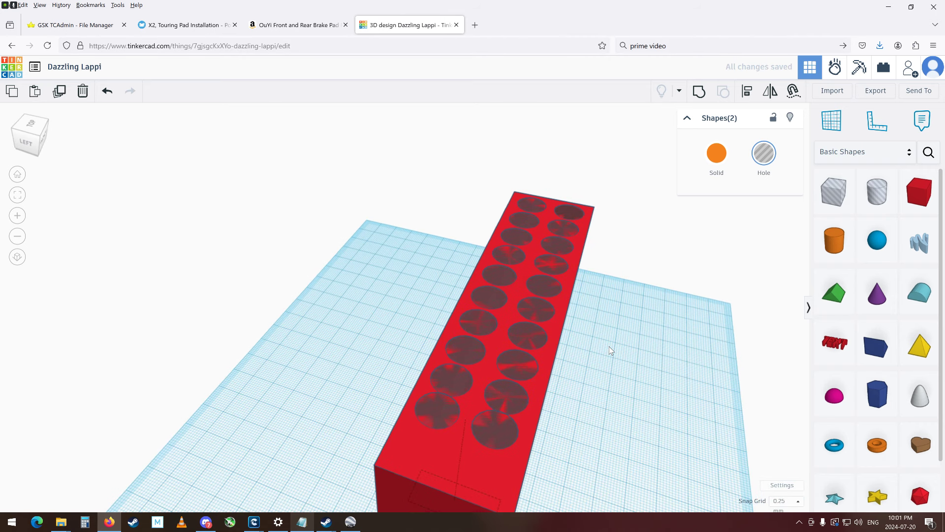
key("Down")
key("Down")
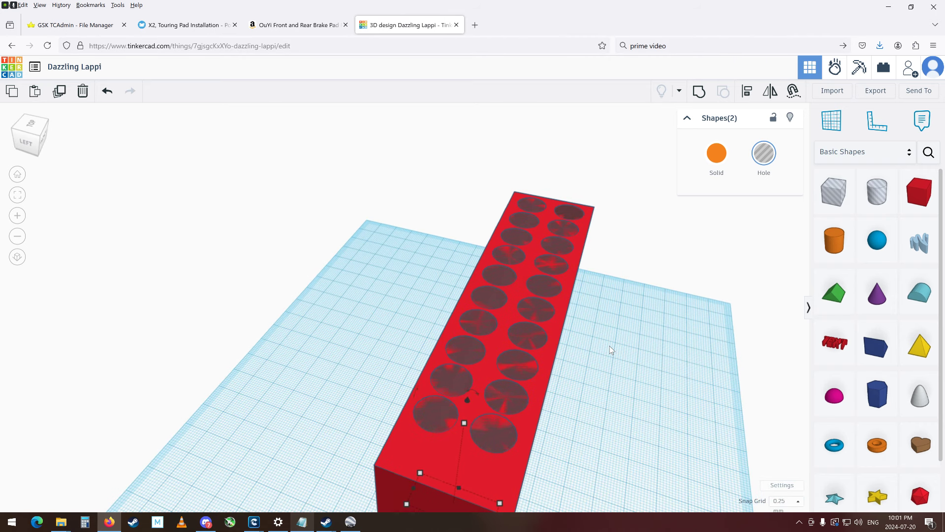
key("Down")
right_click_drag(610, 345, 539, 365)
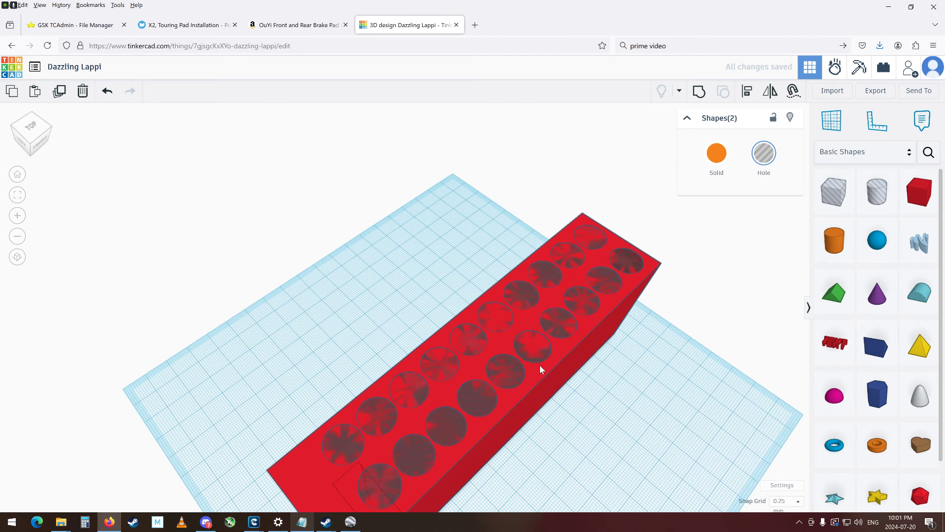
key("ctrl+v")
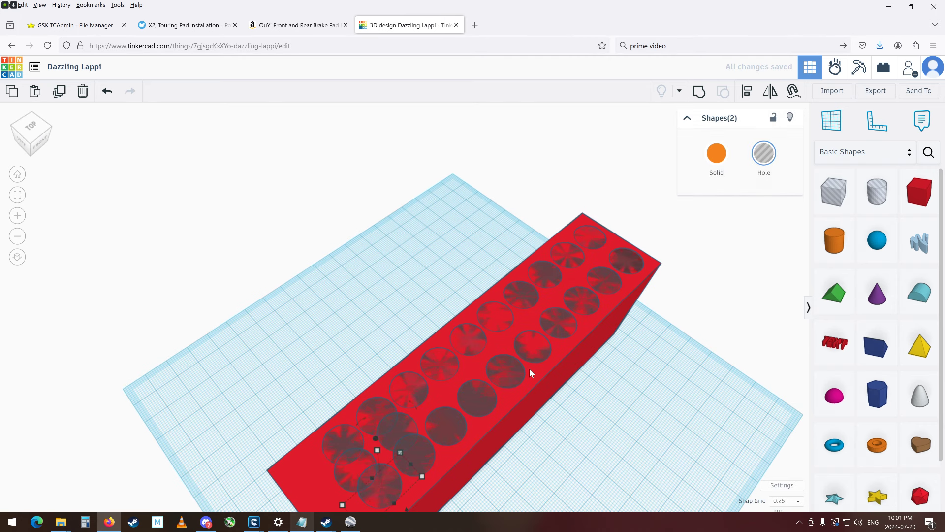
key("Down")
key("Down")
key("Down")
key("Down")
key("Down")
key("Down")
key("Down")
key("Down")
key("Left")
key("Left")
key("Left")
key("Left")
key("Left")
key("Left")
key("Left")
key("Left")
key("Left")
key("Left")
right_click_drag(596, 367, 591, 346)
key("Left")
key("Left")
key("Left")
key("Left")
key("Left")
key("Left")
key("Left")
key("Left")
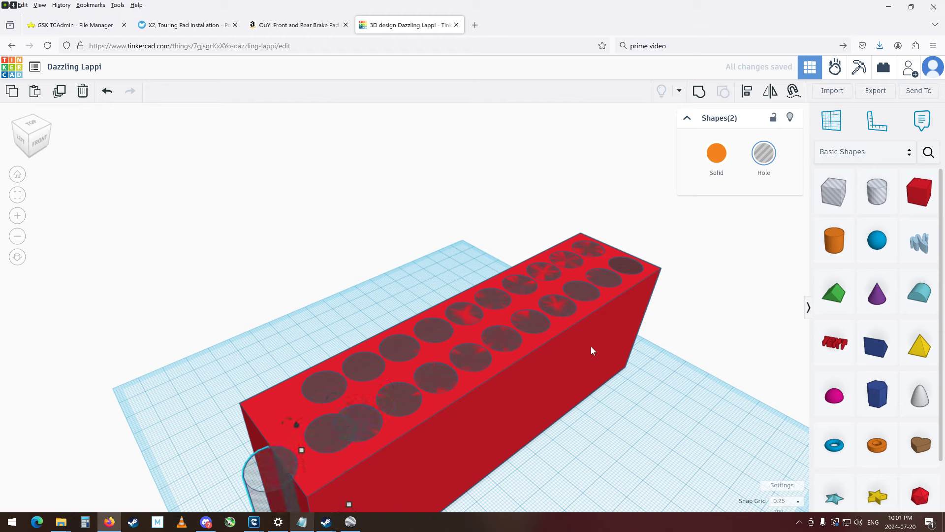
key("Left")
key("Left")
key("Left")
key("Delete")
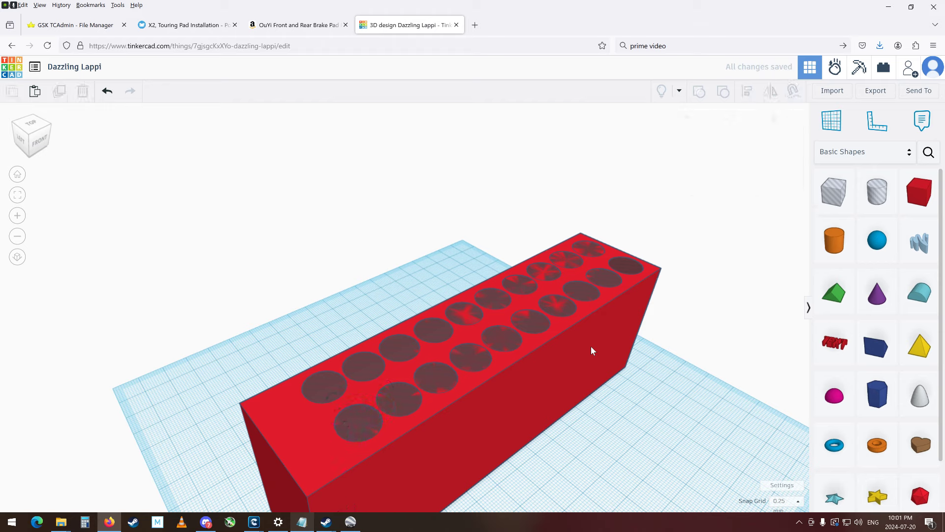
key("ctrl+z")
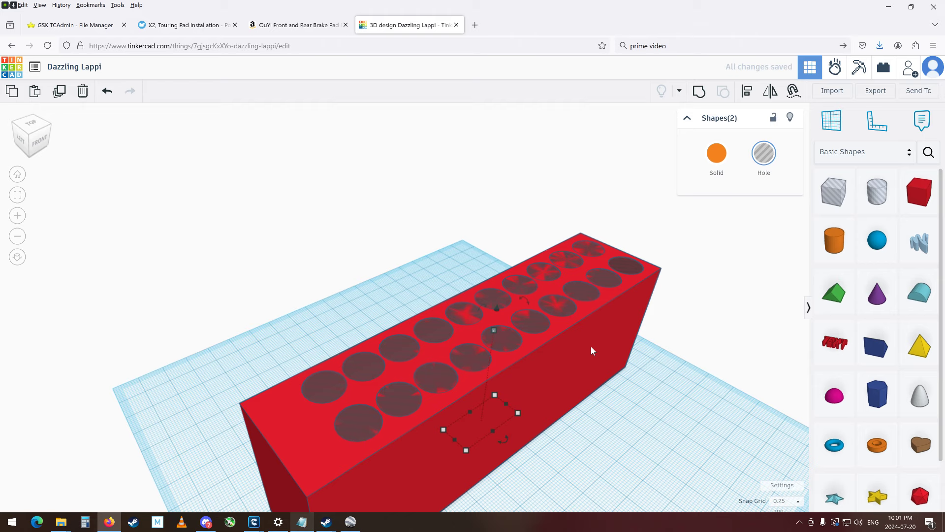
key("Left")
key("Left")
key("Left")
key("Left")
key("Left")
key("Left")
key("ctrl+z")
- Duplicate the tenth row's hole pair and fine-tune the copy's position until it coincides with the tenth row
left_click(330, 385)
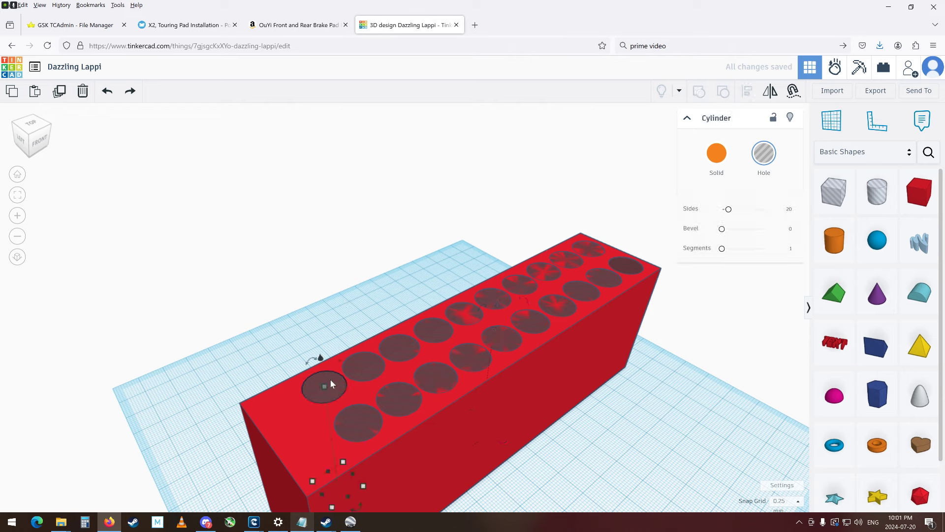
left_click(364, 429, "shift")
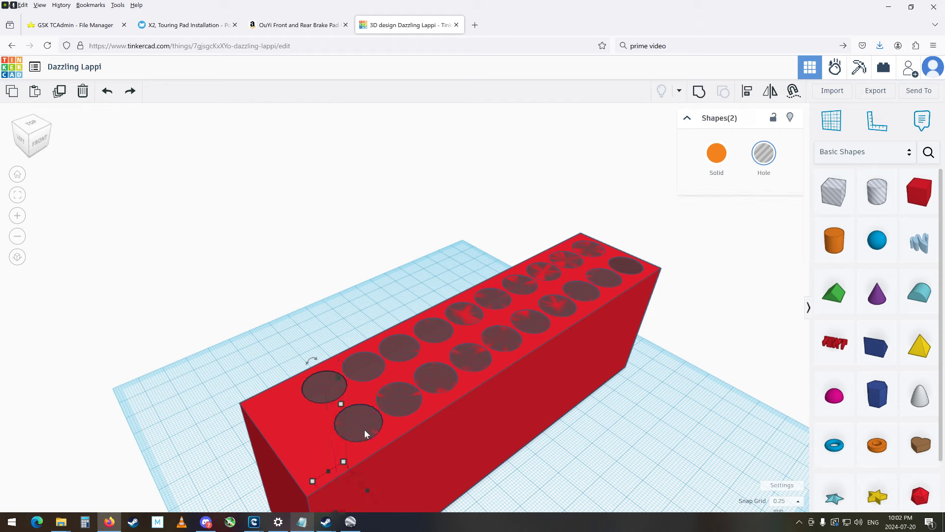
key("Right")
key("Right")
key("Right")
key("Left")
key("Left")
key("Left")
key("Left")
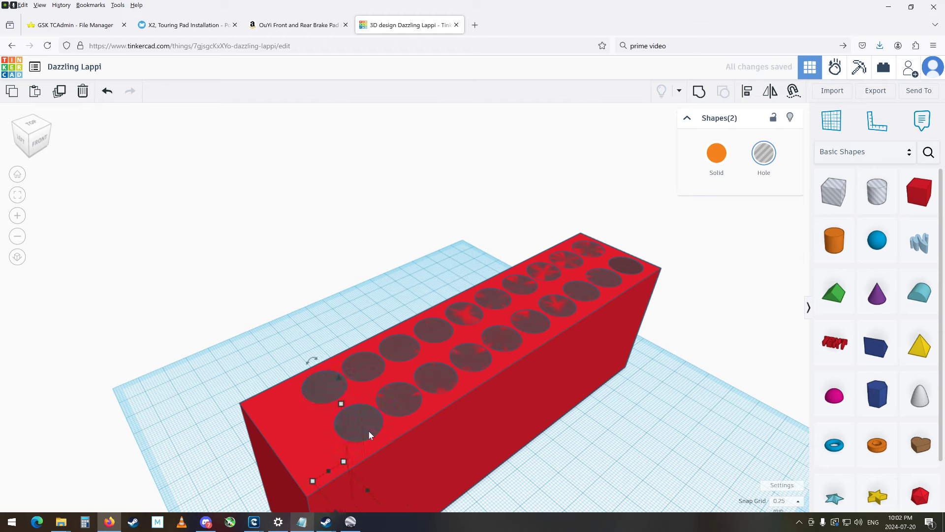
- Move the copied pair along the bar away from the tenth row to form an evenly spaced eleventh row
key("Left")
key("Left")
key("Left")
key("Left")
key("Left")
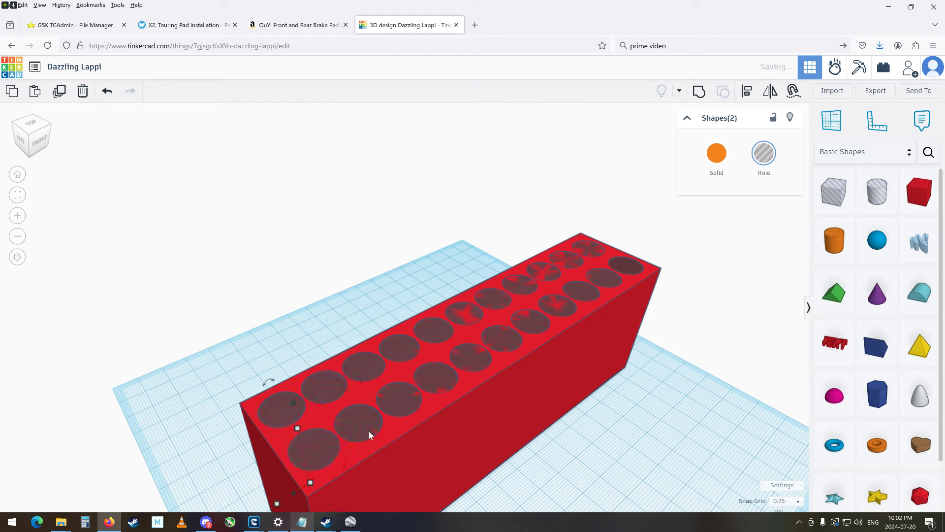
key("Left")
- Nudge the holes along the front side one after another slightly toward the bar's front edge
right_click_drag(612, 440, 533, 427)
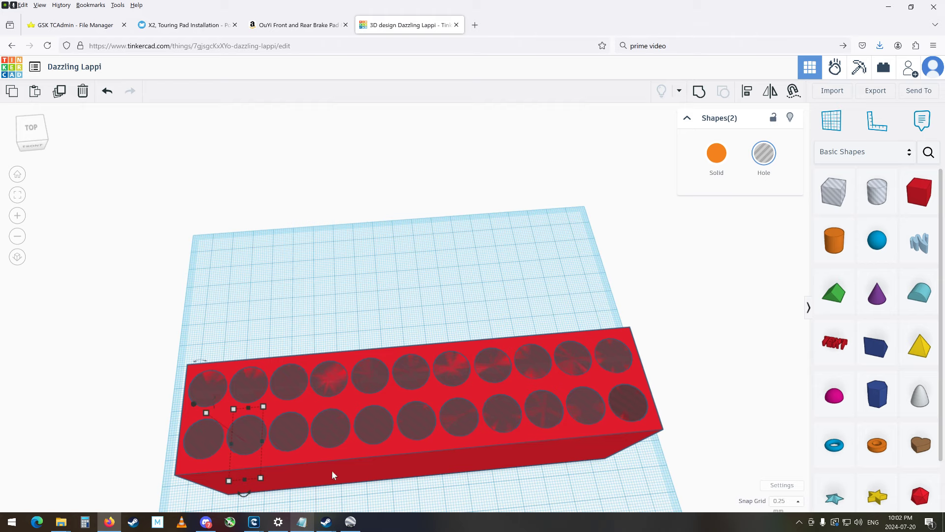
left_click(213, 442)
left_click(208, 440)
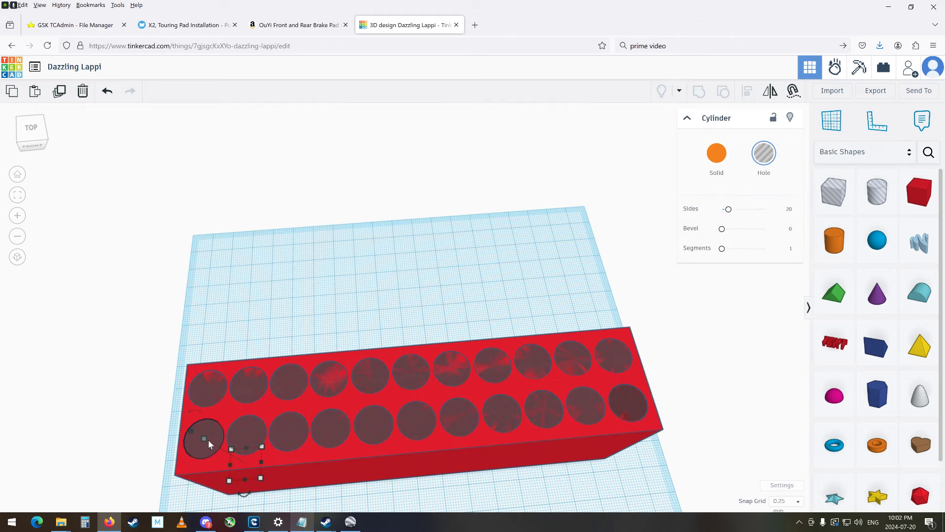
key("Down")
key("Down")
left_click_drag(253, 434, 631, 403)
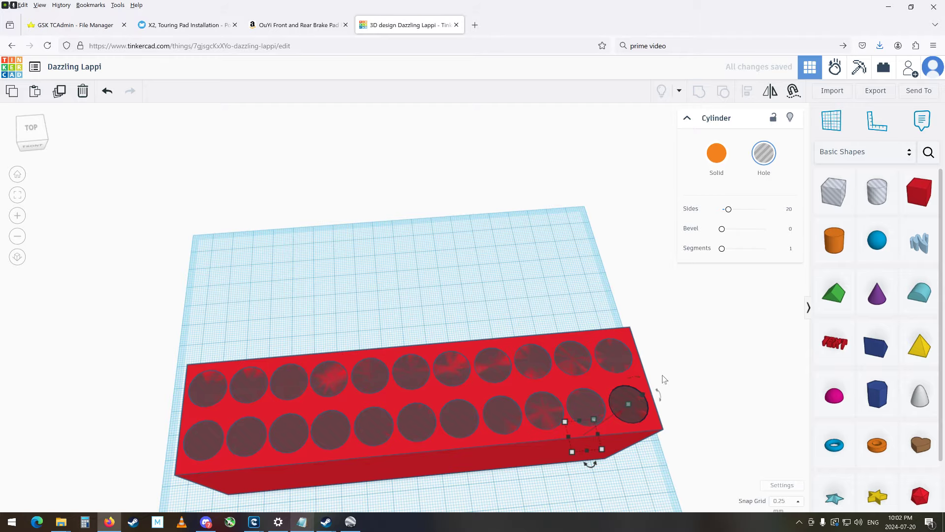
- Examine the alignment and edge distance of both lines of holes from the bar's end and from above
right_click_drag(254, 403, 472, 325)
right_click_drag(479, 273, 483, 315)
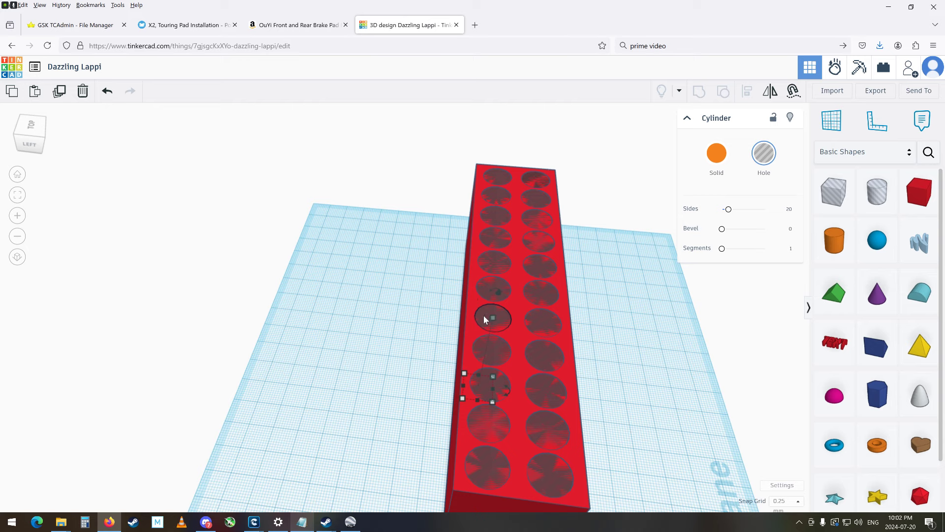
left_click(484, 283)
right_click_drag(483, 281, 488, 223)
left_click(430, 304)
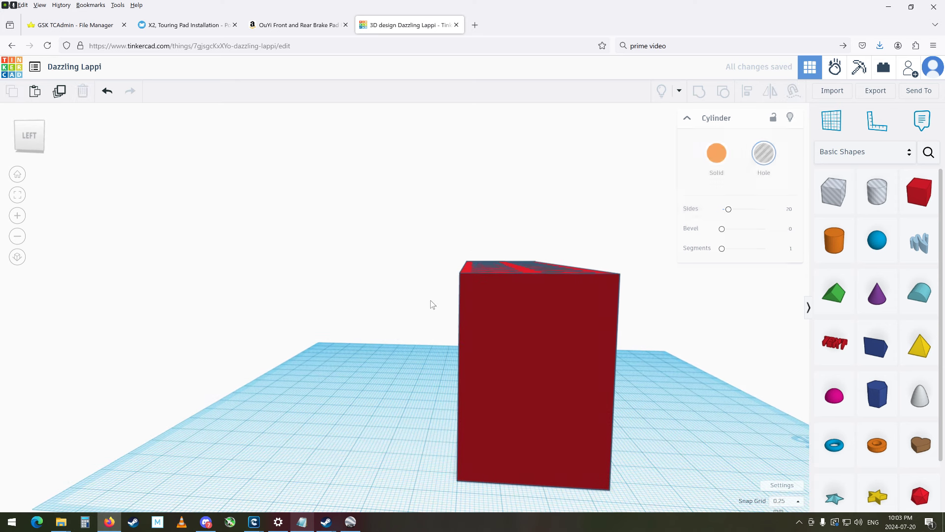
mouse_move(477, 281)
right_mouse_down()
mouse_move(479, 297)
mouse_move(482, 271)
right_mouse_up()
left_click(483, 271)
left_click(444, 276)
left_click(481, 271)
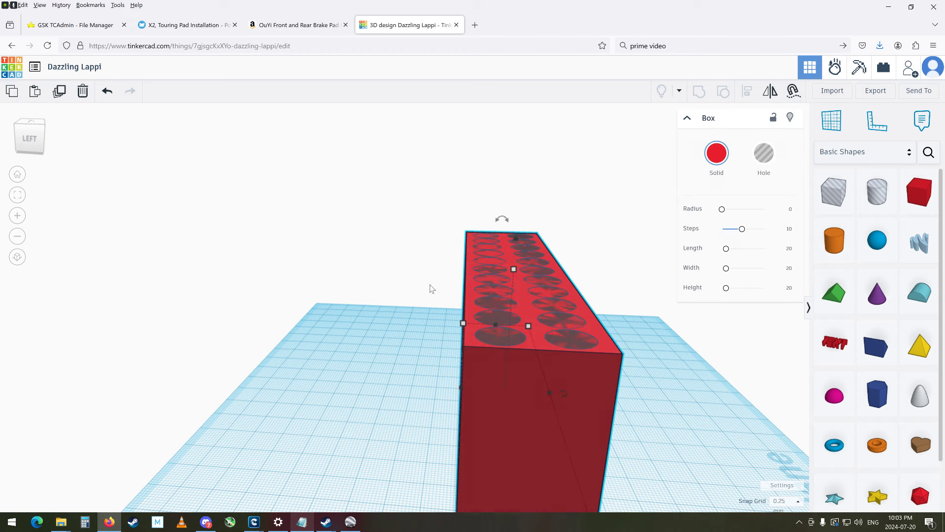
left_click(426, 305)
right_click_drag(427, 306, 462, 314)
left_click(489, 286)
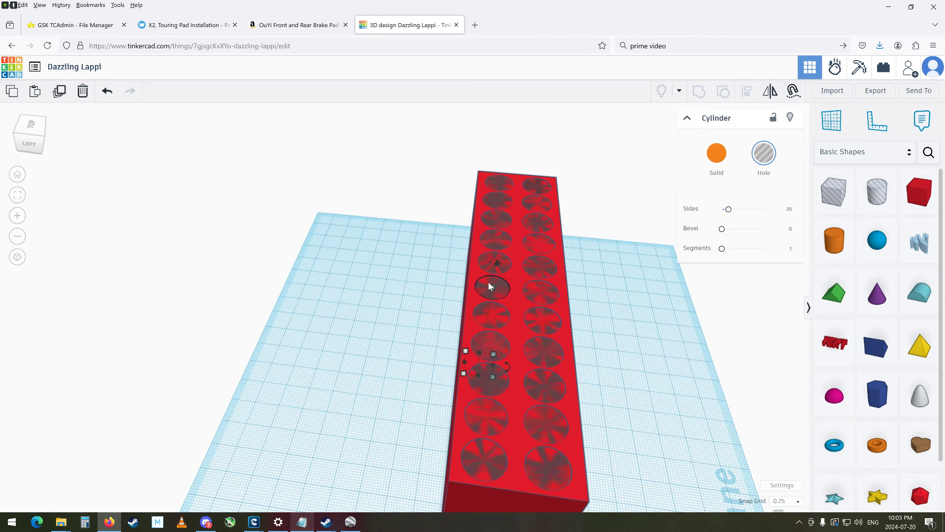
right_click_drag(490, 281, 473, 231)
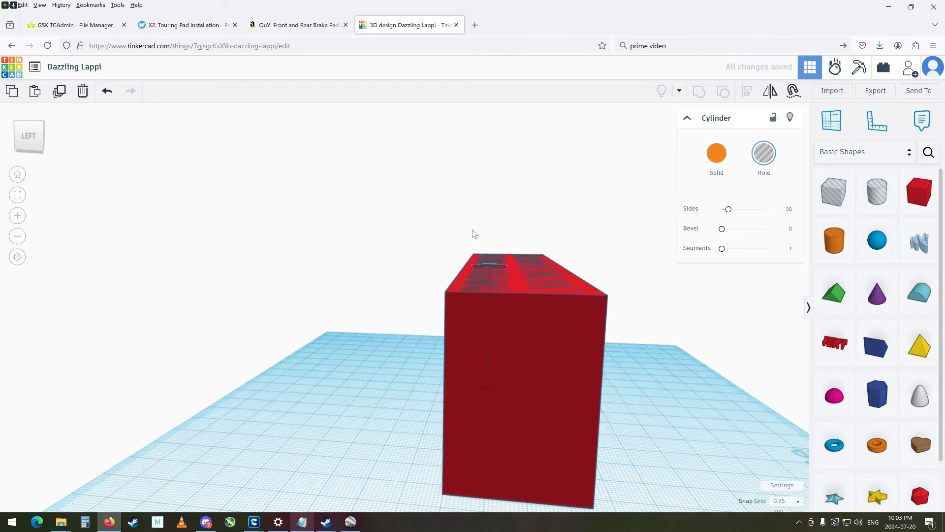
left_click(415, 320)
right_click_drag(415, 320, 485, 312)
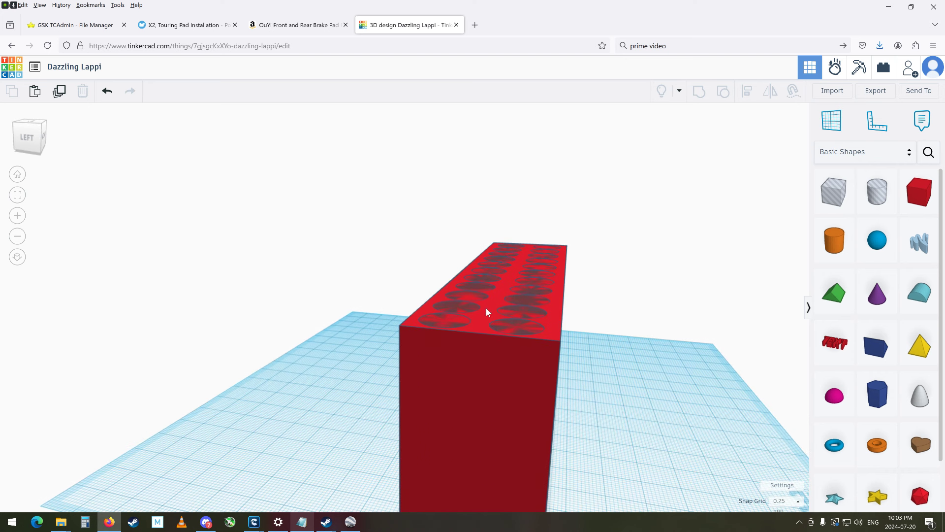
left_click(533, 279)
right_click_drag(533, 279, 608, 303)
left_click(533, 313)
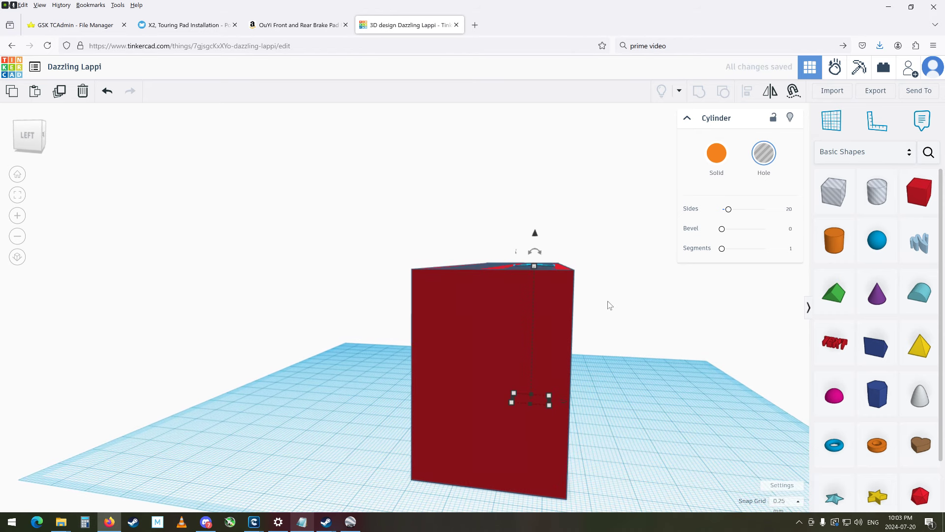
left_click(609, 304)
right_click_drag(608, 301, 605, 323)
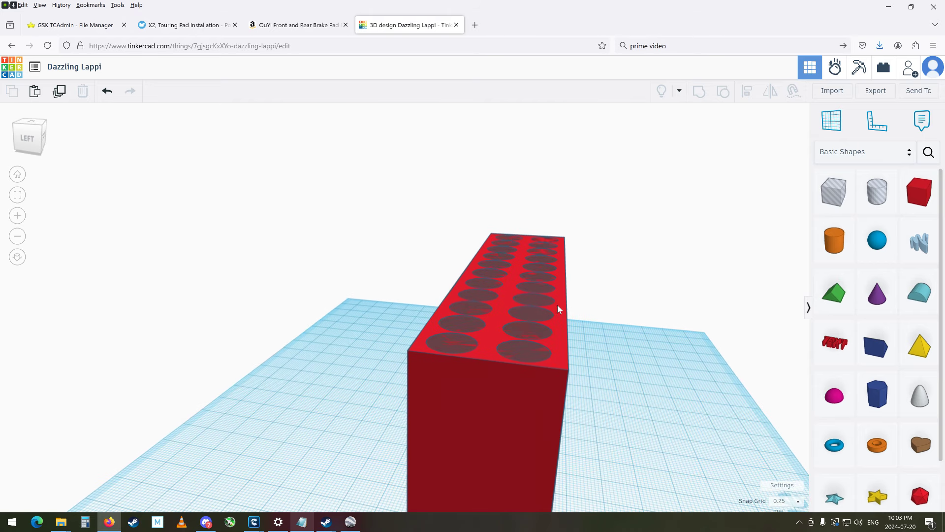
left_click(549, 303)
right_click_drag(548, 302, 428, 382)
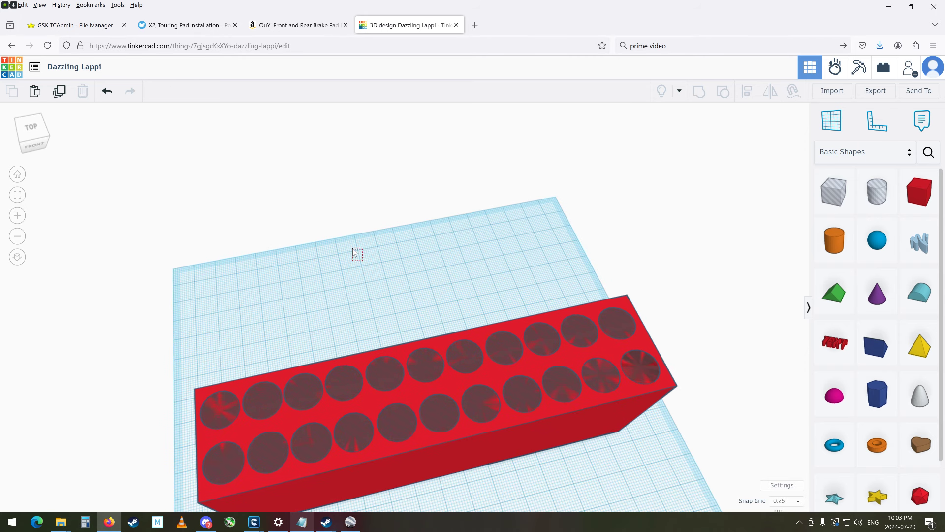
right_click_drag(363, 276, 370, 391)
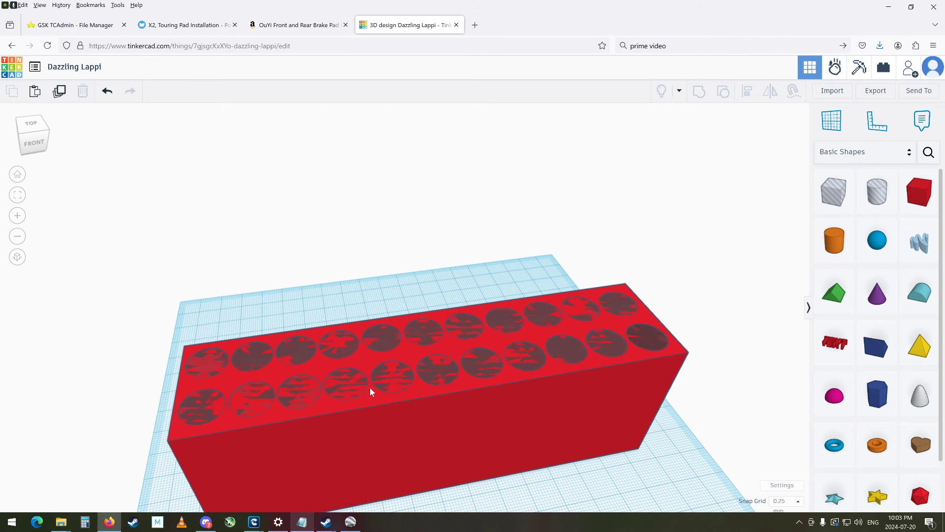
- Try edge radii of 0.805 and 0.115 and a step count of 20 on the red bar, restoring the original settings
left_click(386, 439)
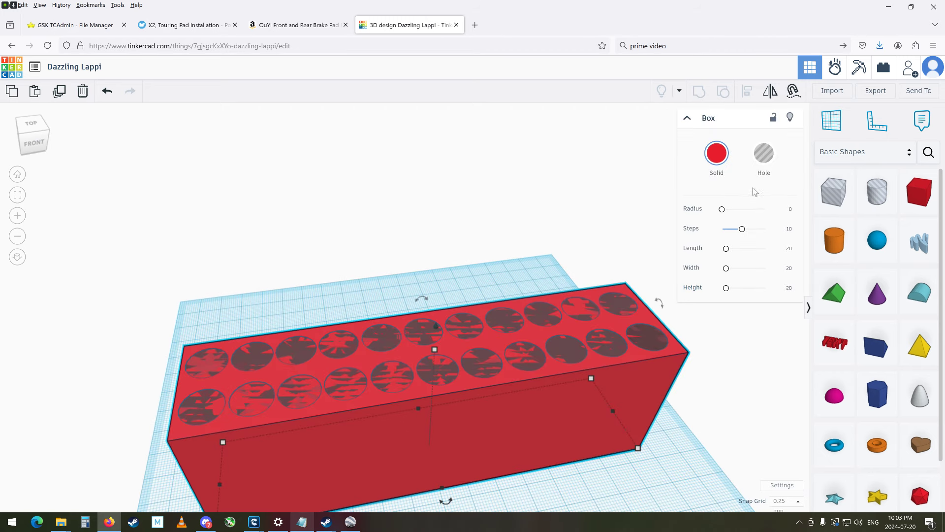
left_click_drag(723, 210, 725, 215)
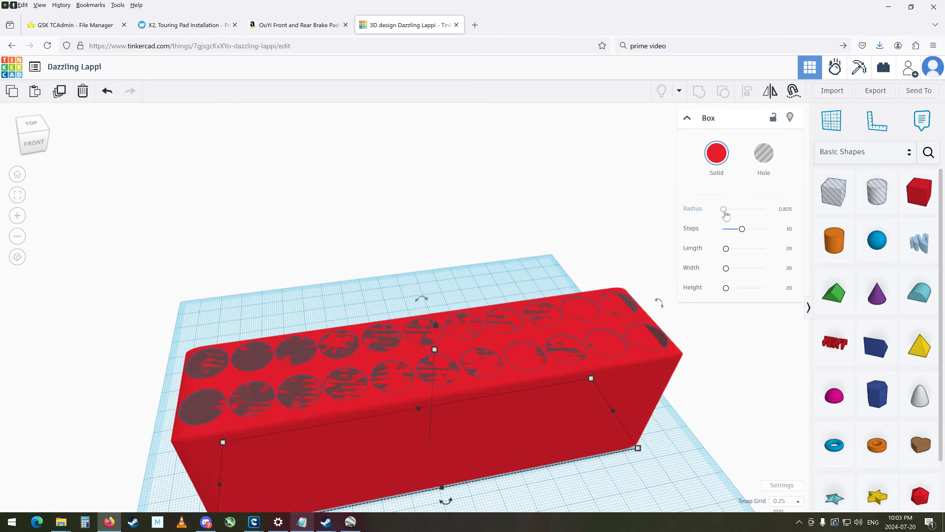
left_click_drag(726, 215, 703, 218)
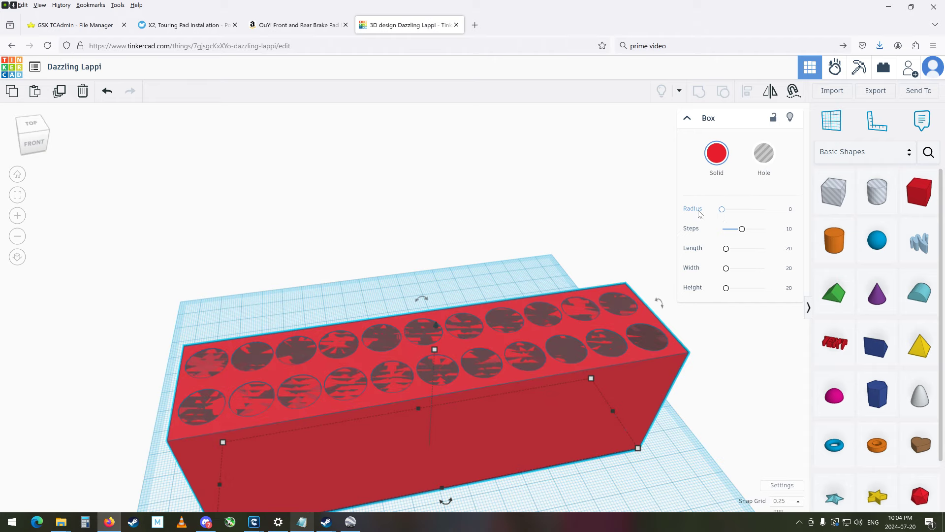
left_click_drag(722, 213, 723, 212)
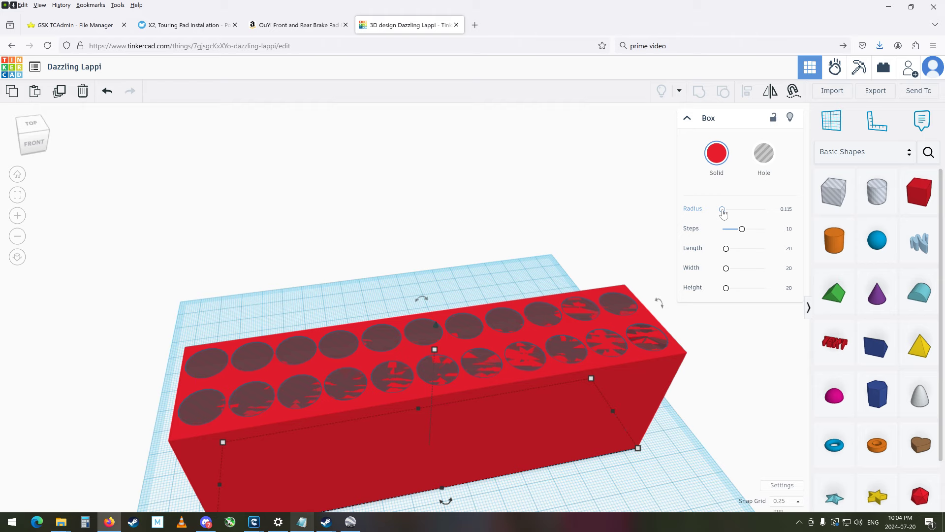
left_click_drag(723, 212, 709, 211)
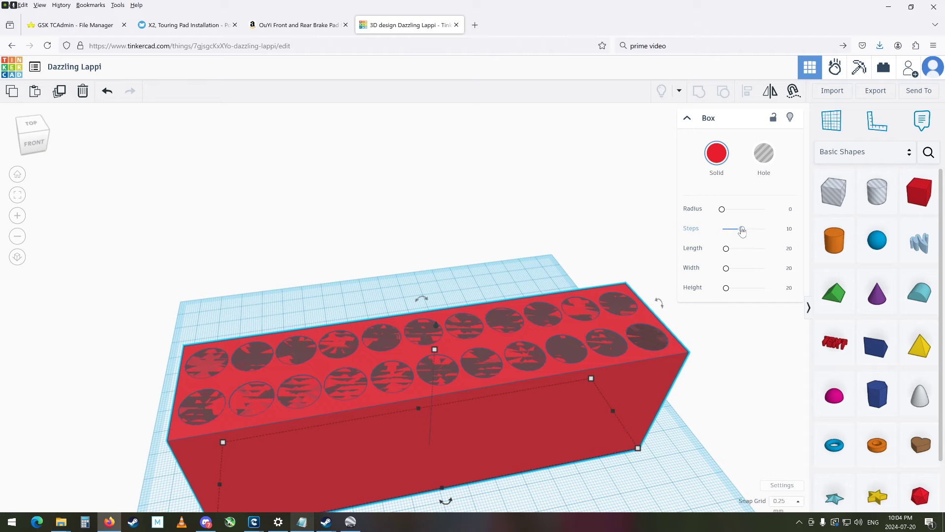
left_click_drag(744, 231, 775, 234)
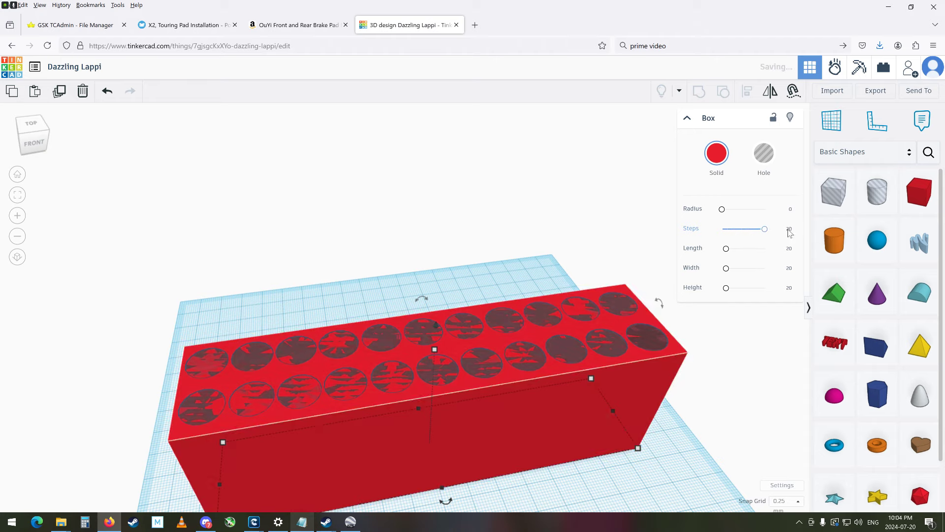
key("ctrl+z")
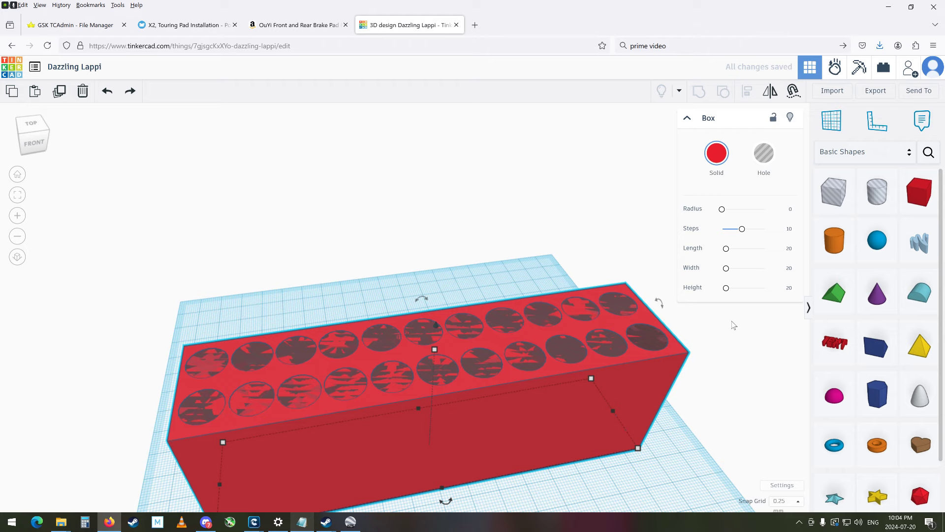
- Check the red bar's length and width
right_click_drag(716, 390, 676, 361)
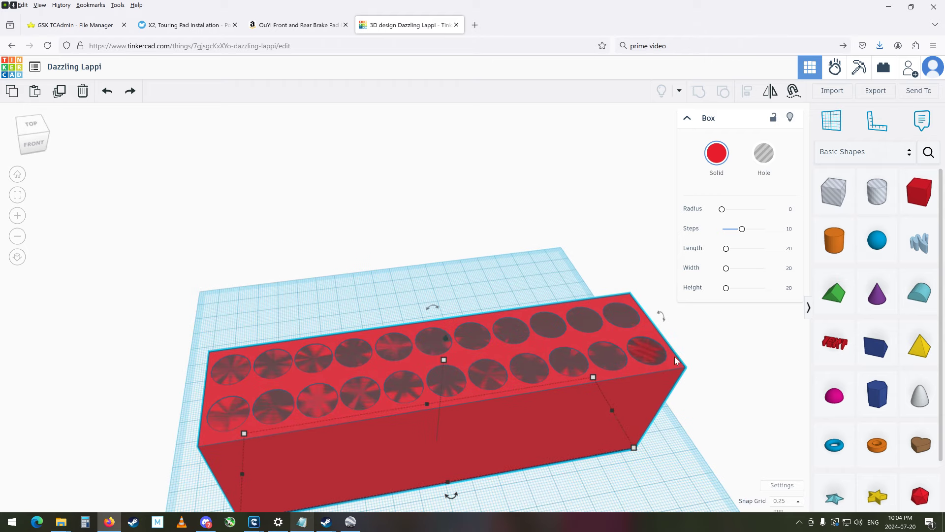
right_click_drag(552, 225, 595, 360)
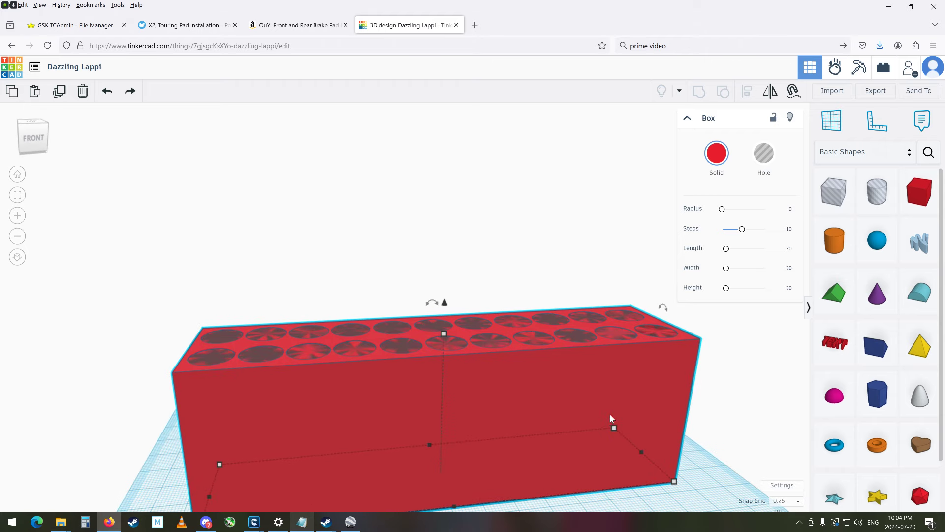
mouse_move(616, 427)
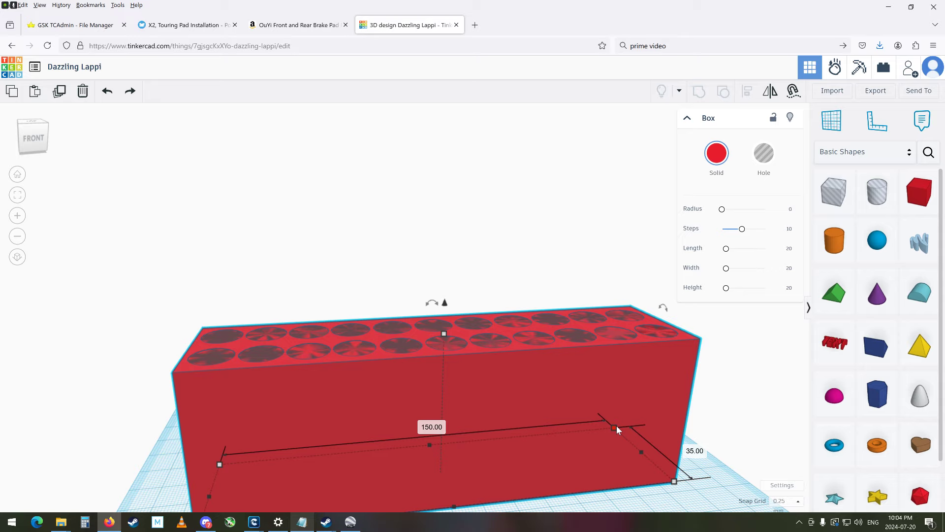
- Select the bar together with all its holes and move everything to the back edge of the workplane
right_click_drag(705, 406, 584, 352)
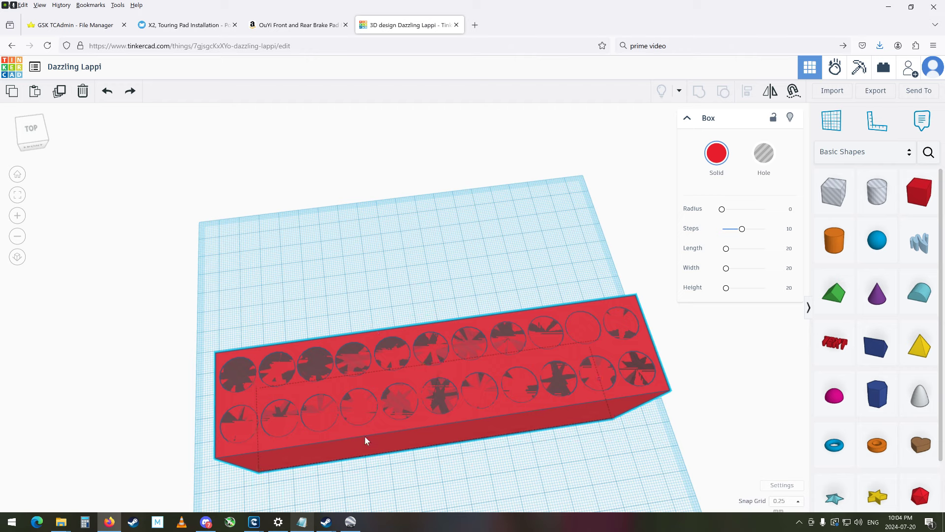
left_click_drag(155, 299, 689, 458)
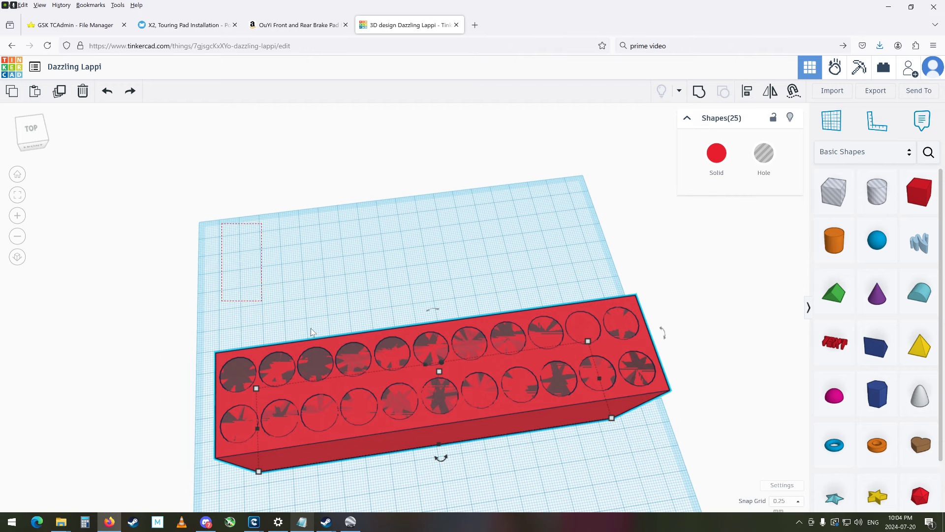
left_click(334, 339)
key("ctrl+a")
left_click_drag(486, 419, 447, 276)
left_click(648, 277)
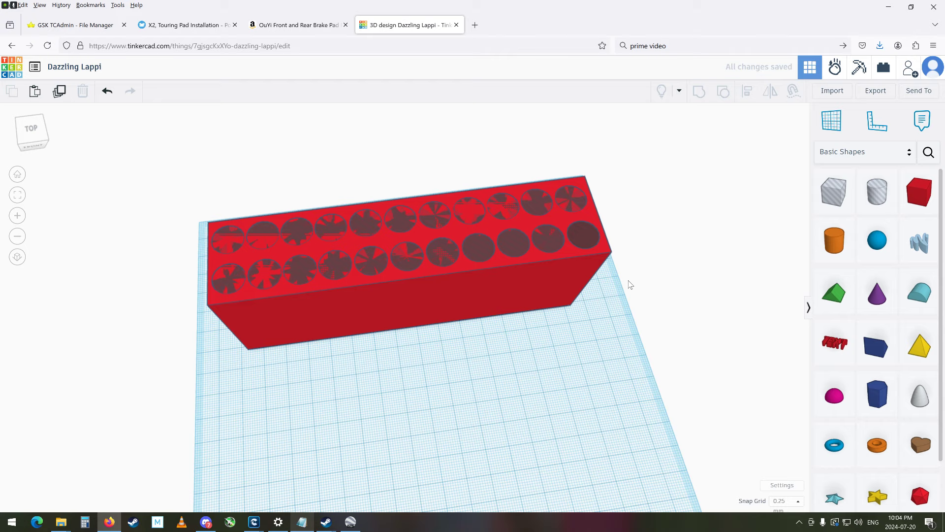
right_click_drag(614, 293, 606, 196)
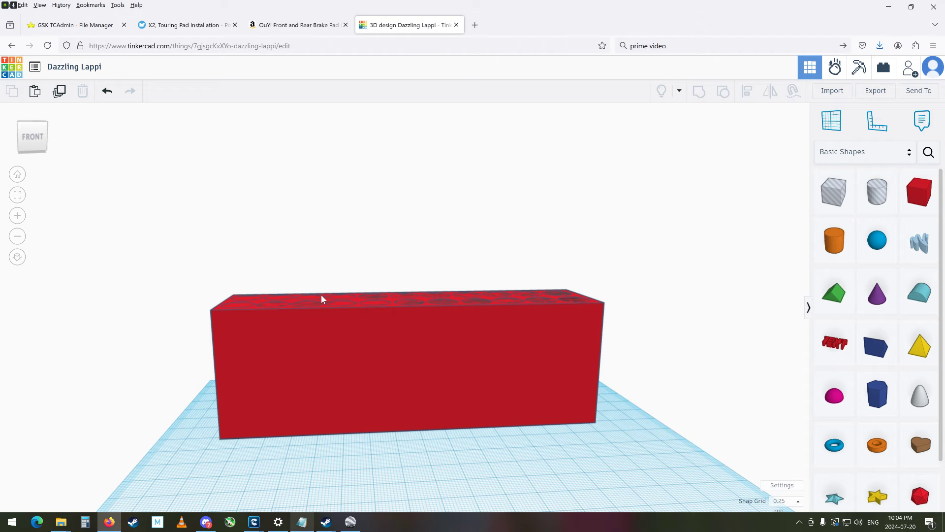
right_click_drag(639, 305, 597, 286)
left_click(579, 275)
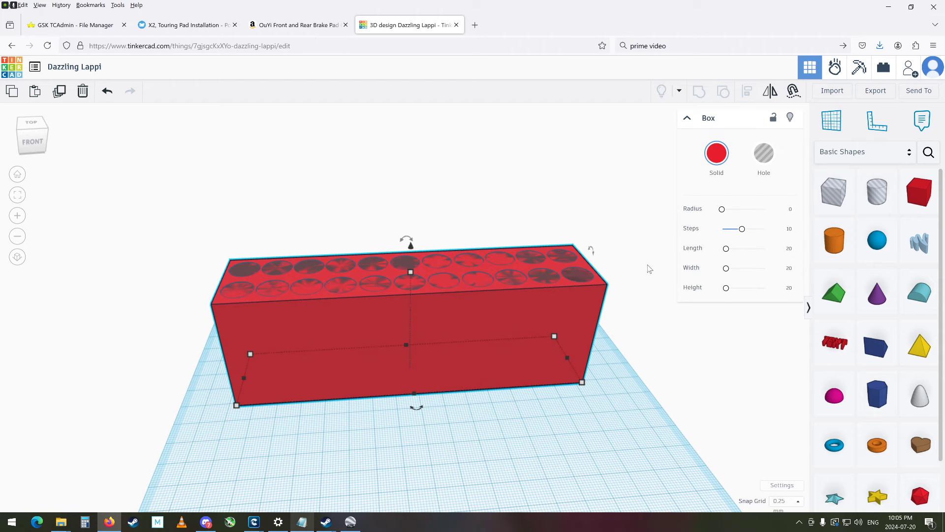
right_click_drag(656, 267, 649, 307)
left_click(648, 307)
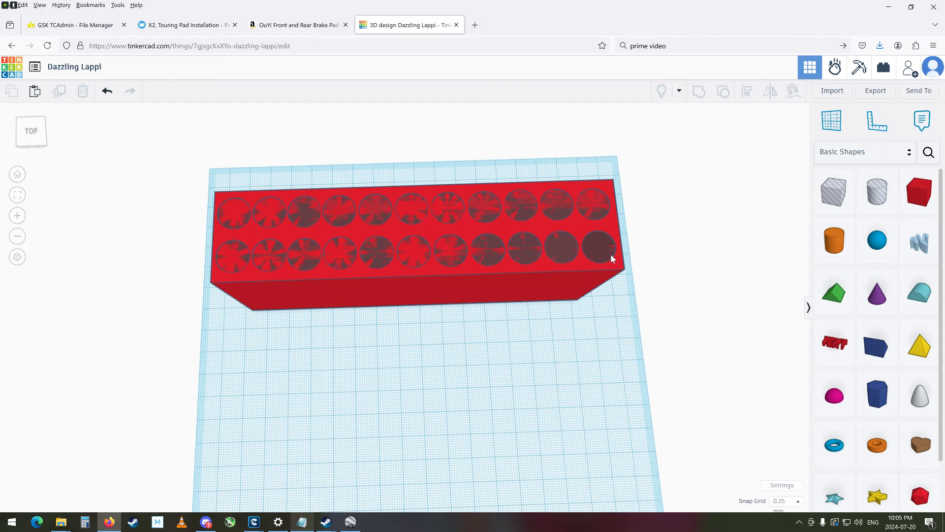
- Paste a copy of the front-line end hole and move it clear of the bar, in front of that end
left_click(601, 253)
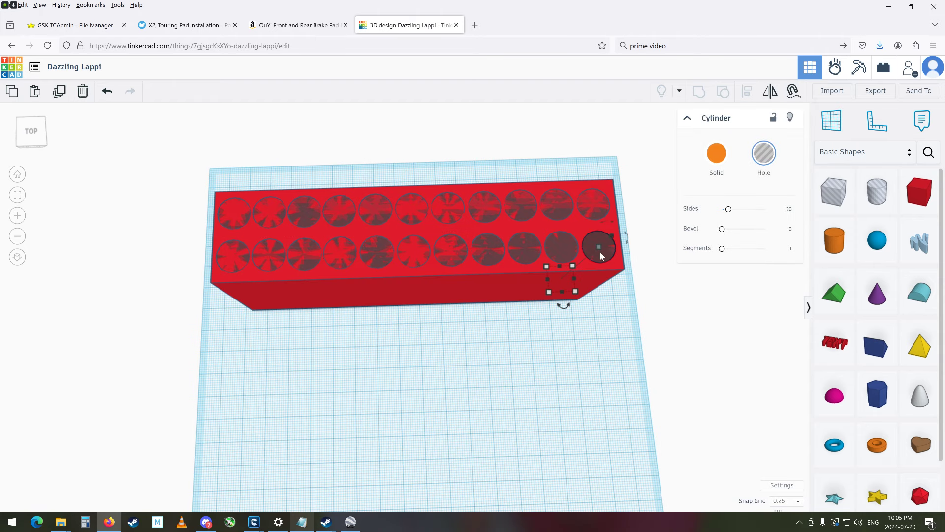
key("ctrl+v")
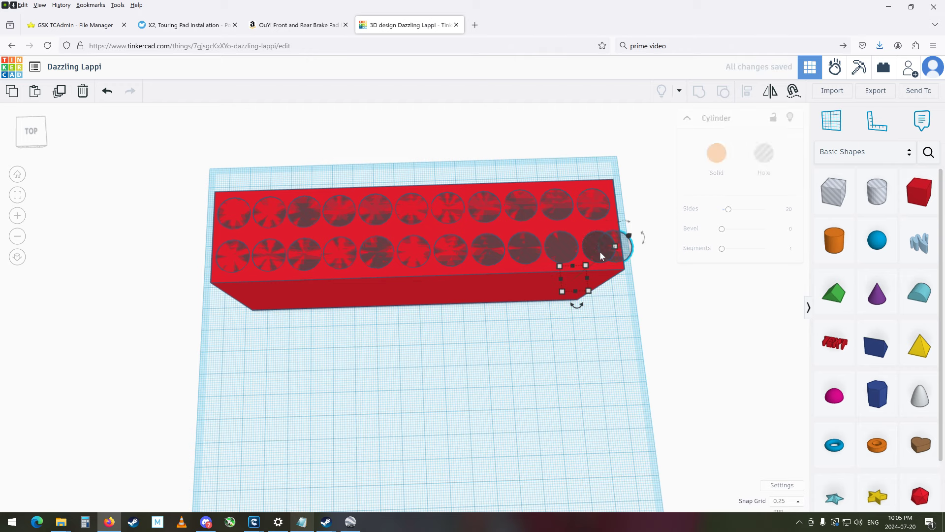
left_click_drag(618, 252, 623, 306)
key("ctrl+z")
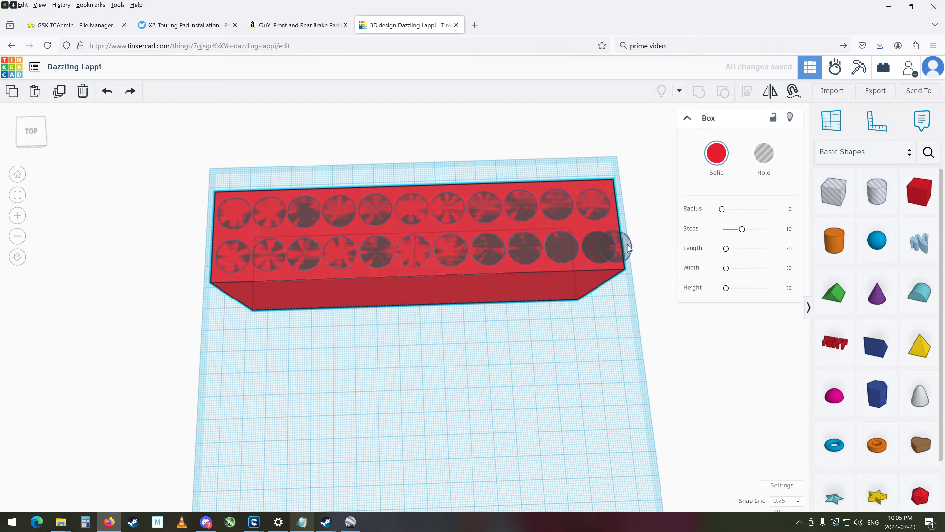
left_click(629, 248)
left_click_drag(626, 249, 619, 353)
right_click_drag(620, 344, 582, 224)
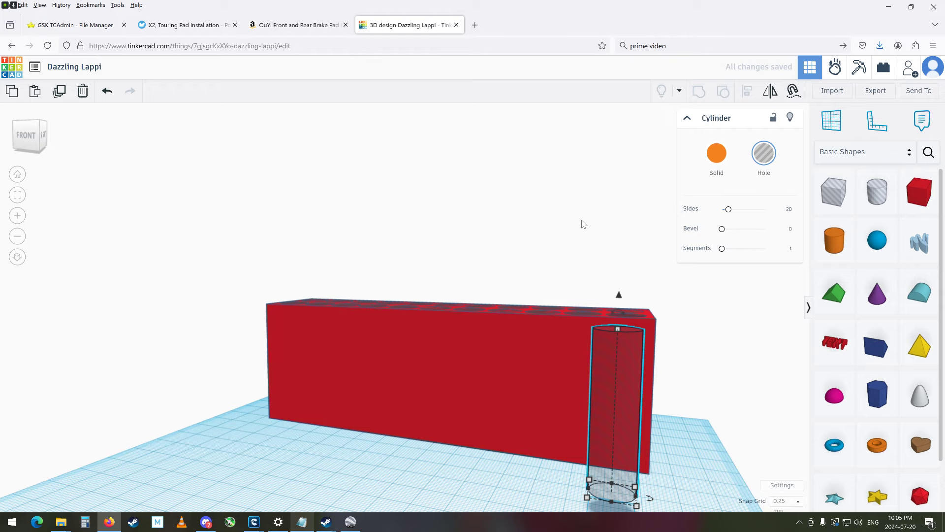
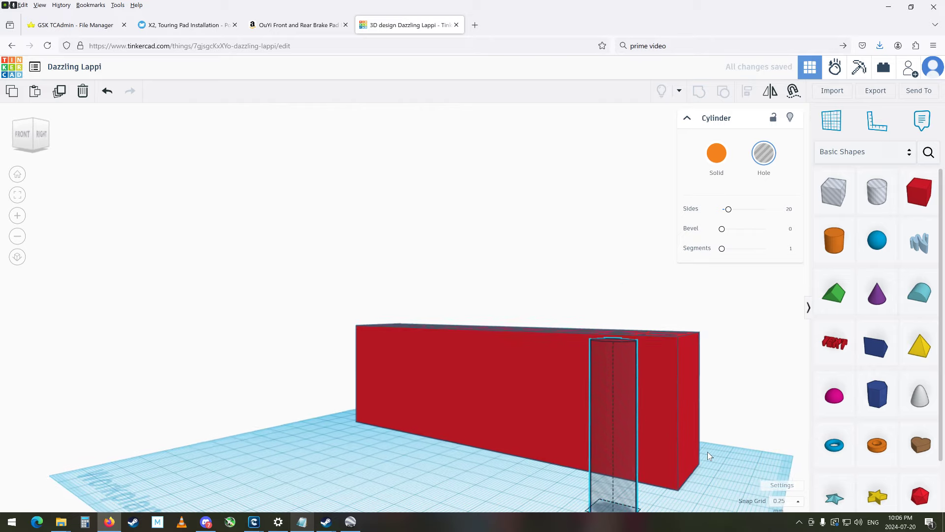
- Try to shift the separate cylinder hole in front of the bar and undo the last changes made to it
right_click_drag(547, 449, 478, 430)
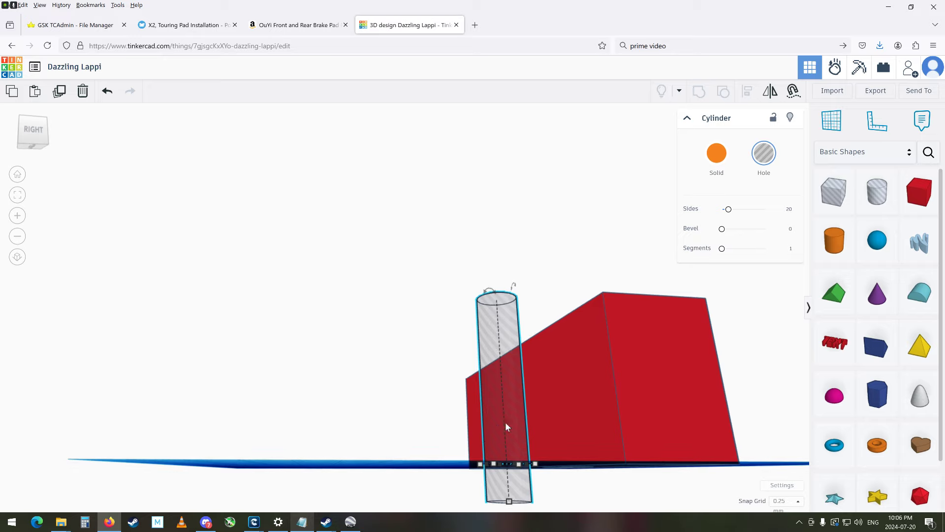
left_click_drag(510, 415, 509, 391)
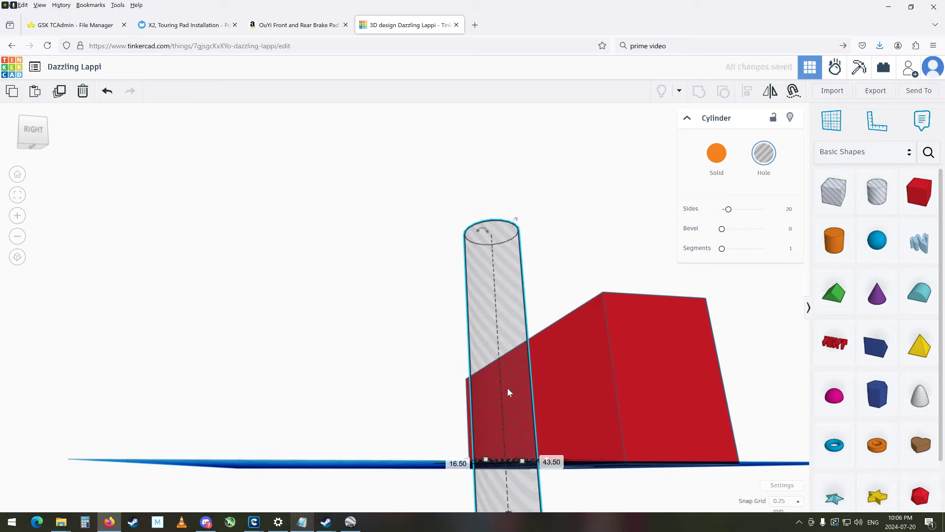
key("ctrl+z")
right_click_drag(507, 388, 511, 415)
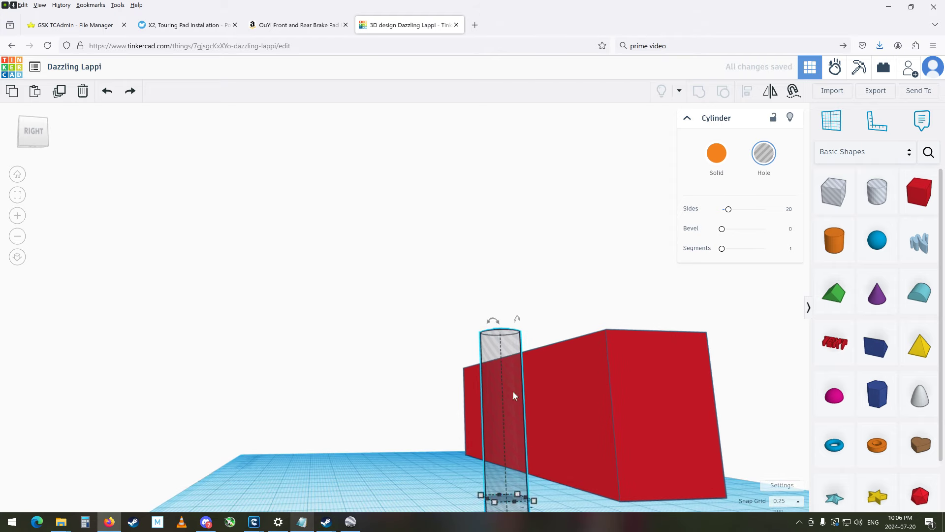
key("ctrl+z")
mouse_move(515, 417)
right_mouse_down()
mouse_move(534, 445)
mouse_move(524, 416)
right_mouse_up()
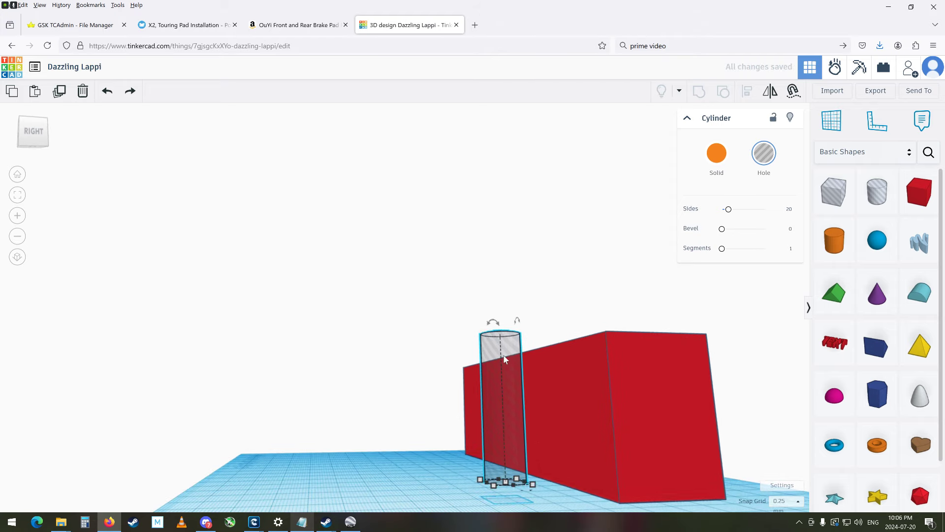
- Set the height of the separate cylinder hole to 60 mm
left_click(459, 466)
left_click(511, 454)
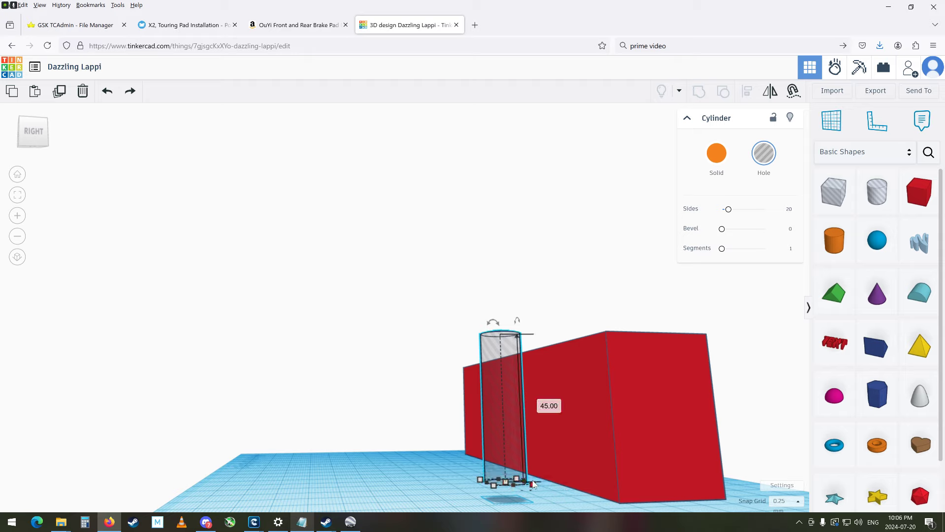
left_click(554, 408)
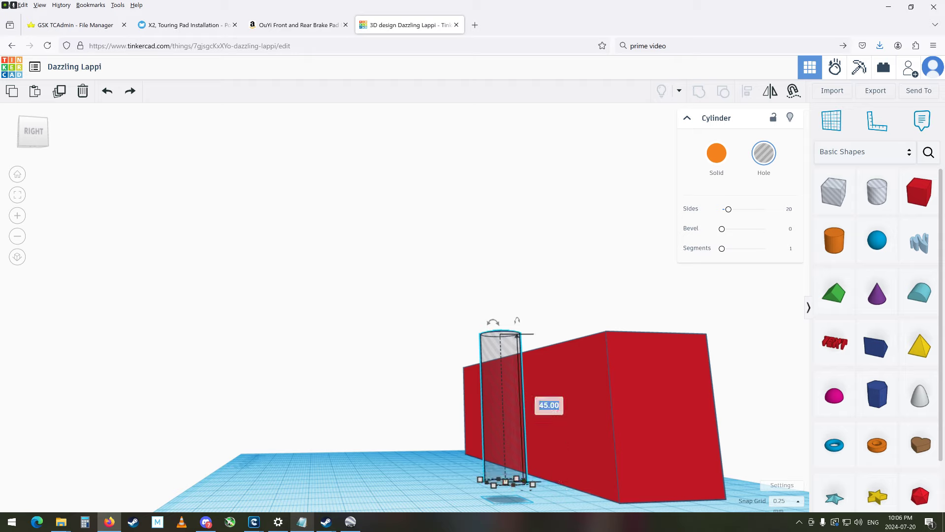
type("60")
key("Return")
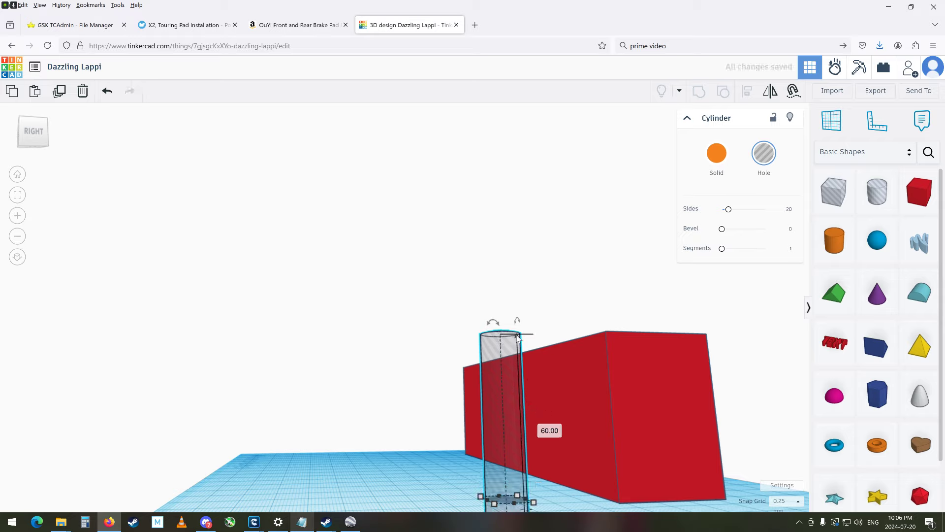
- Shorten the separate cylinder hole from its lower end until its base sits above the workplane
left_click_drag(519, 341, 521, 322)
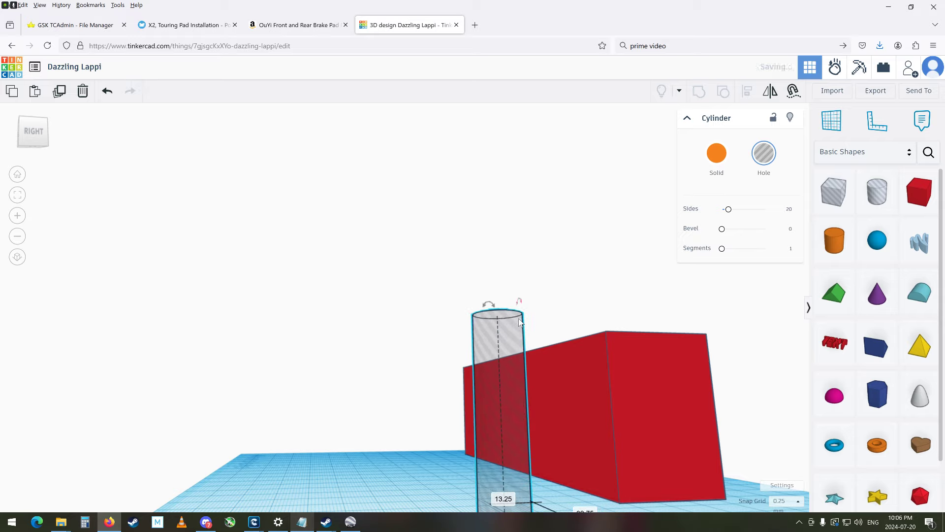
key("ctrl+z")
mouse_move(518, 353)
right_mouse_down()
mouse_move(525, 400)
mouse_move(524, 342)
mouse_move(521, 362)
right_mouse_up()
left_click_drag(526, 380, 524, 352)
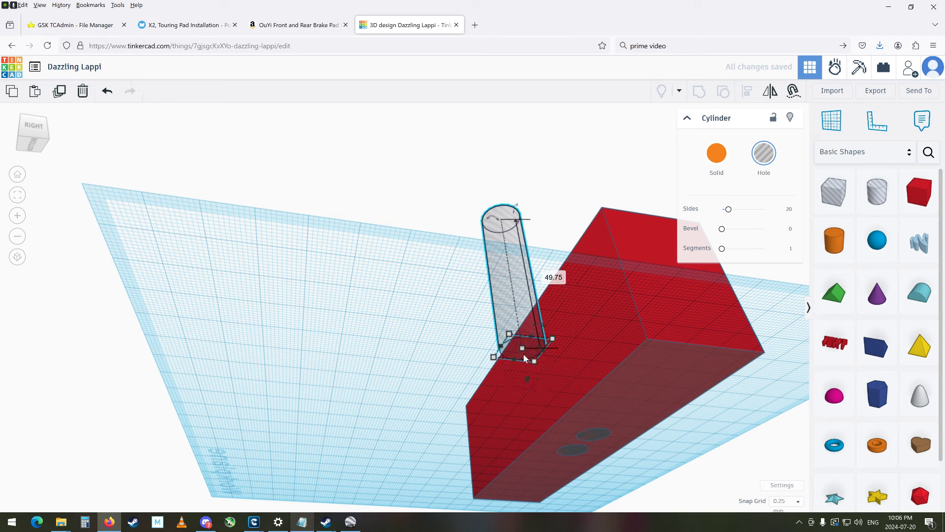
key("ctrl+z")
left_click_drag(535, 414, 530, 375)
right_click_drag(525, 398, 547, 359)
- Check the diameter and height of the nearer of the two holes showing through the bar's underside
left_click(572, 350)
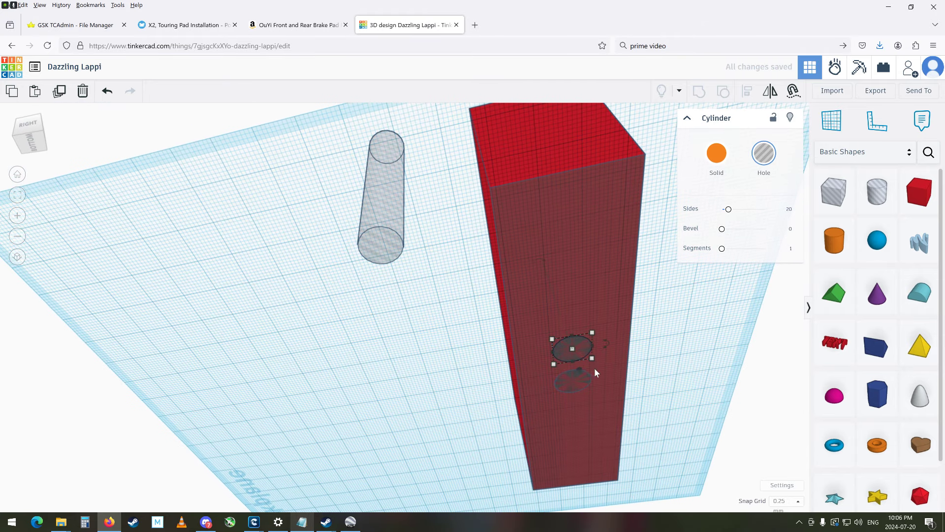
right_click_drag(605, 374, 463, 370)
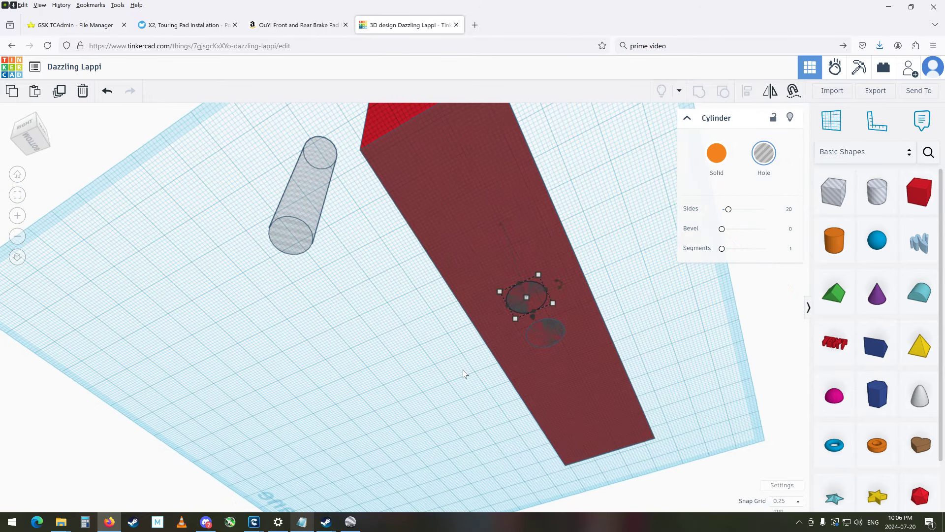
right_click_drag(532, 373, 312, 474)
right_click_drag(221, 468, 416, 378)
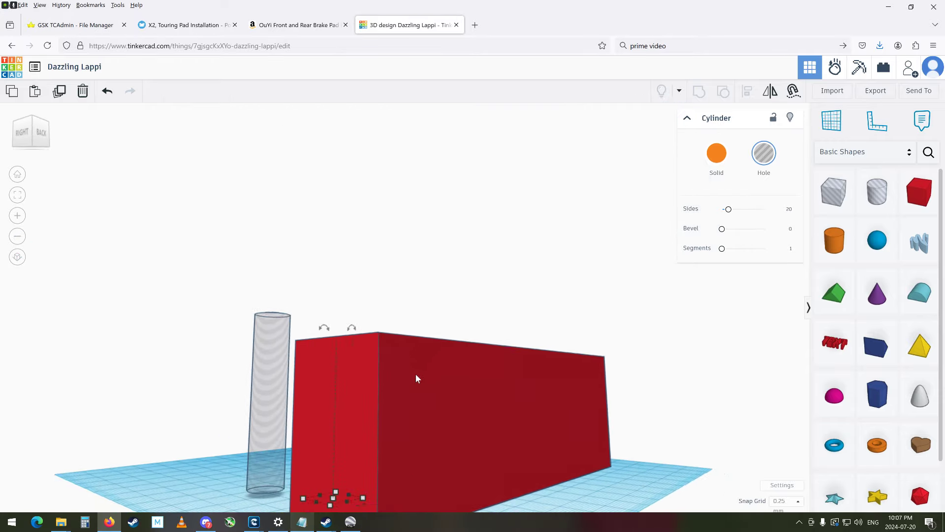
mouse_move(337, 495)
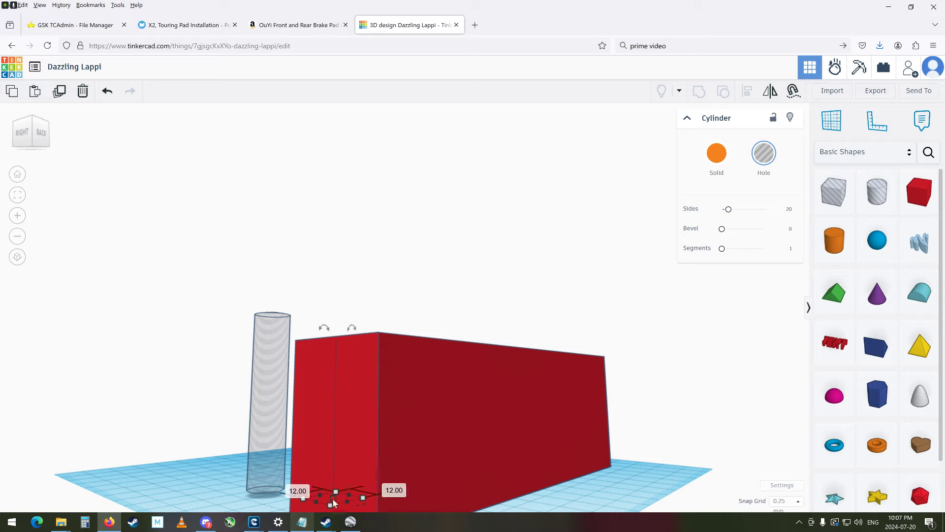
left_click(333, 499)
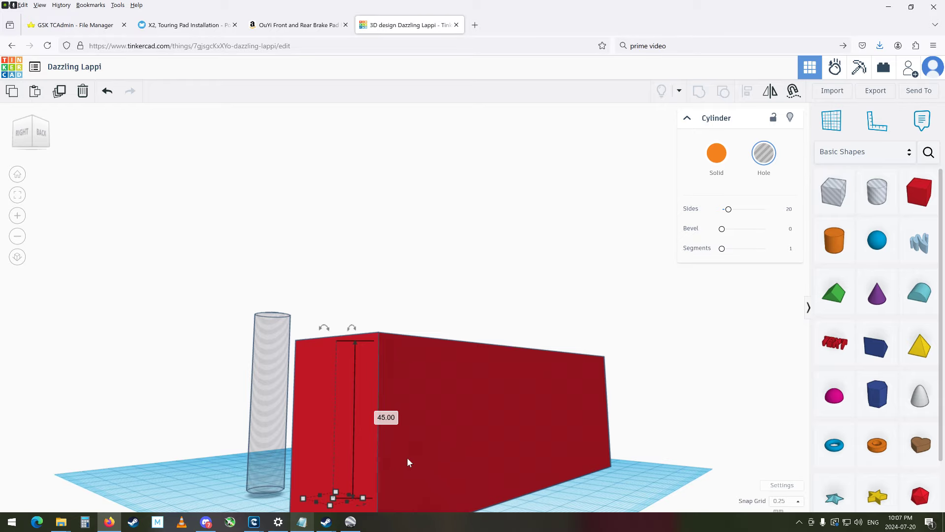
mouse_move(406, 457)
right_mouse_down()
mouse_move(329, 344)
mouse_move(431, 459)
mouse_move(352, 450)
mouse_move(389, 453)
right_mouse_up()
- Raise that selected hole about 0.25 mm above the workplane
left_click(707, 360)
right_click_drag(705, 359, 668, 379)
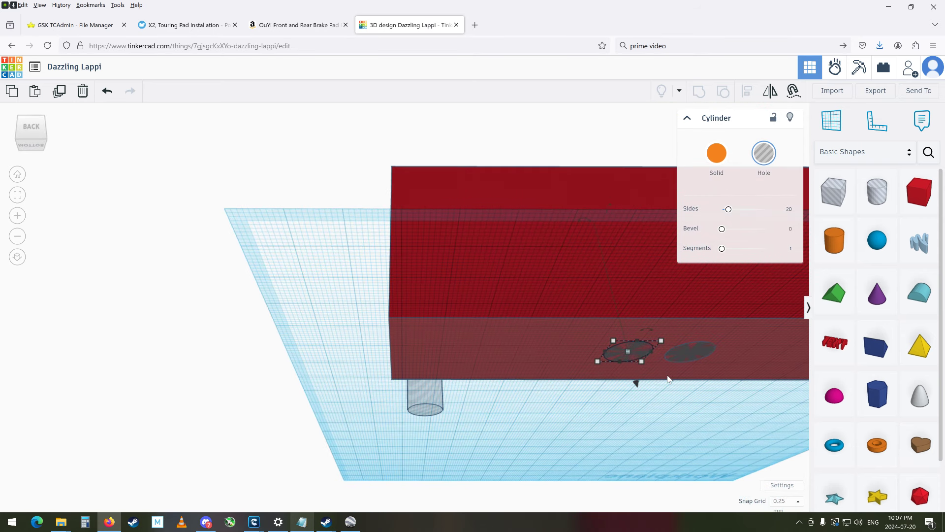
left_click_drag(633, 353, 628, 350)
left_click_drag(636, 385, 636, 385)
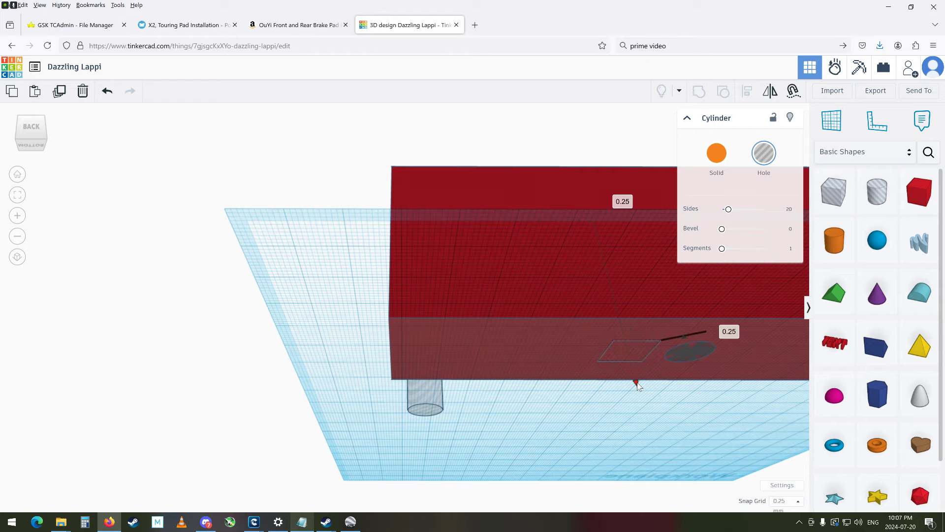
left_click_drag(636, 386, 638, 387)
- Check the height of a neighbouring hole in the bar's front line from above
right_click_drag(637, 387, 869, 475)
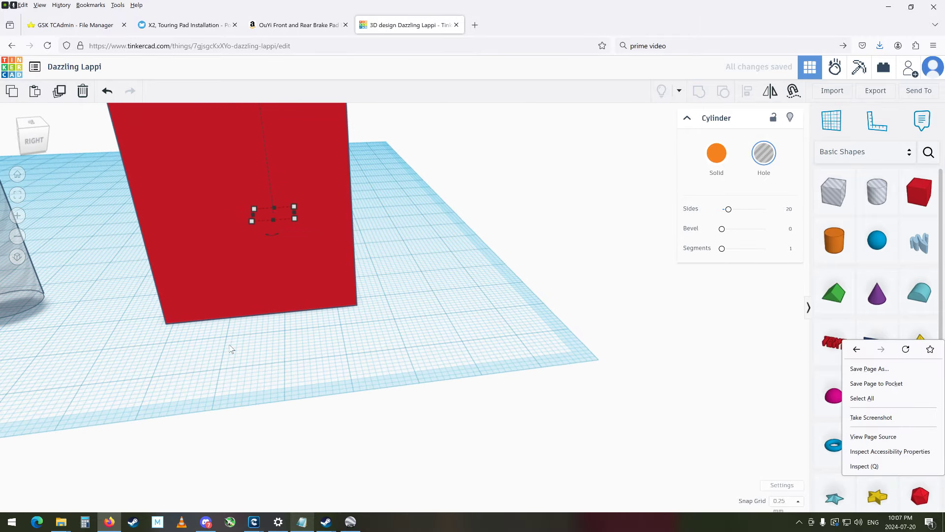
right_click_drag(111, 335, 259, 371)
scroll(200, 379, "down", 3)
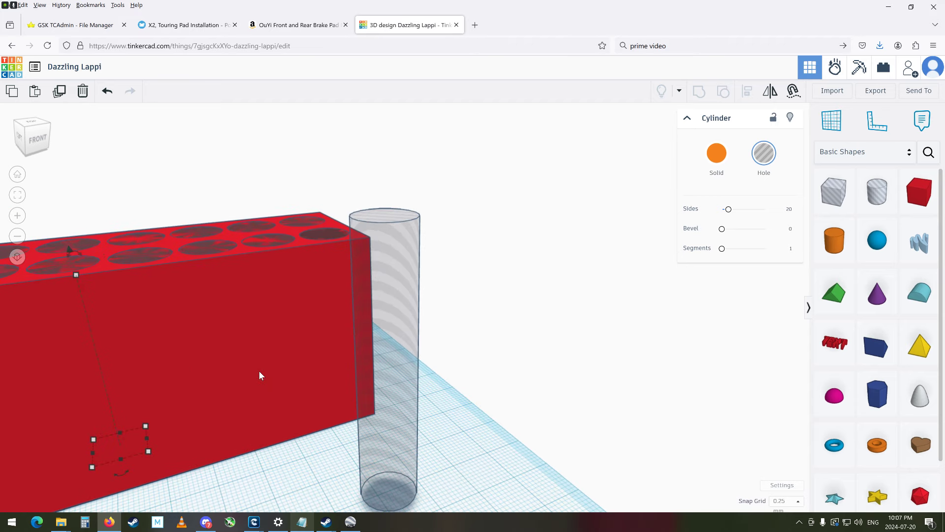
right_click_drag(289, 373, 277, 363)
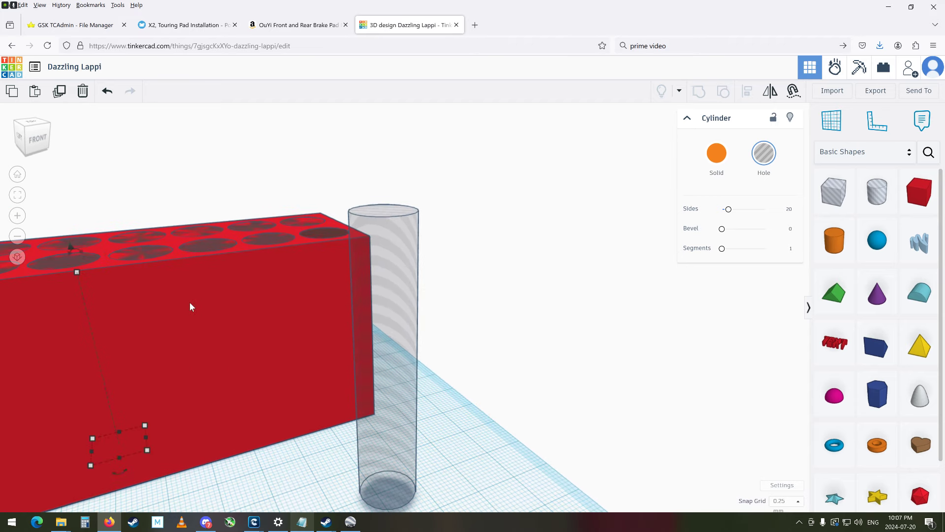
left_click(147, 251)
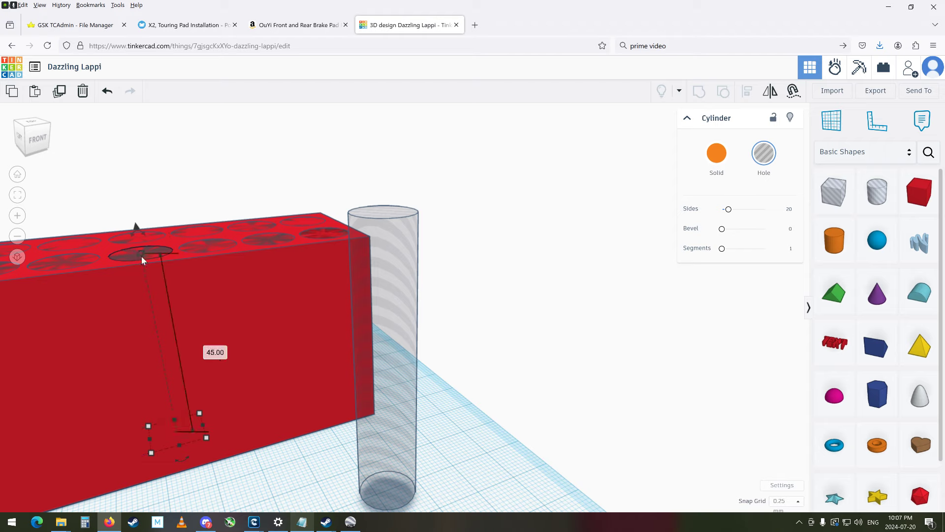
left_click(224, 330)
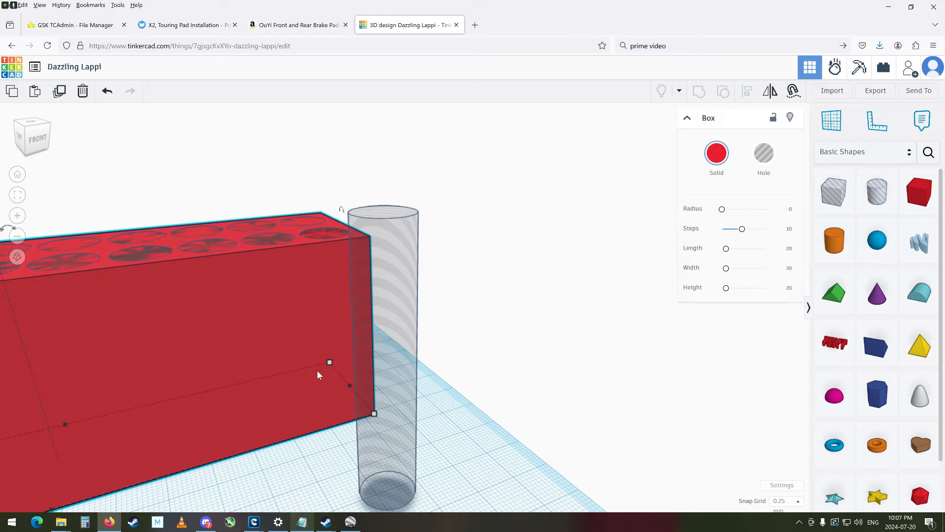
- Examine the bar from several sides and from within, comparing how deep the individual holes reach
right_click_drag(332, 361, 170, 341)
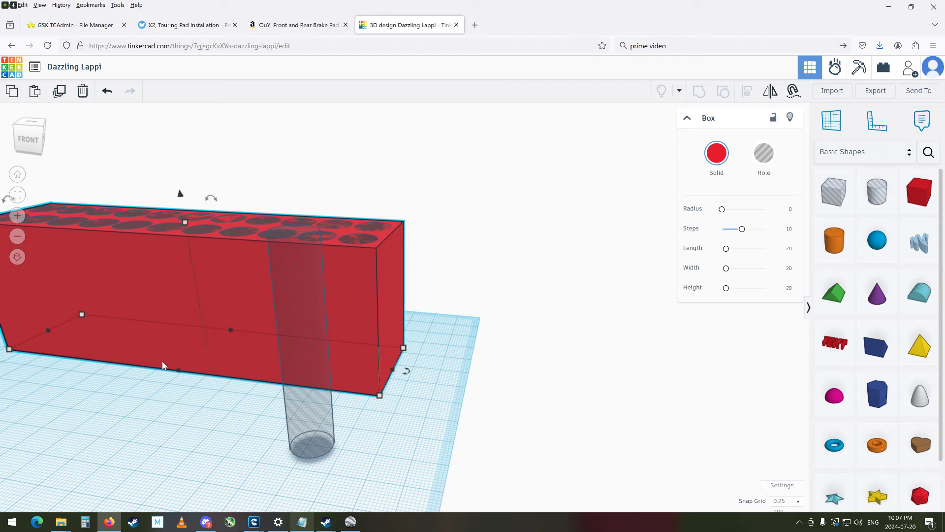
right_click_drag(164, 371, 207, 474)
right_click_drag(268, 360, 543, 353)
right_click_drag(430, 243, 688, 242)
left_click(47, 253)
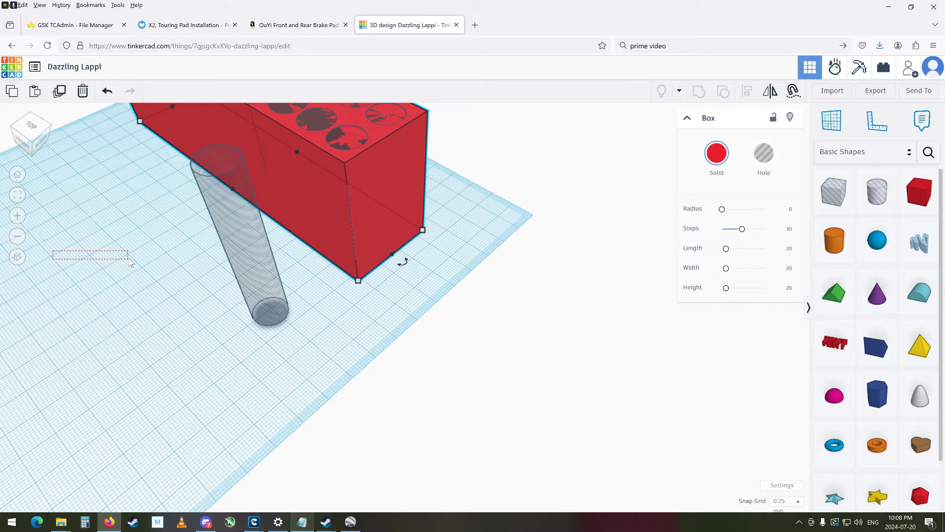
left_click(101, 257)
right_click_drag(101, 257, 2, 199)
right_click_drag(530, 250, 315, 240)
right_click_drag(693, 339, 438, 321)
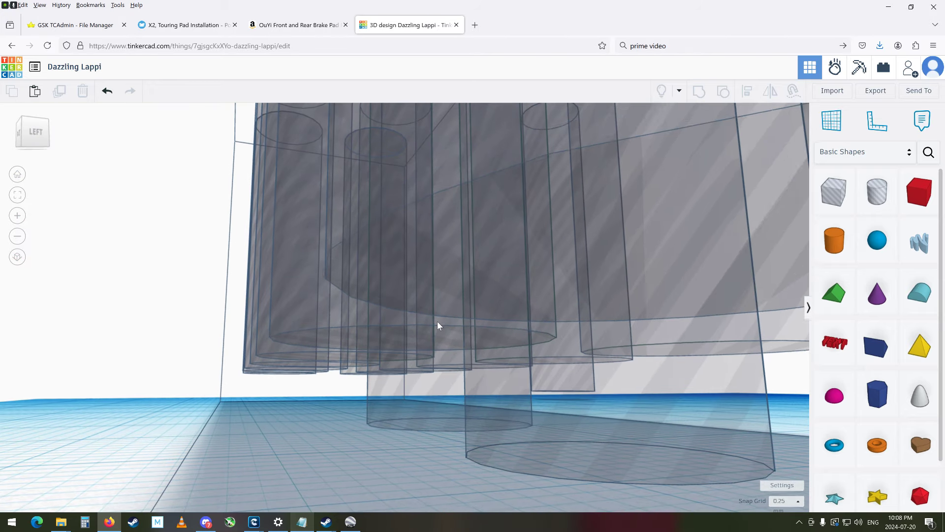
- Select the hole that still reaches the bar's underside and check its height
left_click(489, 393)
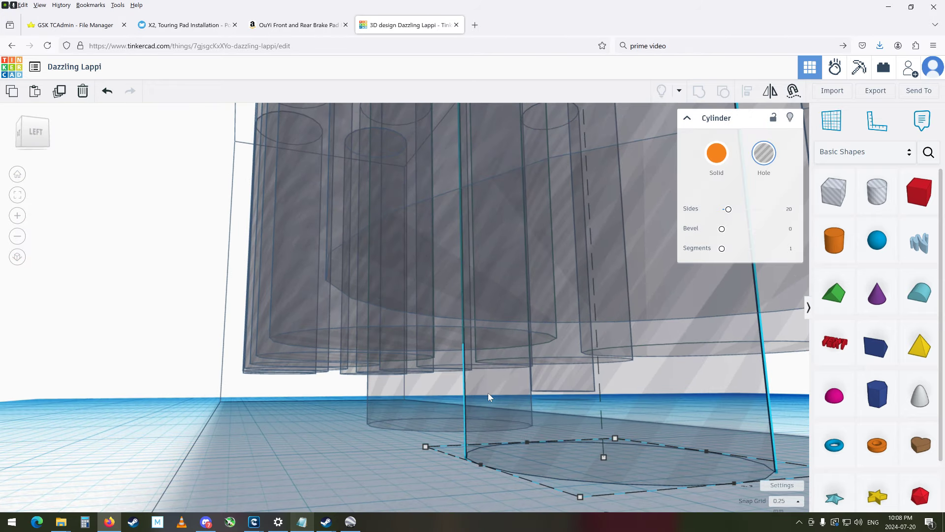
right_click_drag(489, 395, 462, 356)
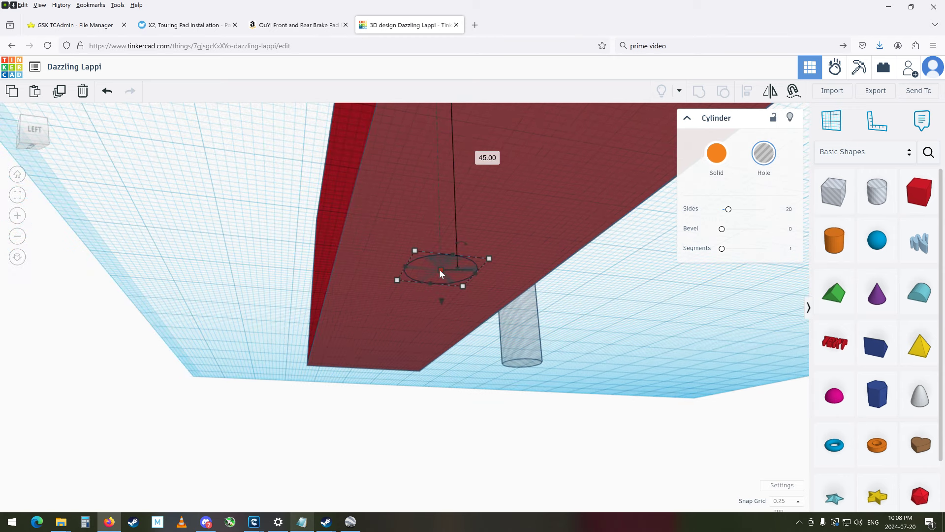
right_click_drag(331, 274, 220, 325)
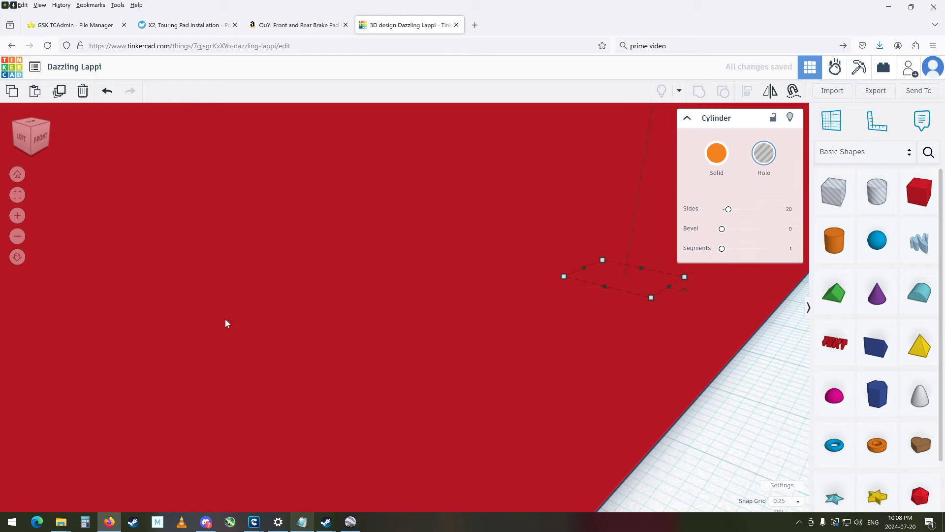
- Delete the two overlapping hole cylinders that reach the bar's underside
right_click_drag(302, 308, 449, 335)
scroll(469, 329, "up", 3)
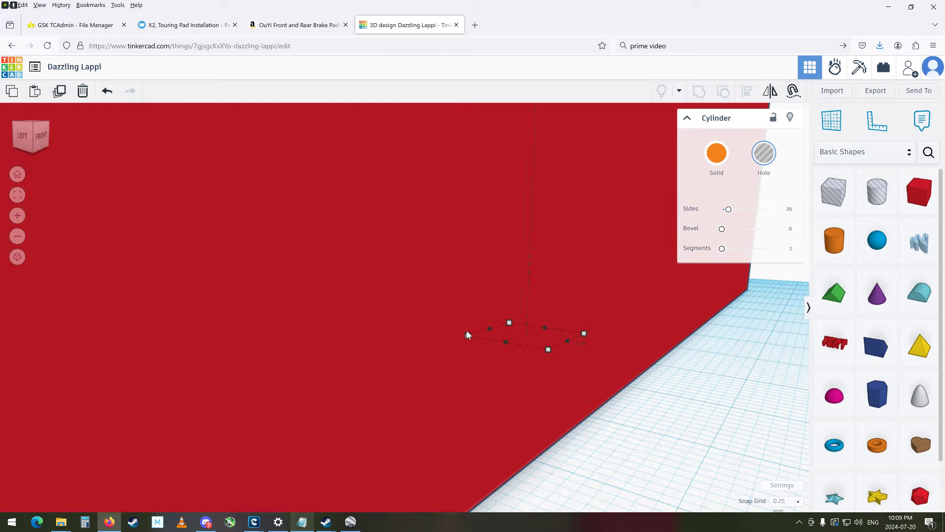
scroll(512, 325, "up", 3)
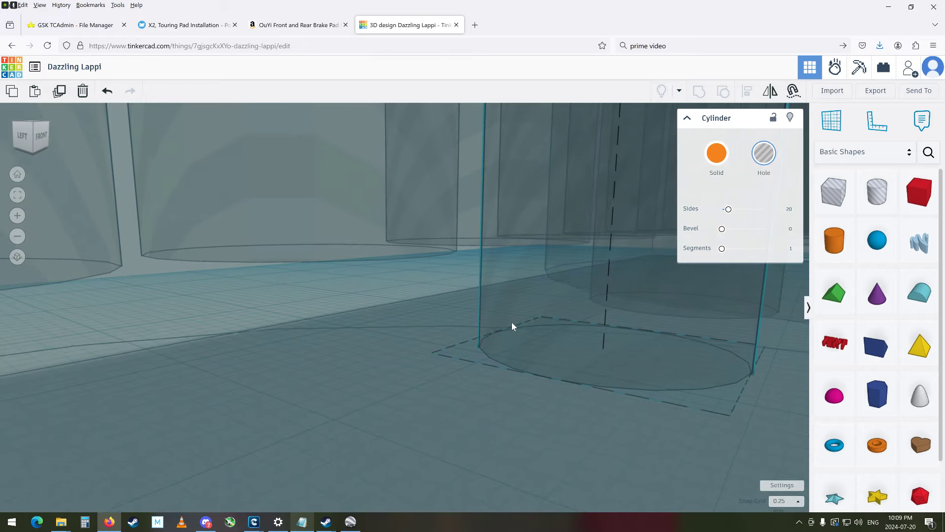
mouse_move(511, 325)
right_mouse_down()
mouse_move(436, 324)
mouse_move(498, 320)
right_mouse_up()
key("Delete")
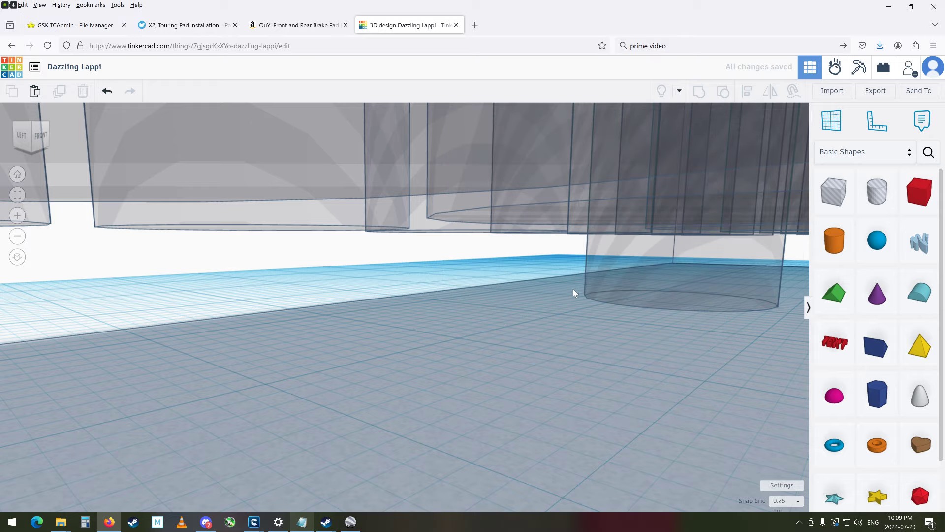
left_click(604, 285)
key("Delete")
- Examine the bar from below, from within and from its ends, comparing how deep the remaining holes reach
right_click_drag(605, 285, 757, 312)
scroll(438, 319, "down", 5)
scroll(442, 320, "down", 3)
right_click_drag(639, 300, 351, 356)
scroll(415, 329, "up", 5)
scroll(397, 324, "down", 5)
right_click_drag(677, 391, 625, 438)
scroll(625, 437, "up", 6)
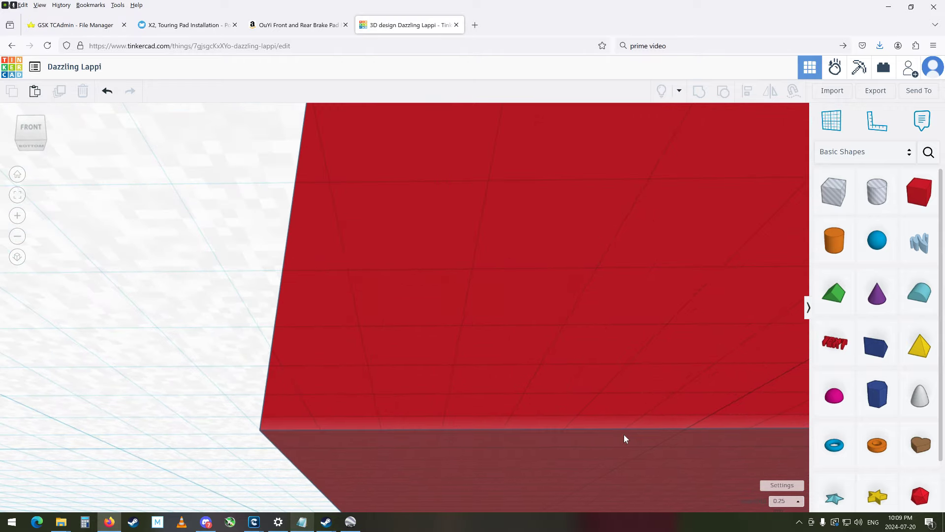
scroll(620, 427, "up", 3)
right_click_drag(620, 427, 785, 451)
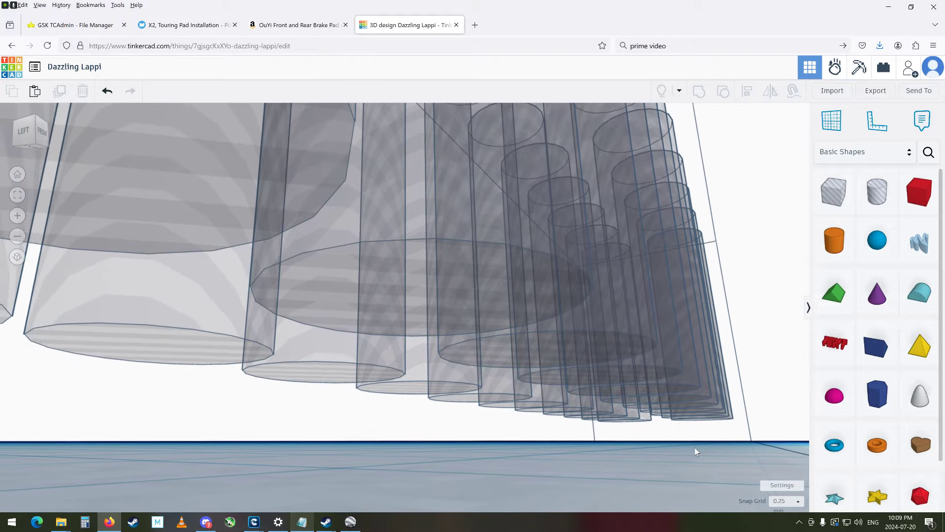
scroll(686, 447, "down", 4)
scroll(681, 450, "up", 1)
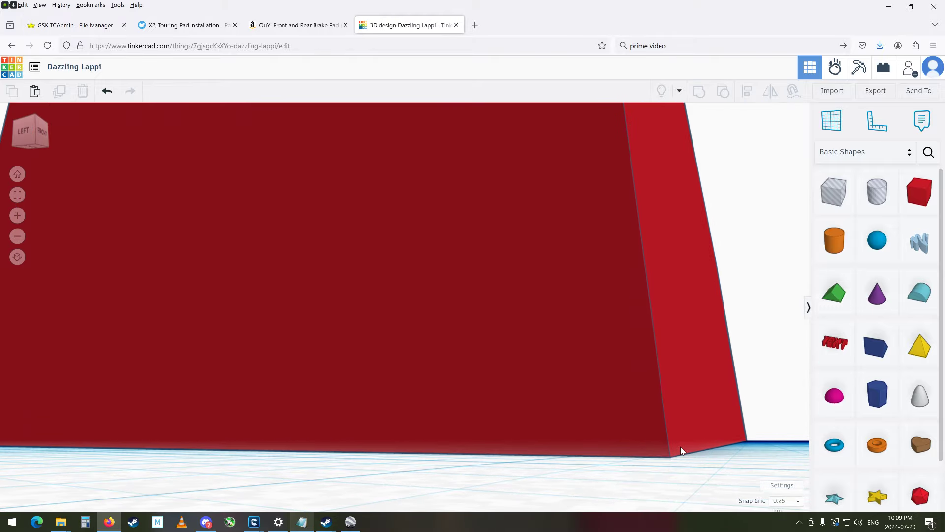
right_click_drag(682, 451, 741, 468)
right_click_drag(661, 460, 944, 315)
right_click_drag(515, 293, 735, 313)
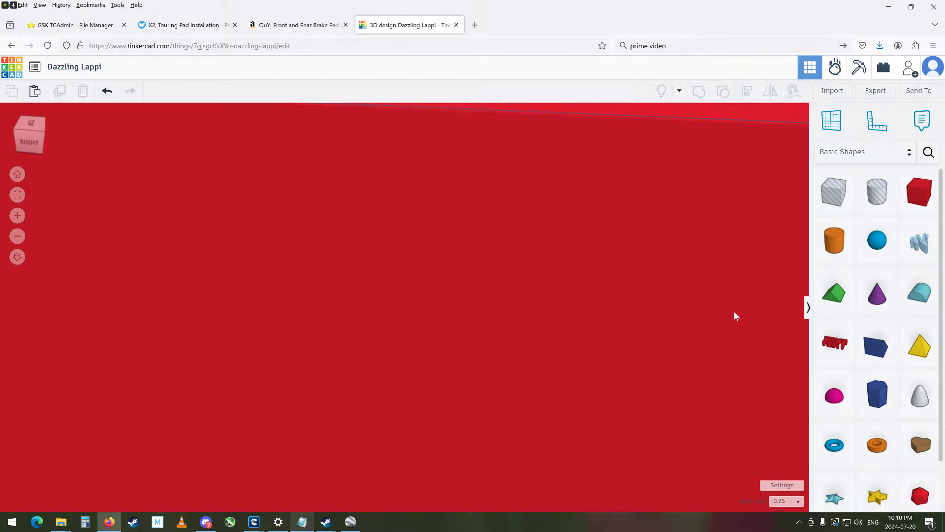
- Move the loose hole cylinder along the bar's front toward its near end and try a height of 62.5 mm
right_click_drag(629, 304, 516, 396)
scroll(515, 396, "down", 5)
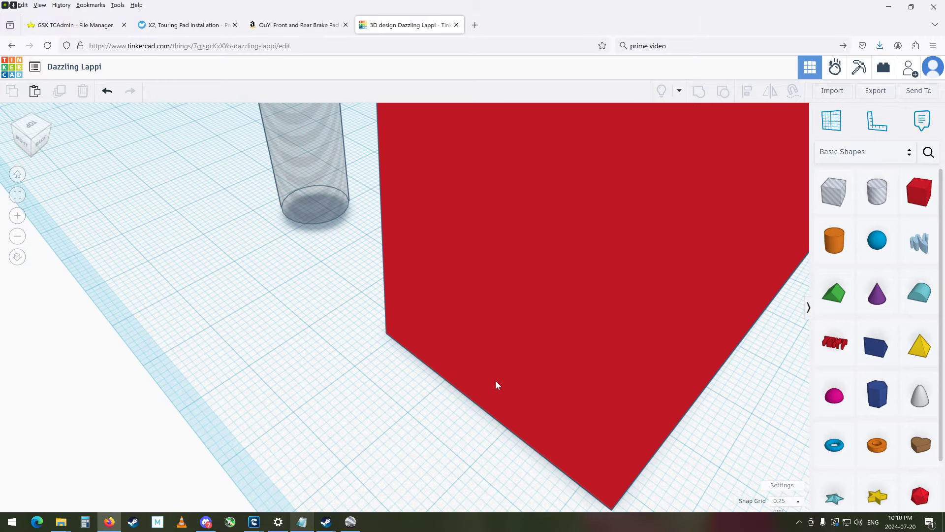
scroll(516, 350, "down", 3)
right_click_drag(519, 333, 163, 405)
right_click_drag(394, 377, 97, 388)
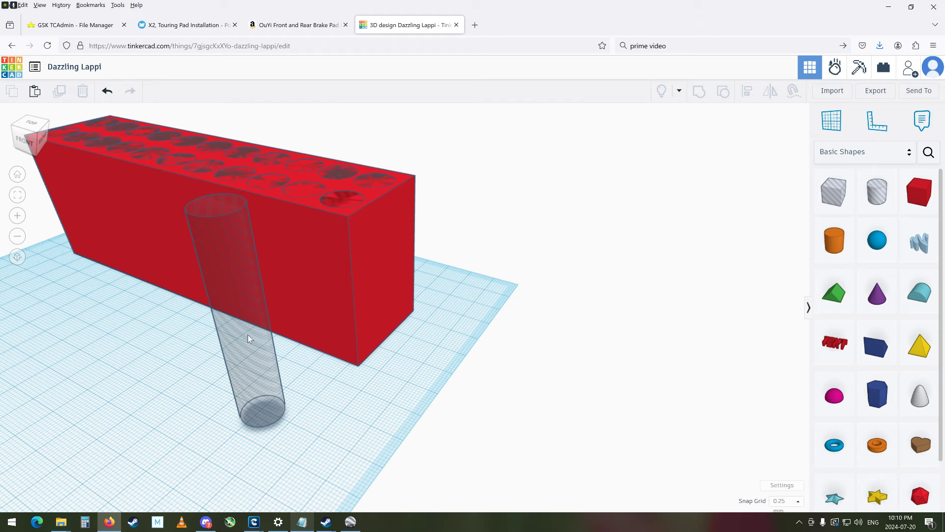
left_click_drag(247, 336, 323, 335)
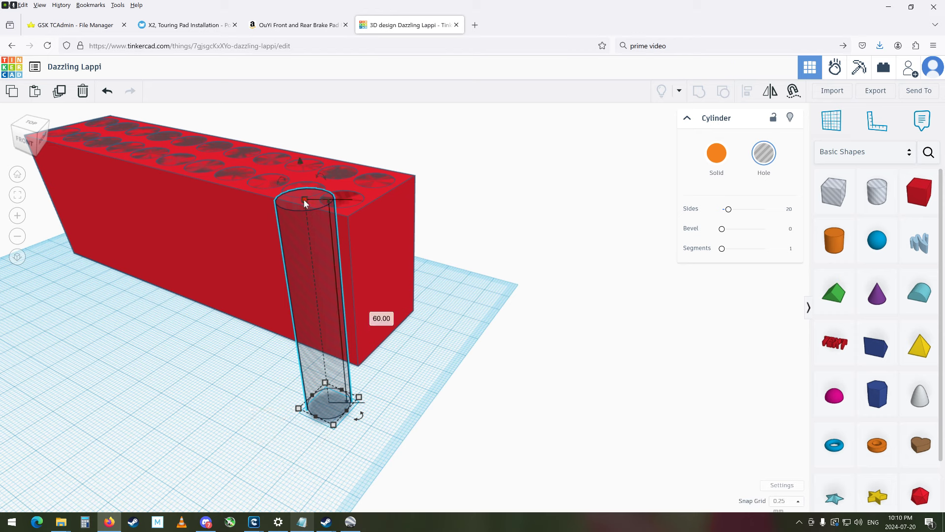
left_click_drag(304, 199, 301, 189)
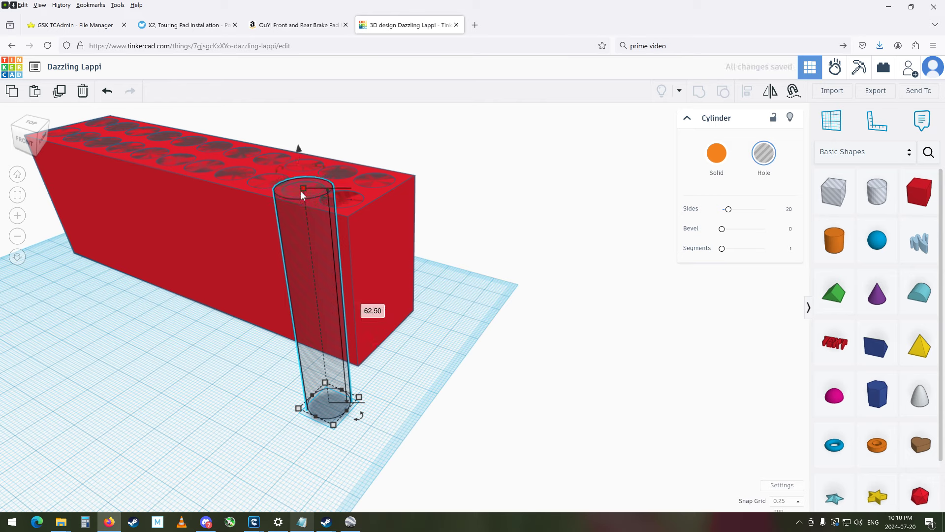
key("ctrl+z")
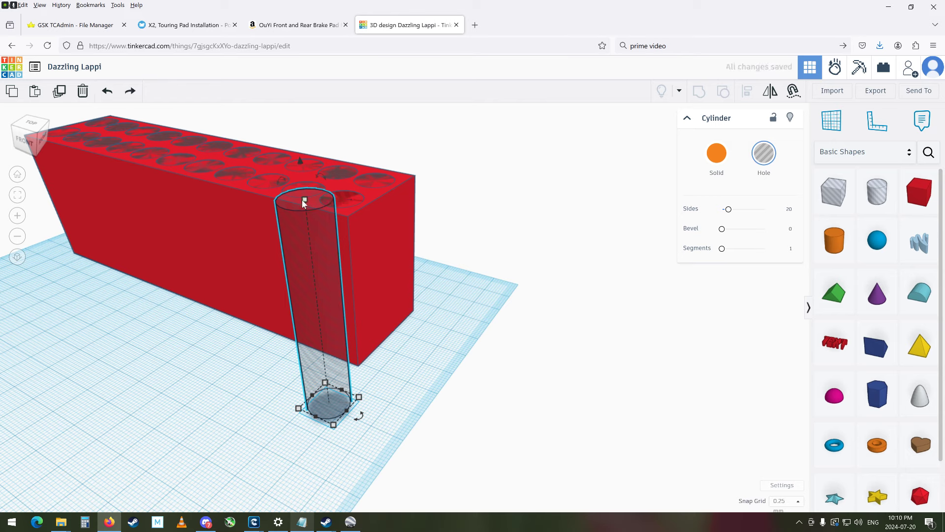
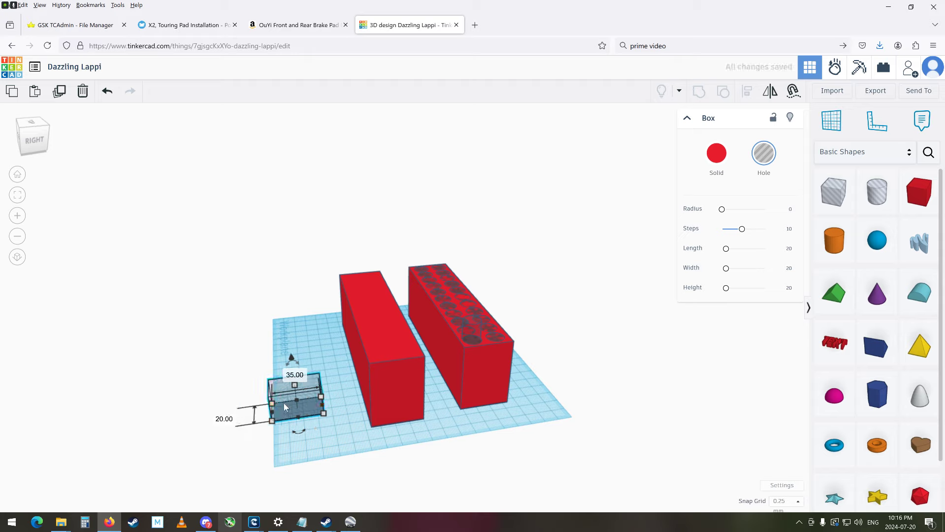
- Set the hole box's length to 150 mm and its height to 50 mm
left_click(224, 419)
type("150")
key("Return")
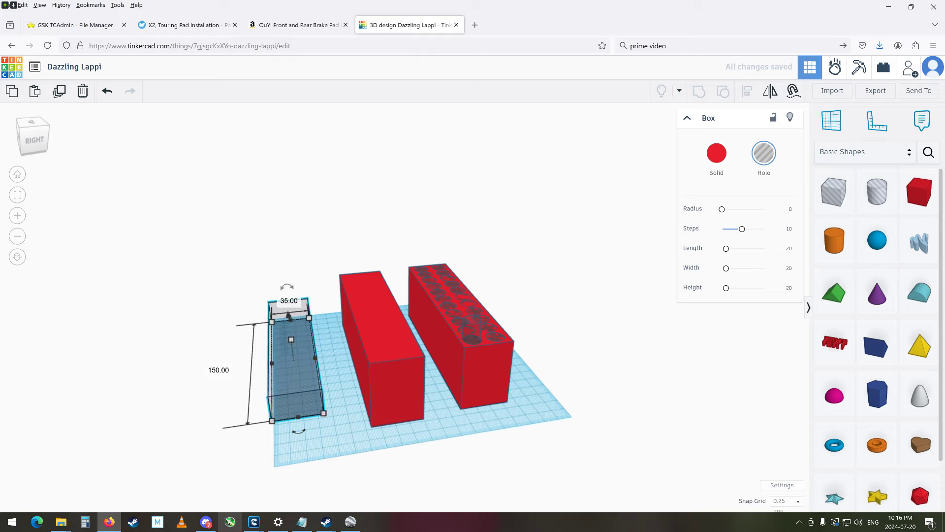
left_click(472, 367)
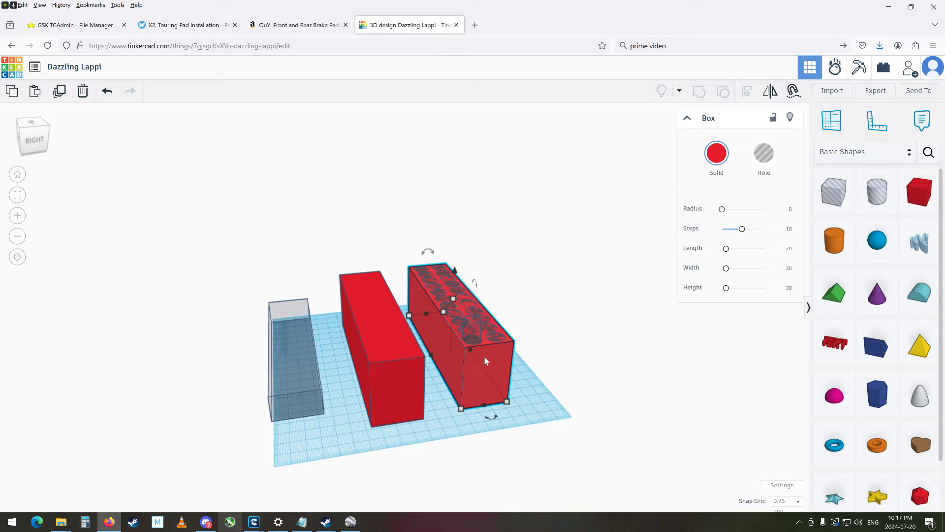
left_click(289, 347)
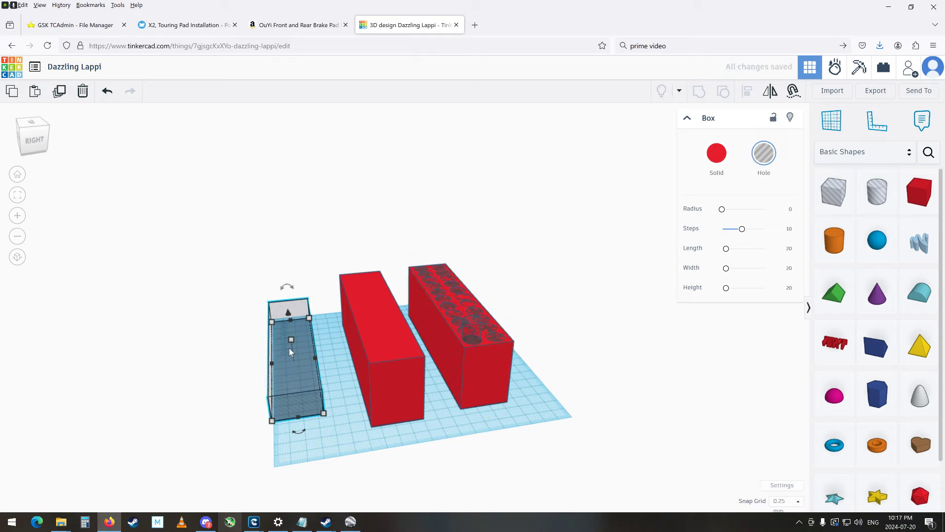
left_click(344, 353)
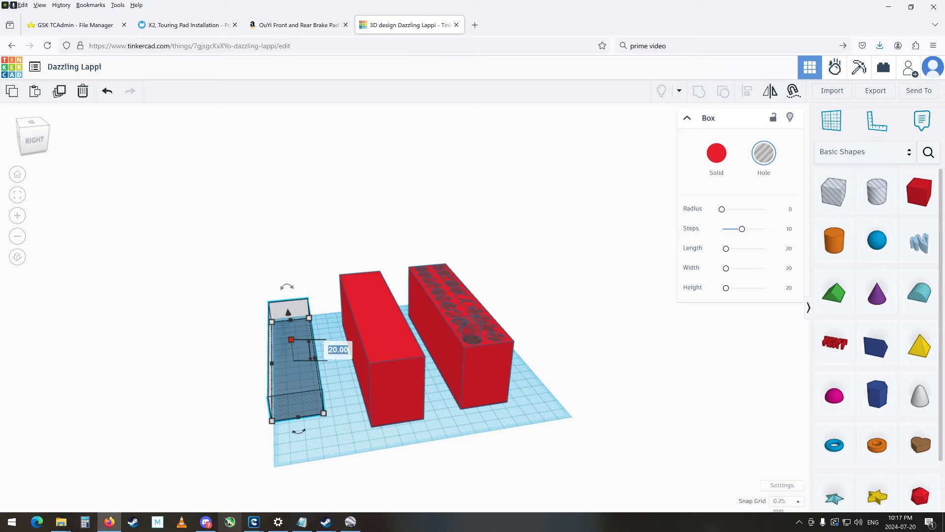
type("50")
key("Return")
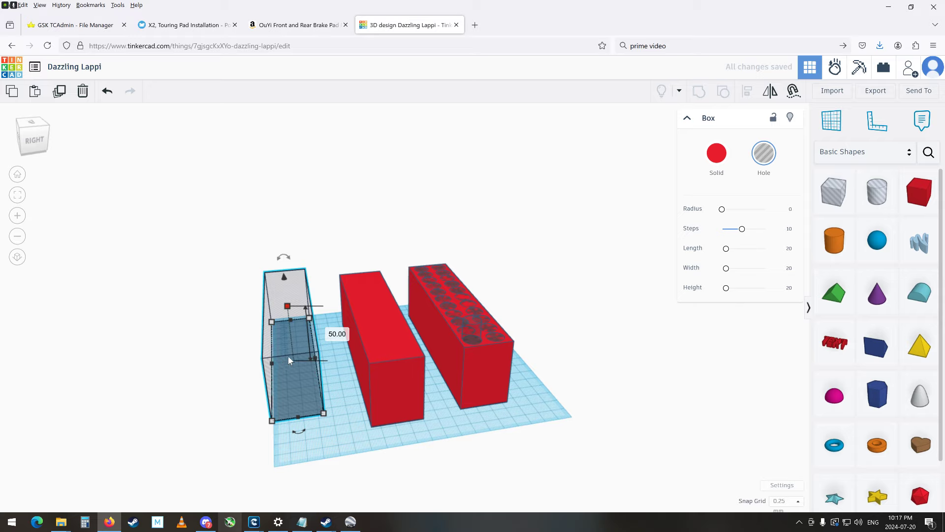
- Position the hole box inside the plain red bar and set the snap grid to 0.1 mm
left_click_drag(288, 356, 395, 359)
scroll(395, 360, "up", 5)
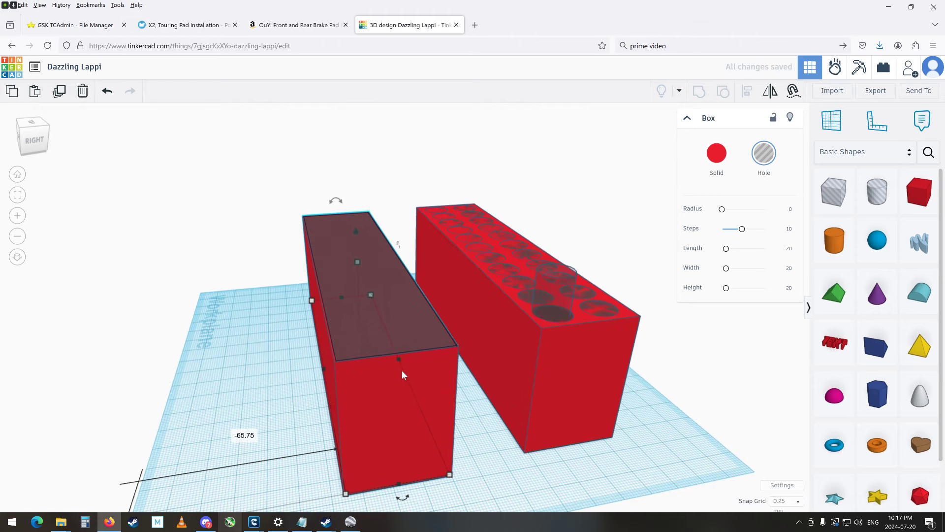
scroll(403, 371, "up", 2)
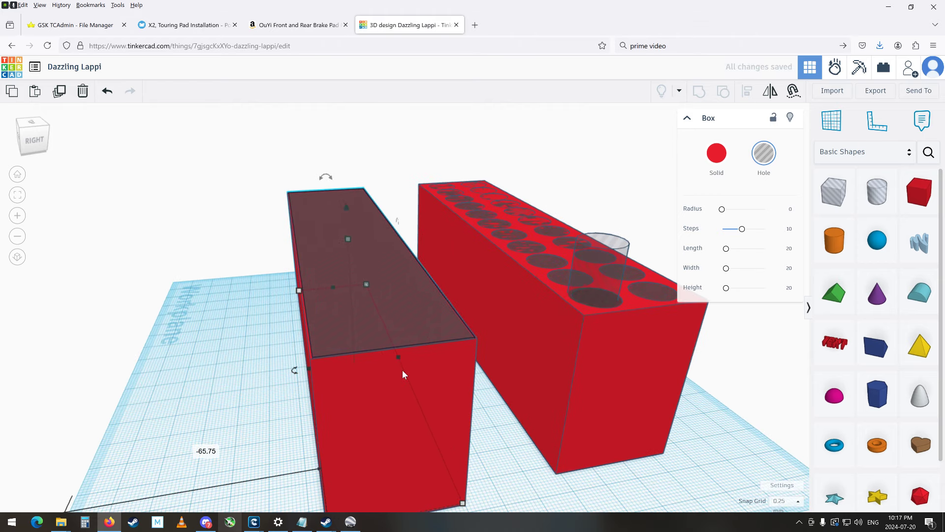
scroll(396, 361, "up", 5)
right_click_drag(415, 386, 397, 394)
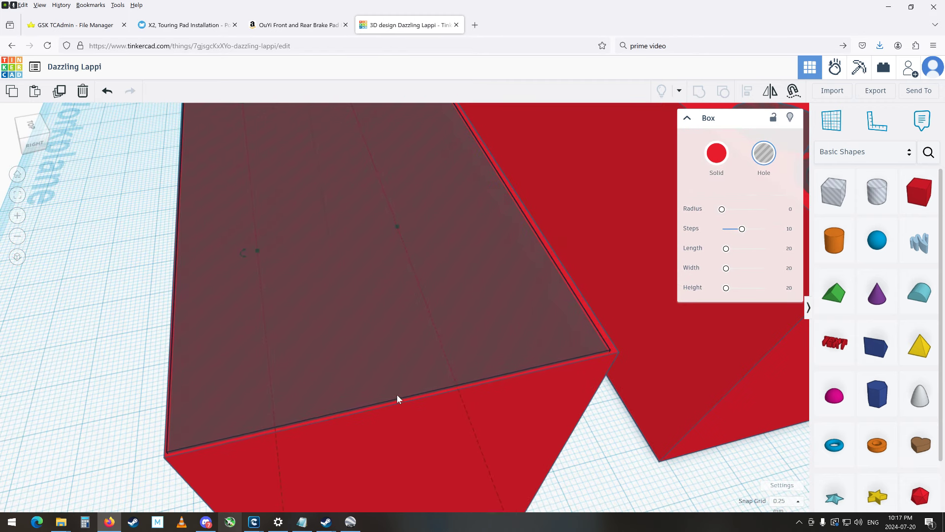
left_click(794, 510)
left_click(786, 400)
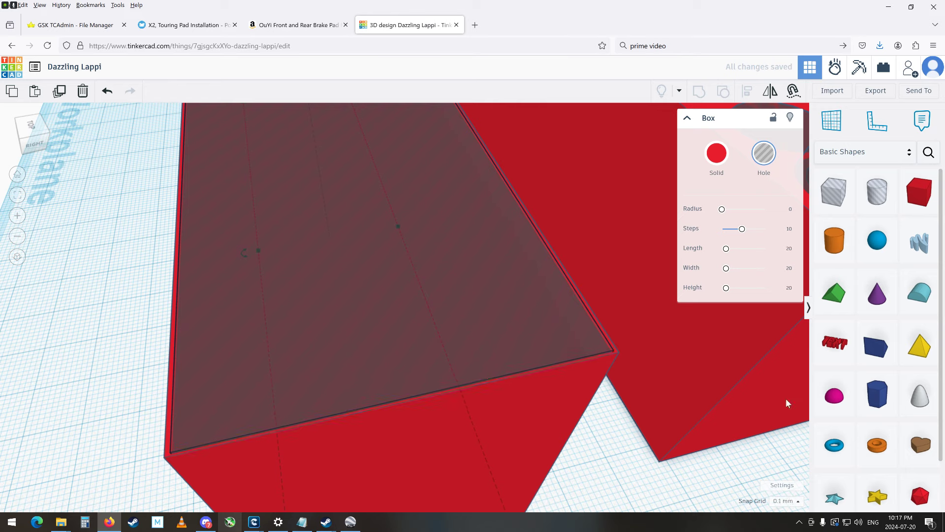
- Examine the hole box's fit inside the plain bar from the opposite end, from within and from underneath
scroll(586, 318, "down", 2)
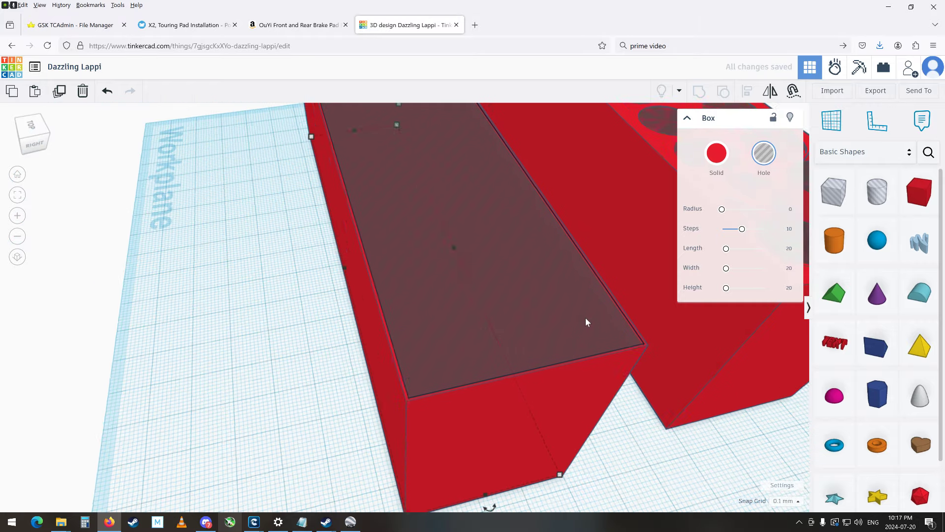
right_click_drag(471, 303, 821, 335)
right_click_drag(463, 383, 572, 353)
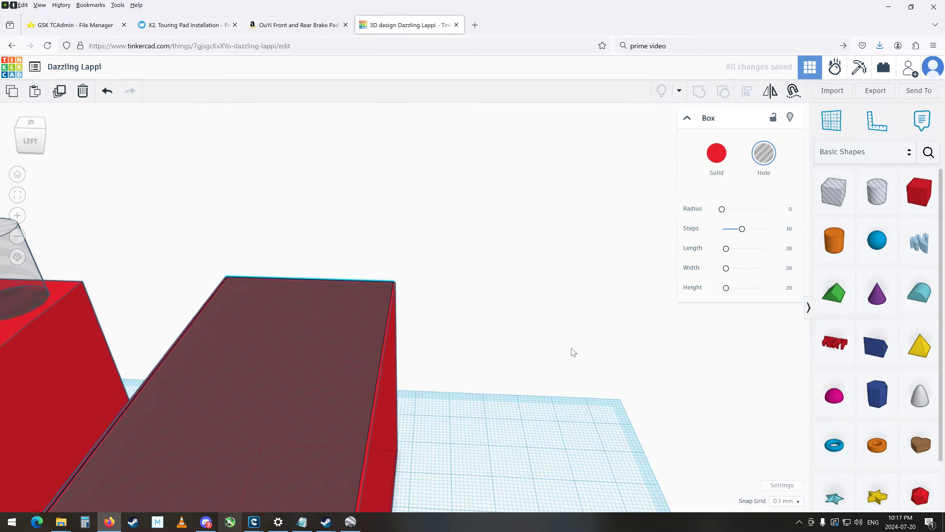
scroll(572, 344, "up", 6)
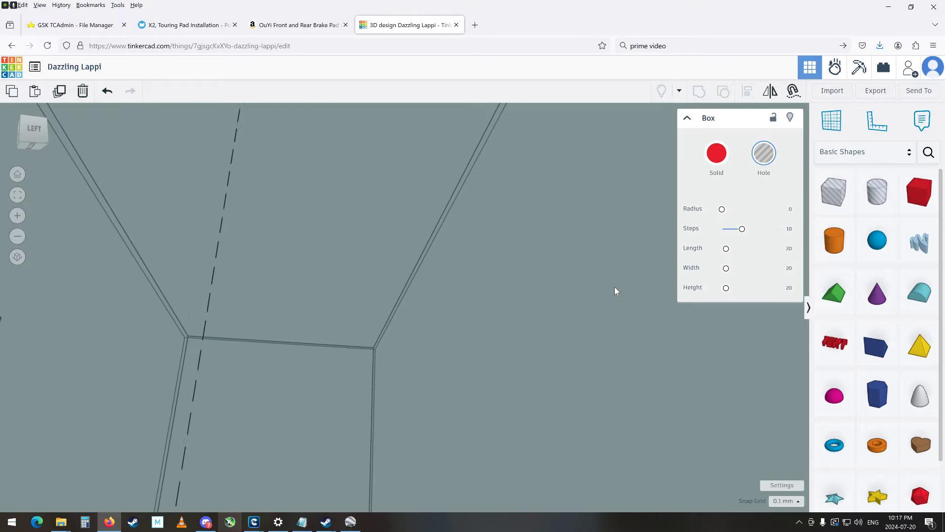
right_click_drag(615, 290, 282, 423)
right_click_drag(166, 448, 184, 430)
right_click_drag(191, 468, 265, 438)
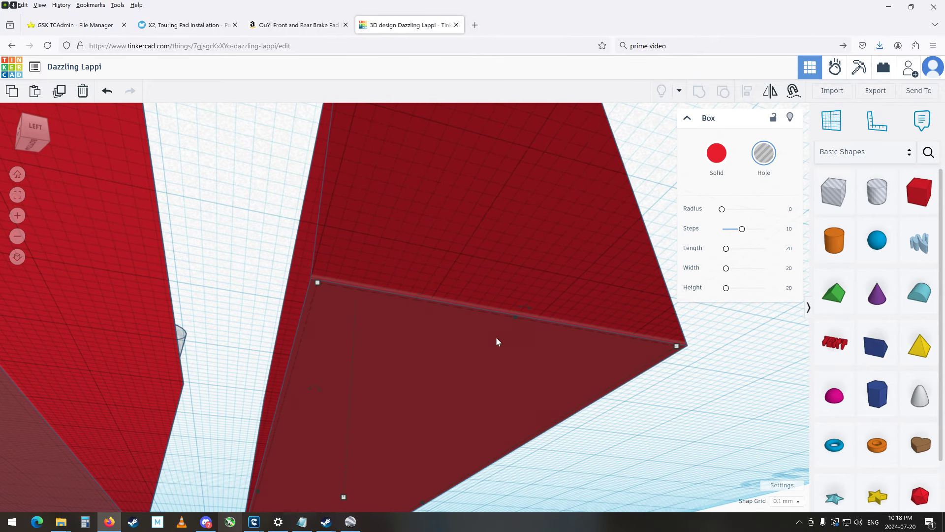
right_click_drag(478, 368, 149, 447)
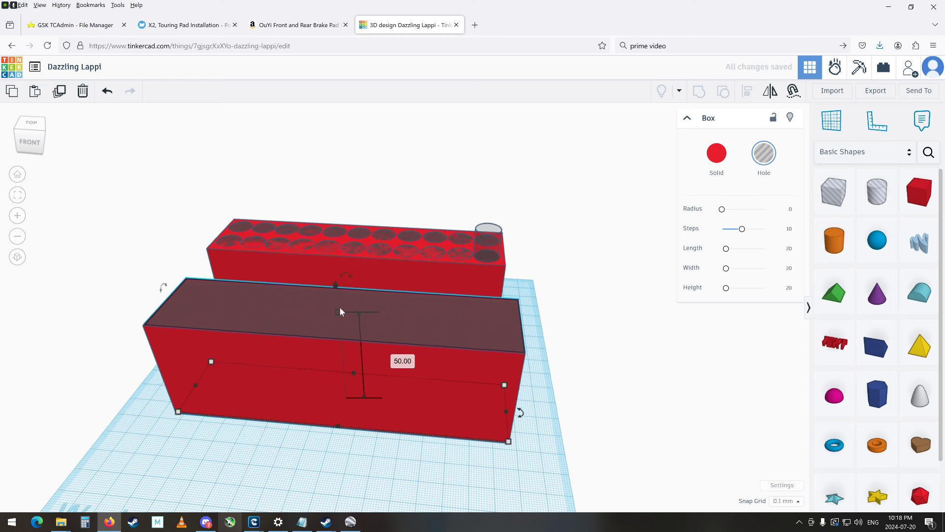
- Raise the hole box inside the plain bar to 1 mm above the workplane
left_click_drag(336, 284, 335, 280)
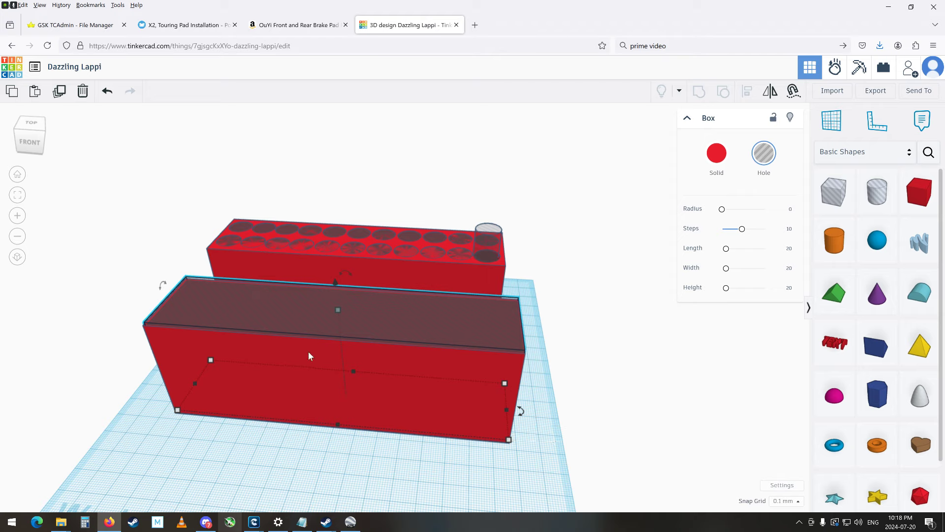
left_click(336, 282)
left_click(563, 438)
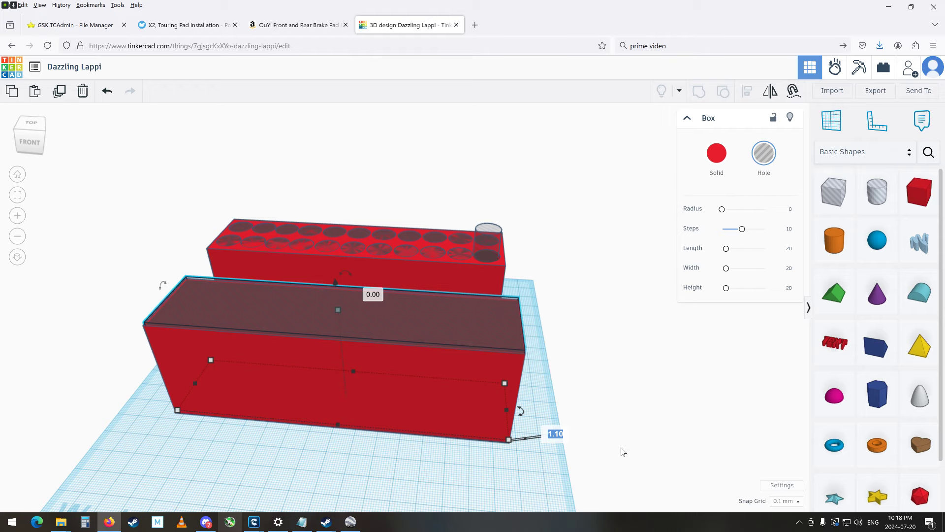
type("1")
key("Return")
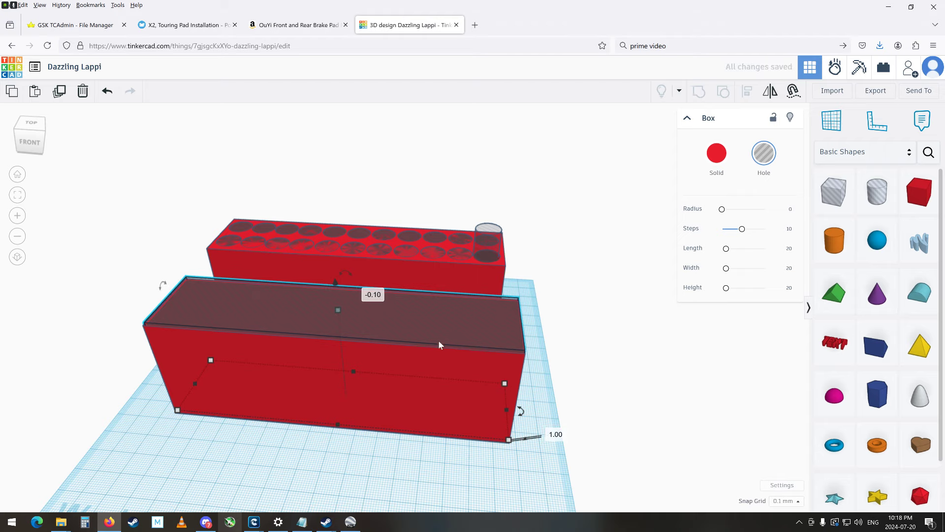
- Examine the gap between the raised hole box and the plain bar's base and lower corners
right_click_drag(358, 320, 658, 246)
scroll(658, 248, "up", 4)
scroll(638, 263, "down", 3)
right_click_drag(616, 285, 613, 333)
scroll(613, 330, "up", 3)
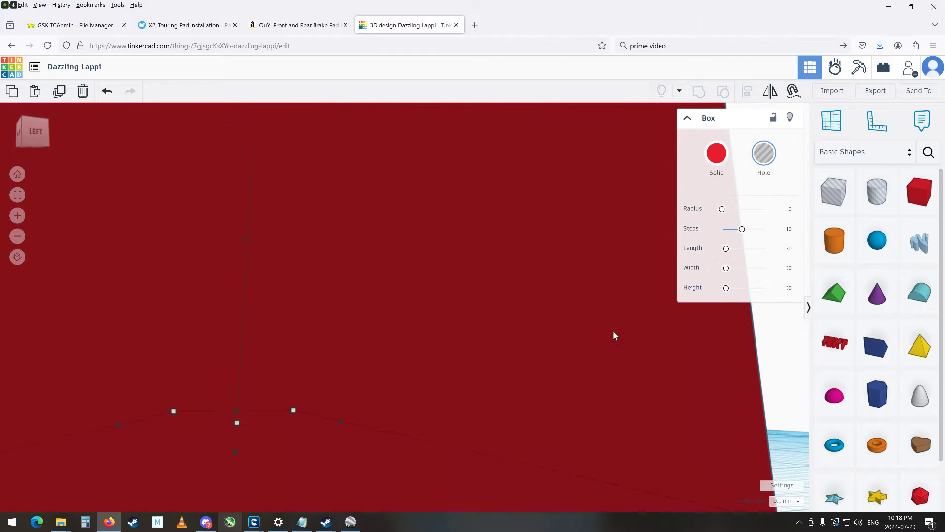
right_click_drag(604, 374, 323, 403)
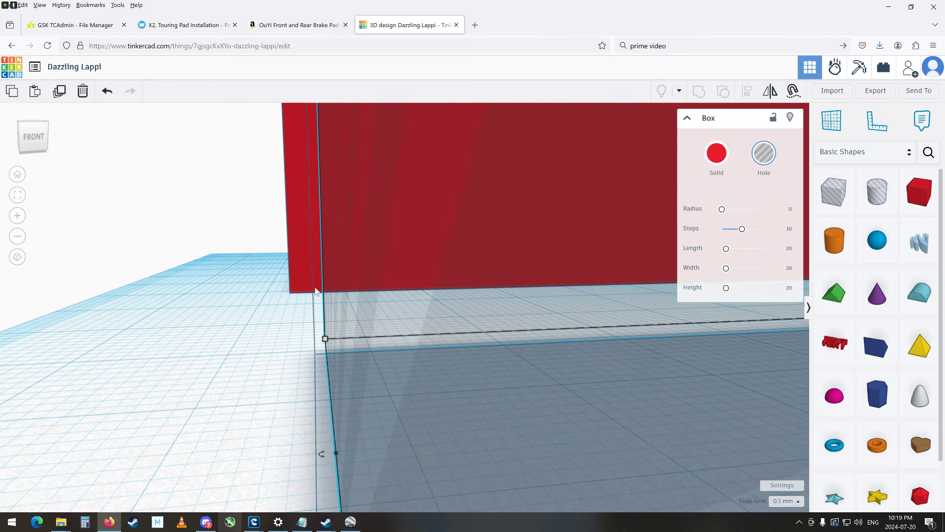
right_click_drag(355, 312, 396, 292)
scroll(351, 325, "down", 3)
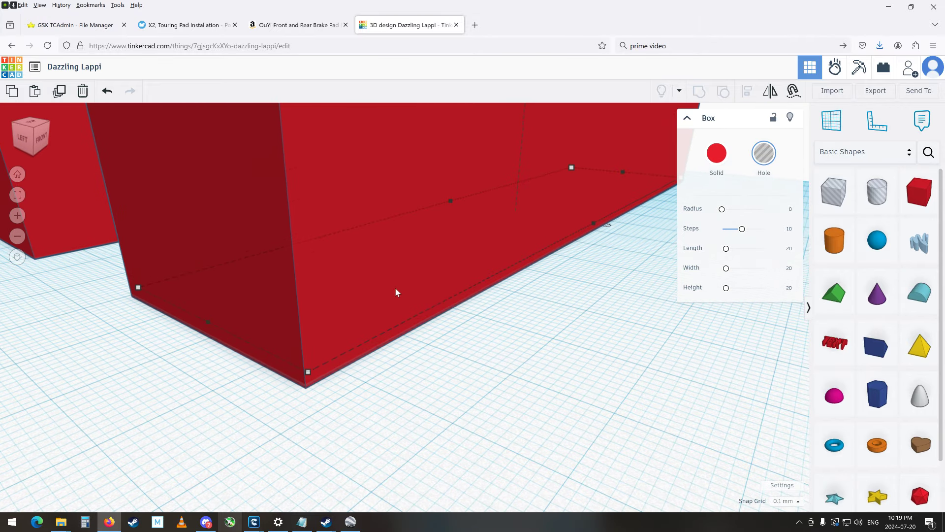
- Delete the loose hole cylinder at the far end of the bar with the paired holes
scroll(397, 292, "down", 3)
right_click_drag(443, 251, 467, 160)
right_click_drag(592, 256, 577, 218)
right_click_drag(490, 329, 496, 390)
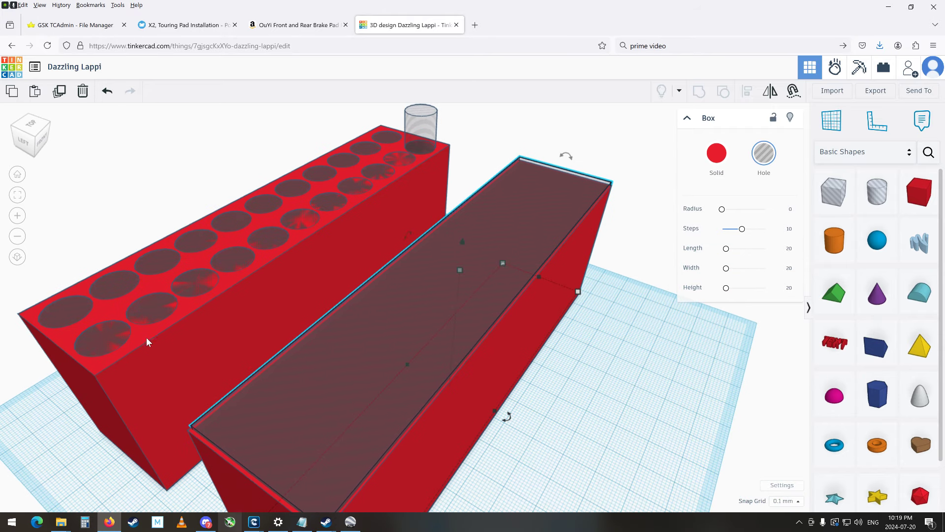
left_click(422, 132)
left_click_drag(429, 126, 722, 306)
key("Delete")
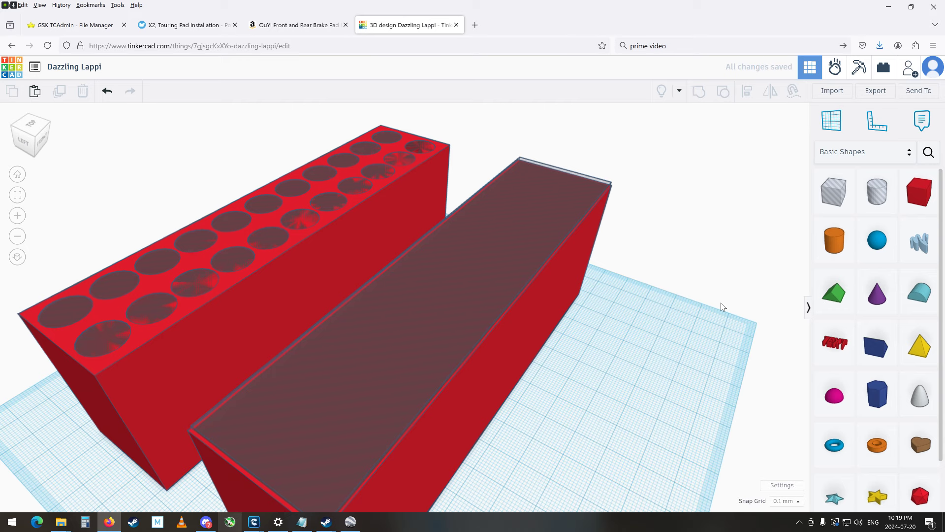
- Place a red Text shape on the workplane in front of the plain bar
right_click_drag(704, 290, 649, 256)
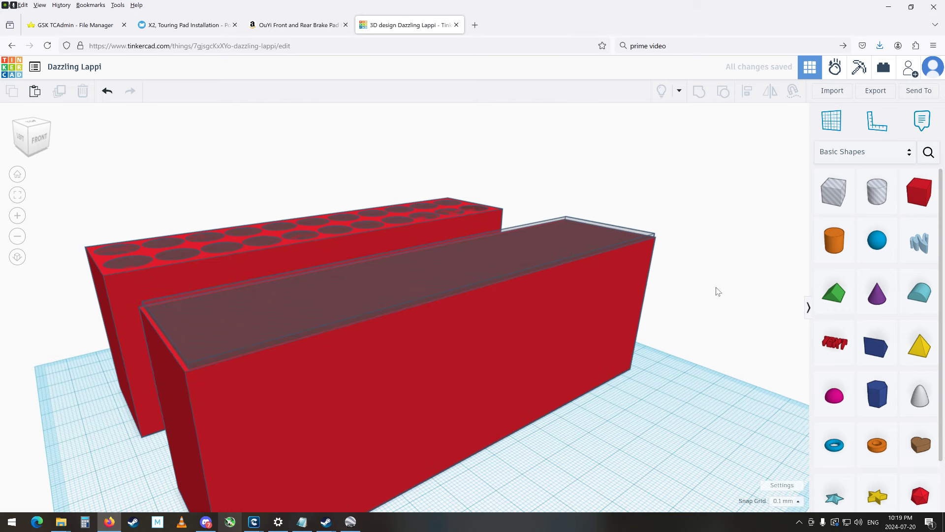
left_click_drag(834, 342, 643, 472)
right_click_drag(668, 435, 546, 406)
scroll(551, 413, "down", 3)
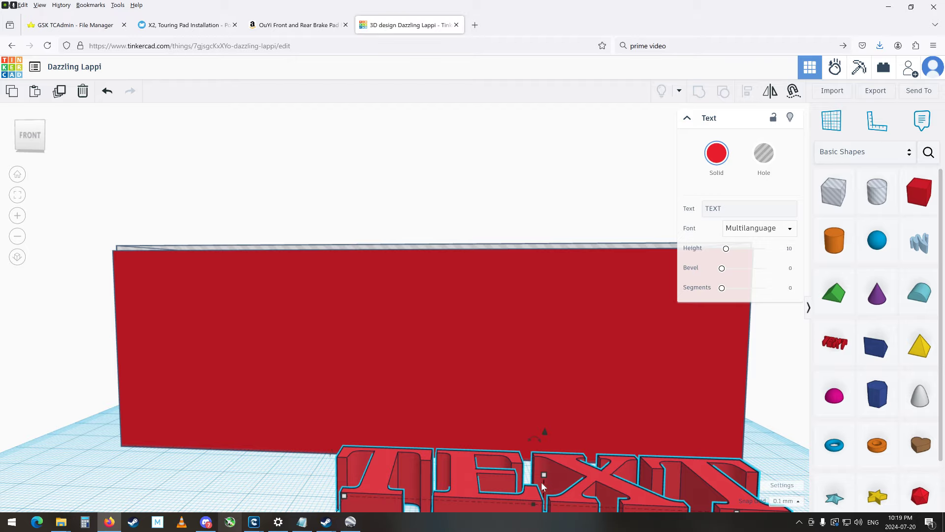
scroll(542, 481, "down", 2)
right_click_drag(582, 509, 522, 448)
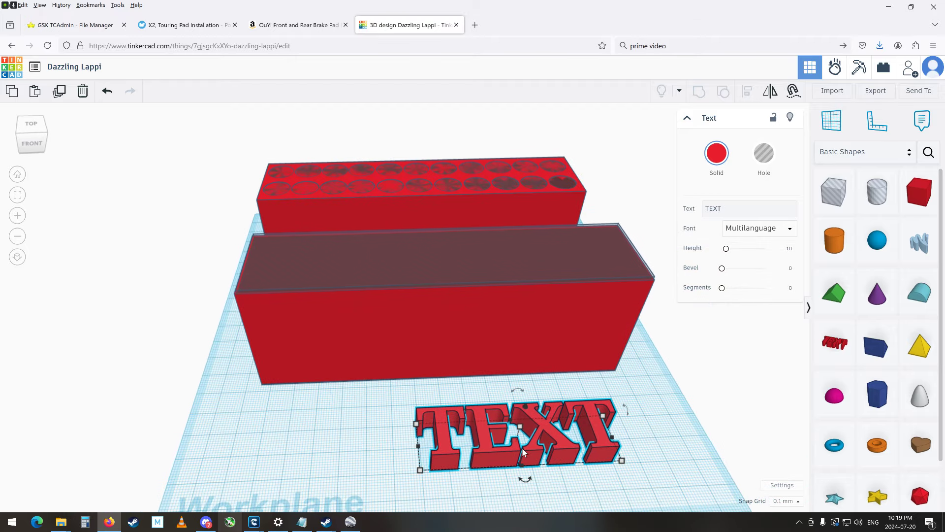
- Try to change the text shape's wording to .22-250 and raise it by about 0.9 mm, undoing the changes
left_click(715, 208)
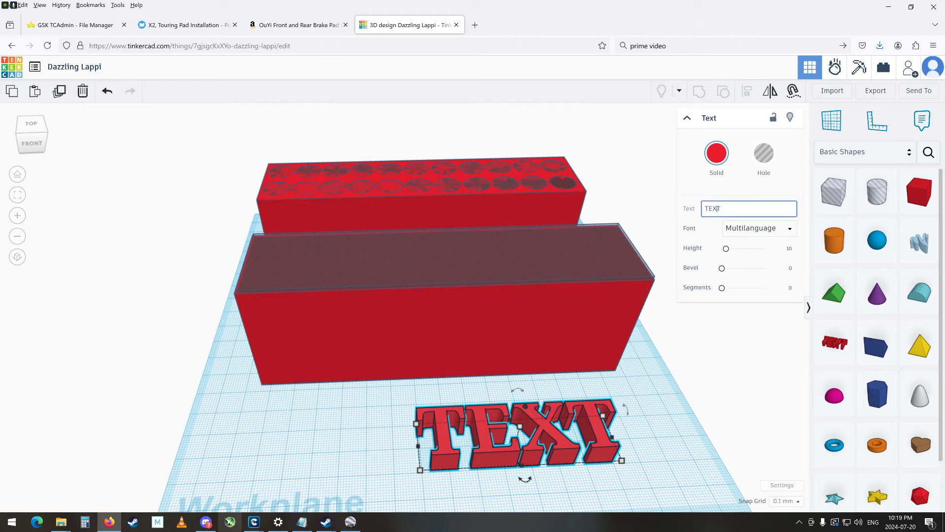
key("BackSpace")
key("BackSpace")
key("BackSpace")
key("BackSpace")
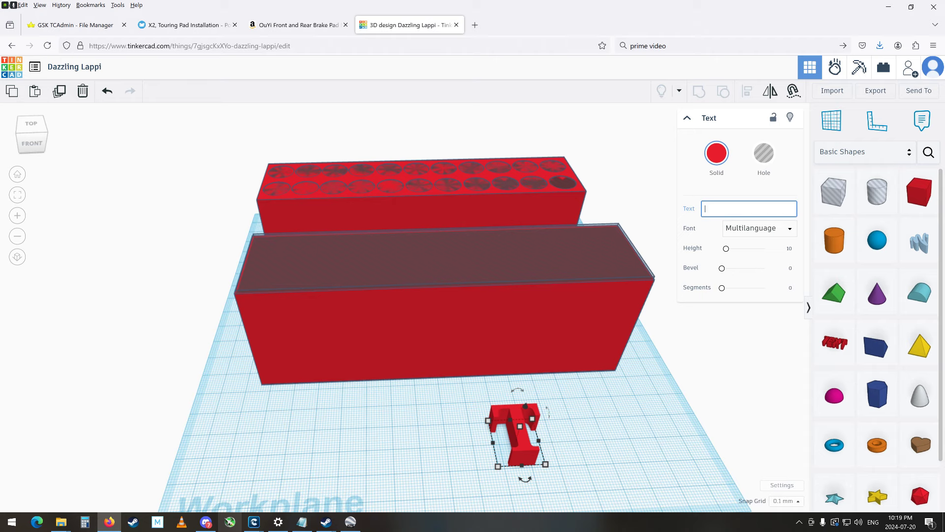
type(".22")
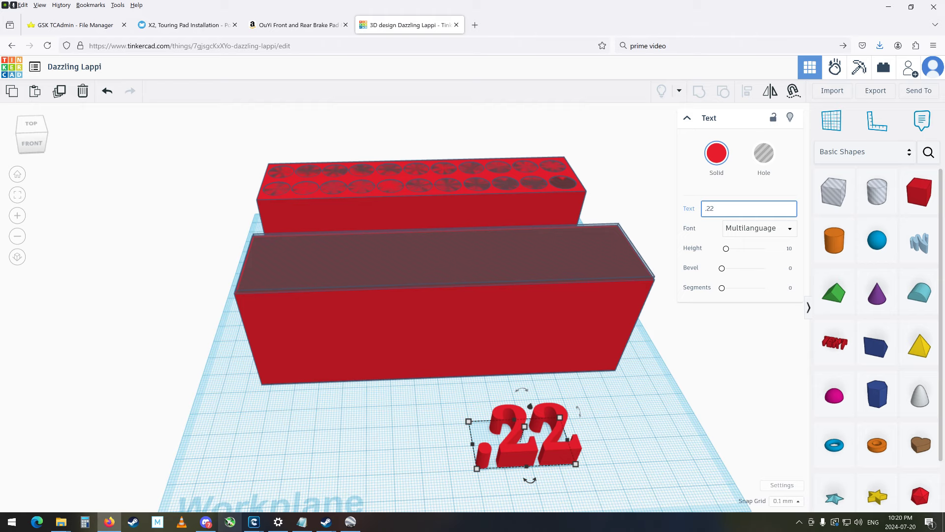
type("-5")
type("250")
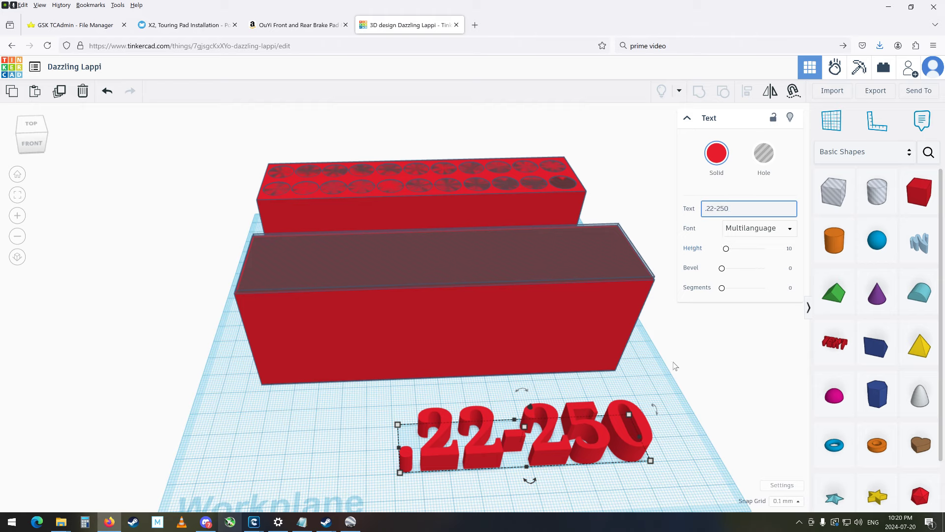
mouse_move(531, 407)
left_mouse_down()
mouse_move(527, 417)
mouse_move(528, 406)
left_mouse_up()
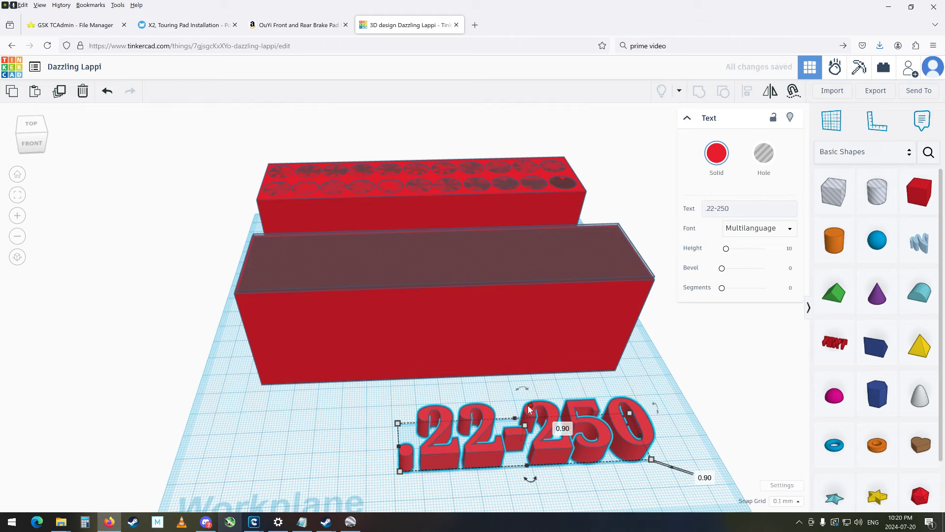
key("ctrl+z")
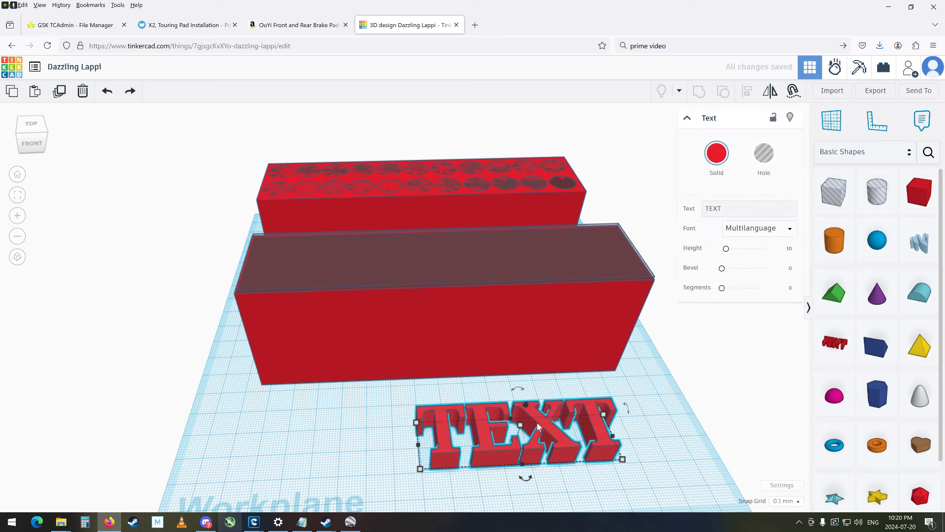
- Replace the wording of the text shape with .22
left_click_drag(726, 209, 694, 211)
left_click(709, 211)
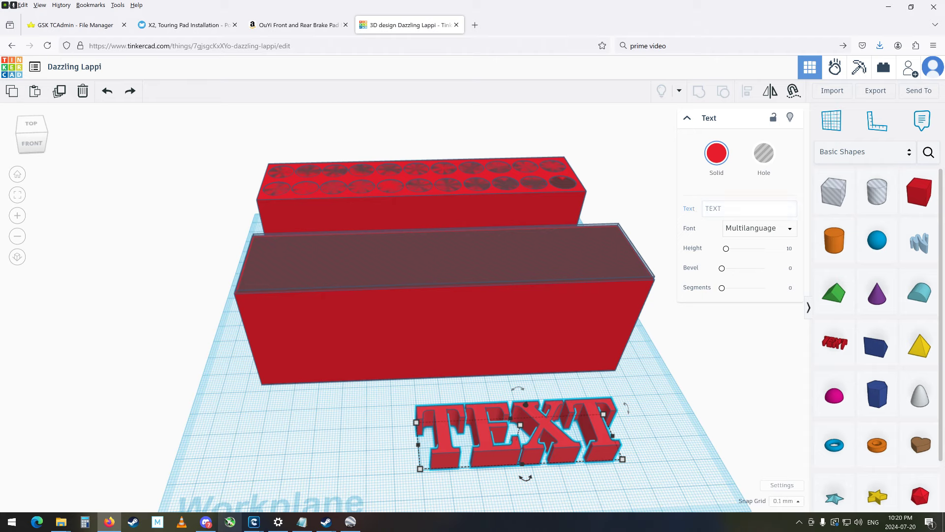
key("ctrl+a")
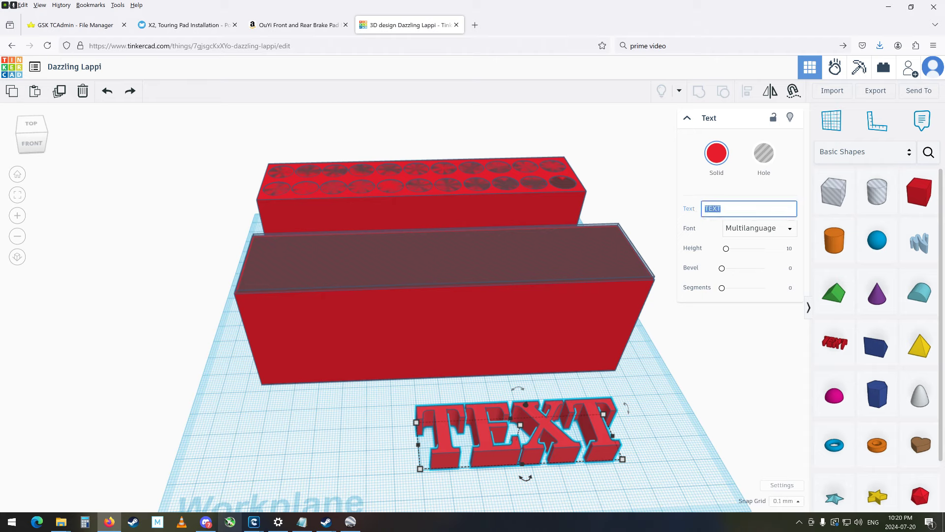
type(".22")
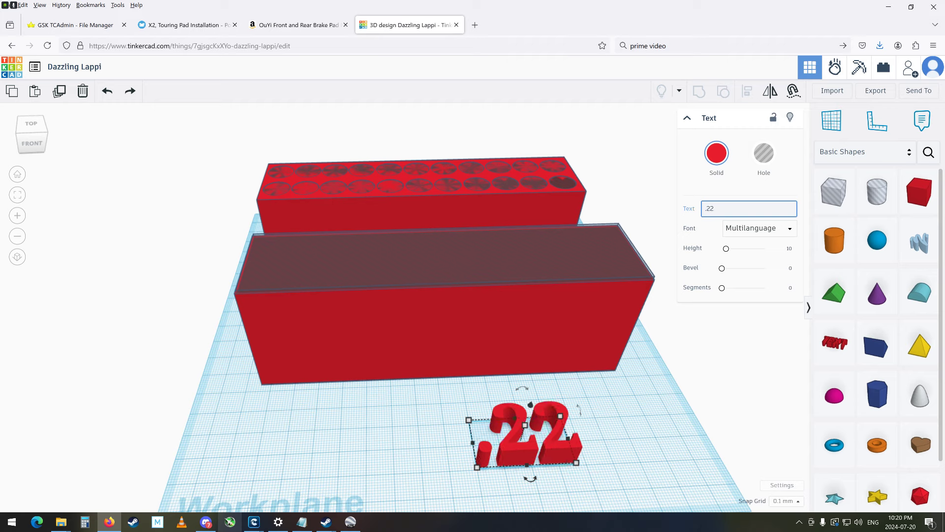
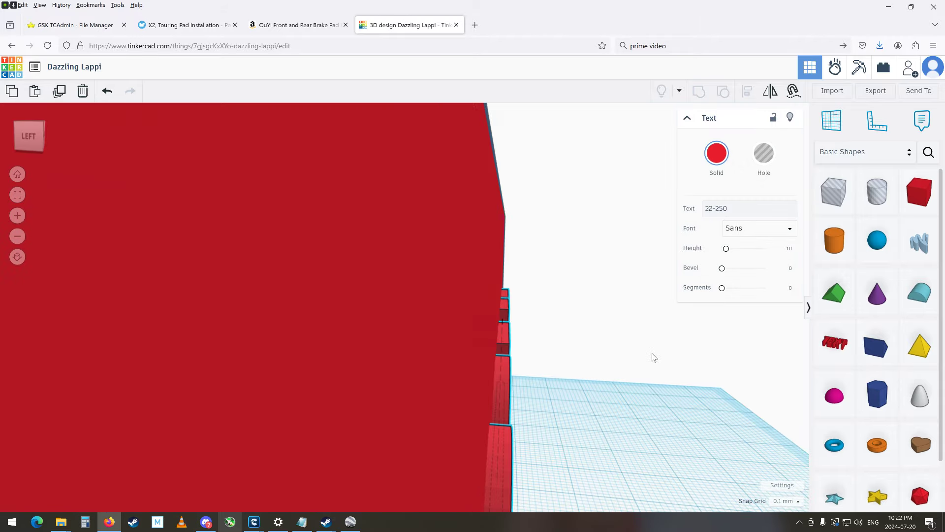
- Lower the 22-250 lettering on the plain bar's long face to 13.4 mm above the workplane
right_click_drag(552, 359, 329, 373)
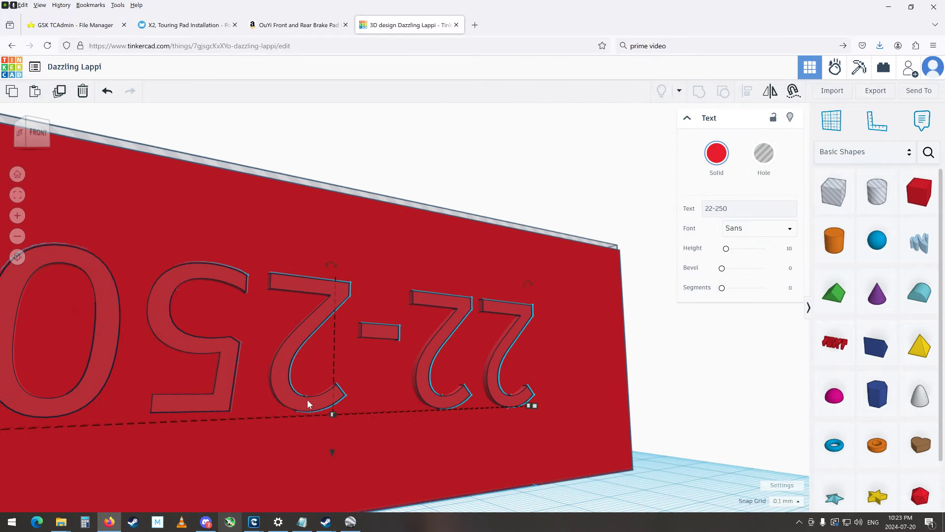
left_click_drag(332, 450, 338, 454)
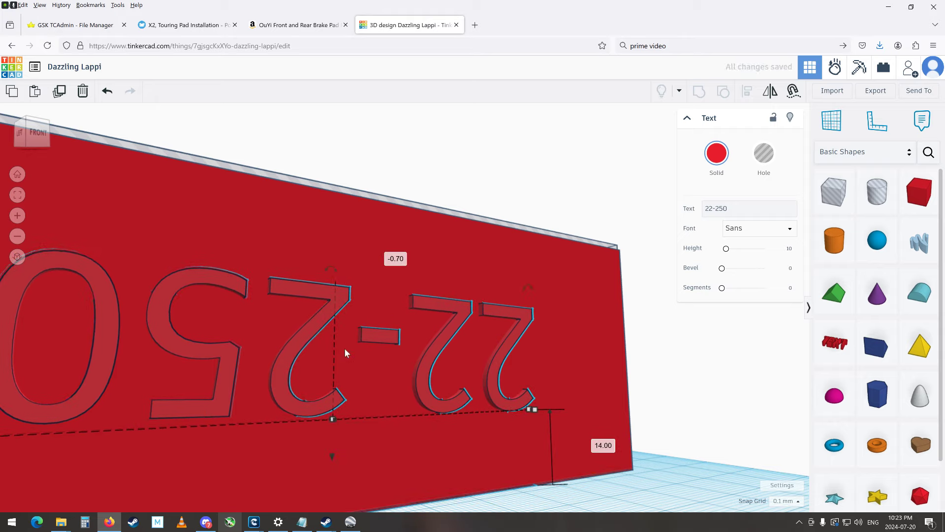
scroll(343, 352, "down", 5)
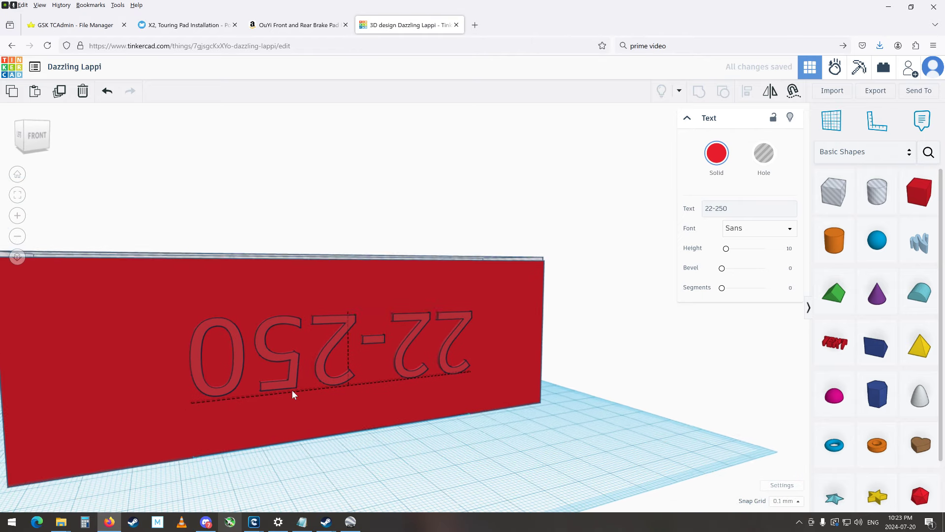
right_click_drag(293, 388, 299, 379)
left_click_drag(353, 265, 354, 273)
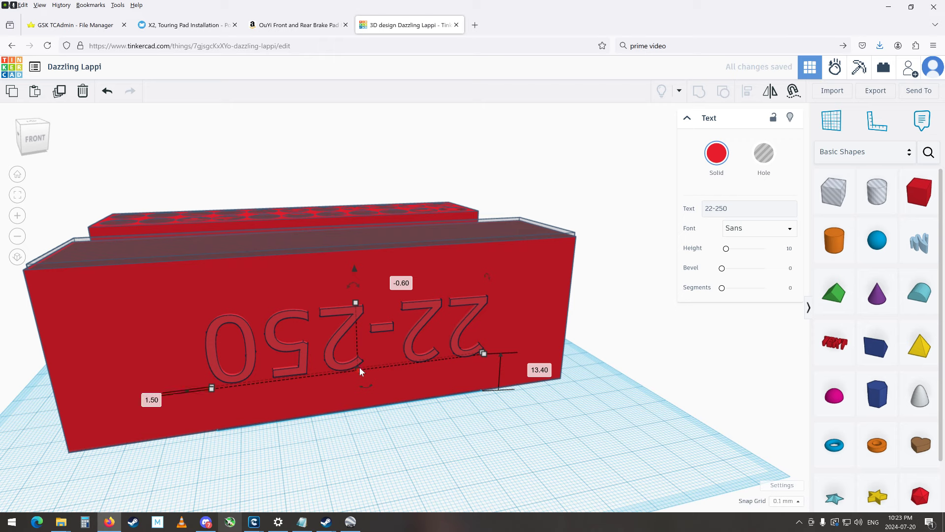
- Set the lettering's thickness to 1.5 mm and reduce its height to about 19.6 mm
left_click_drag(364, 368, 333, 382)
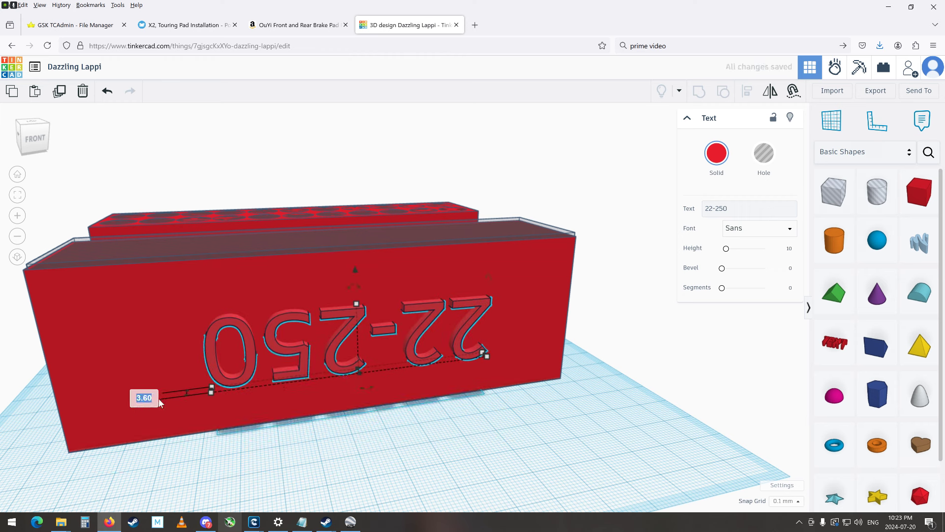
type("1.5")
key("Return")
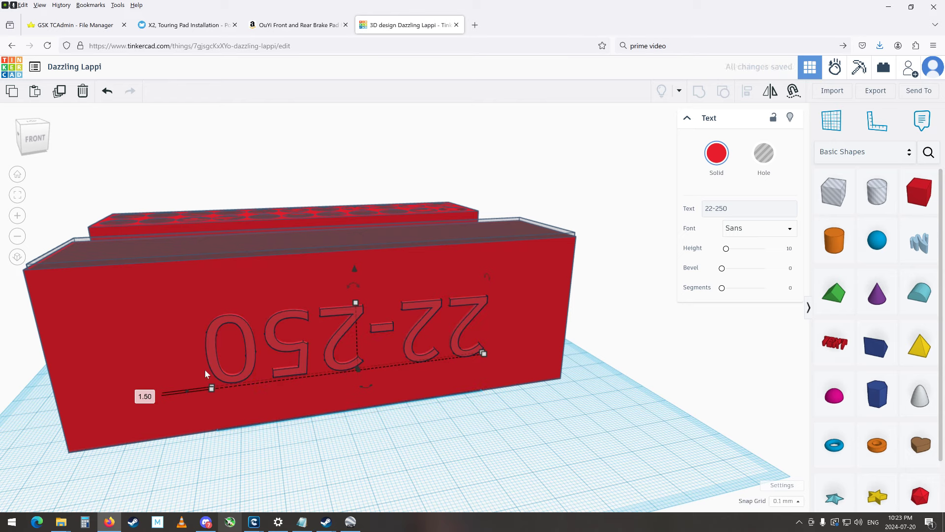
left_click_drag(351, 305, 364, 306)
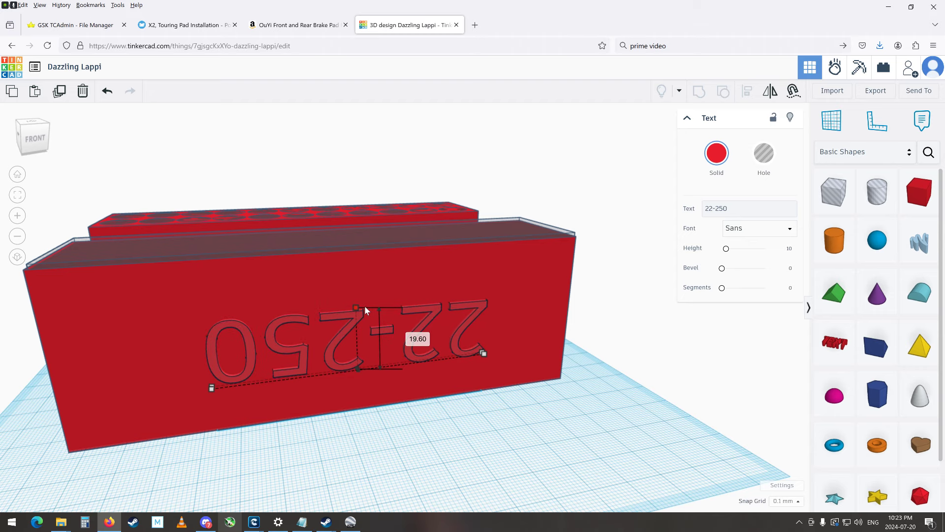
mouse_move(357, 291)
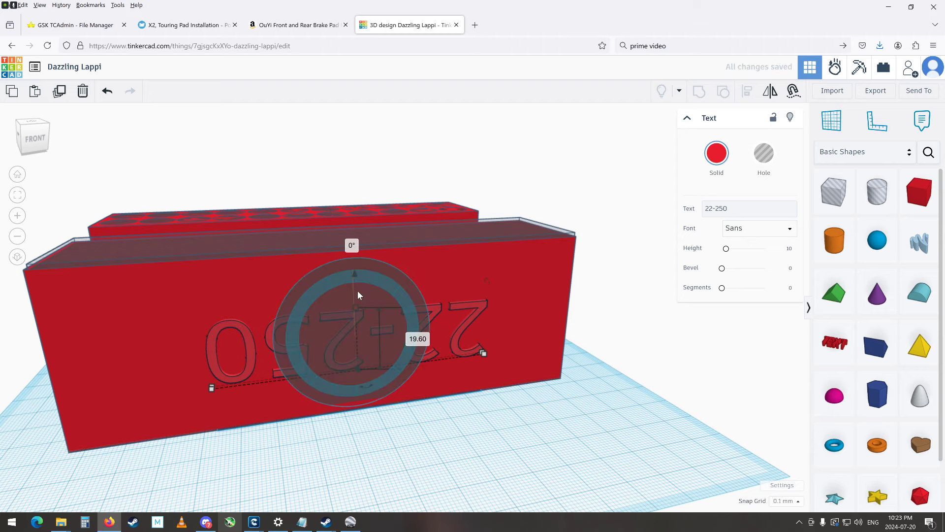
- Try to resize the lettering on the bar's face from its lower corner, undoing the change
right_click_drag(448, 350, 703, 335)
scroll(321, 370, "up", 5)
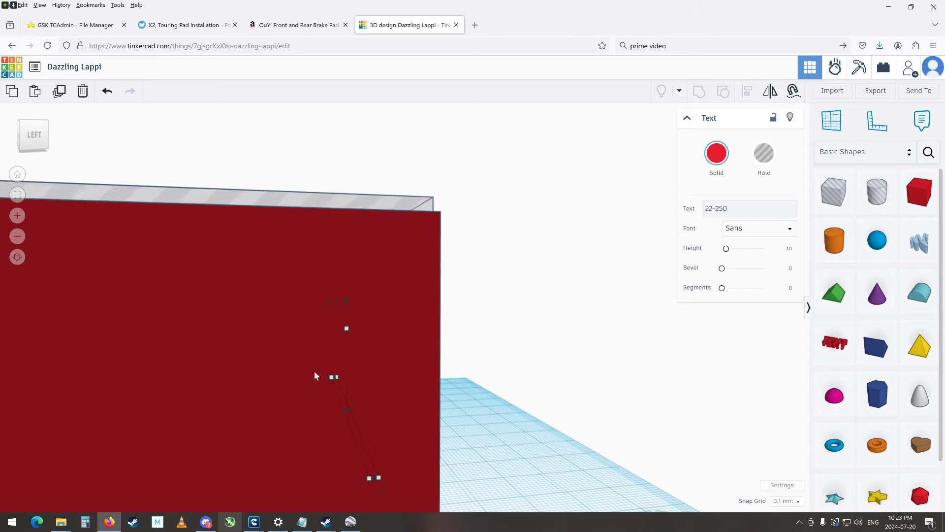
right_click_drag(330, 374, 300, 383)
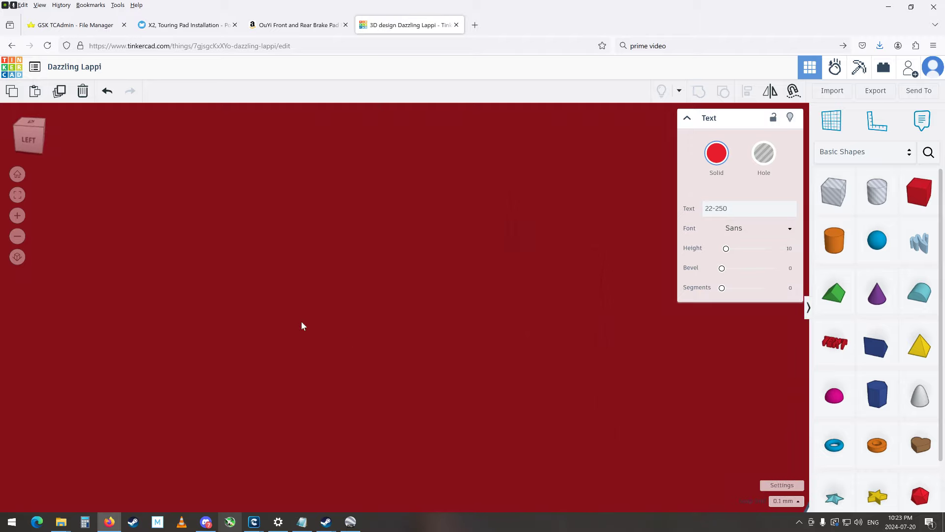
right_click_drag(359, 276, 277, 288)
right_click_drag(304, 413, 340, 449)
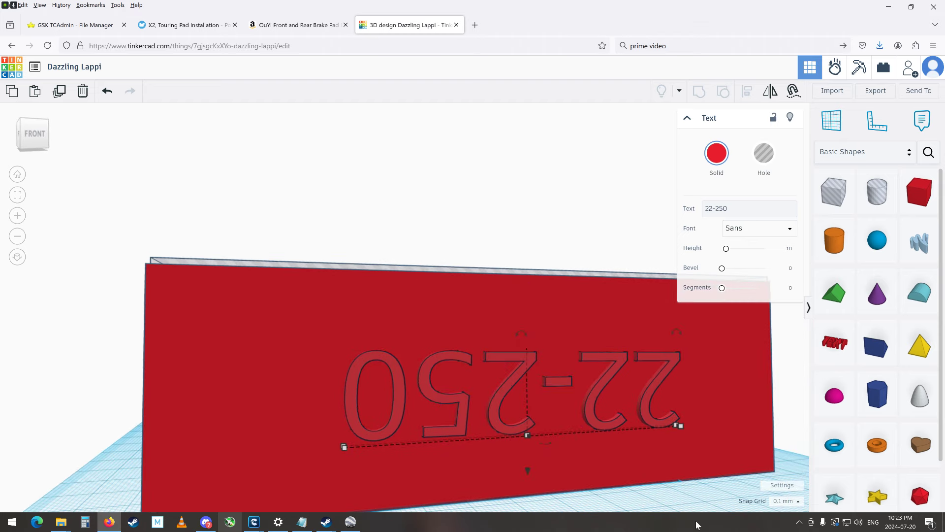
left_click_drag(682, 430, 726, 454)
key("ctrl+z")
key("ctrl+a")
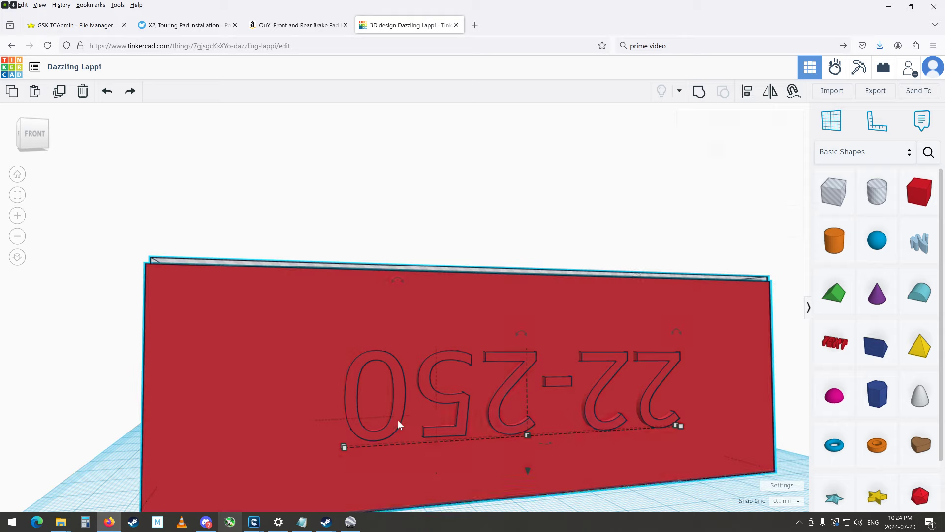
left_click(611, 176)
- Make a copy of the 22-250 lettering and move it onto the open workplane in front of the bar
left_click(466, 400)
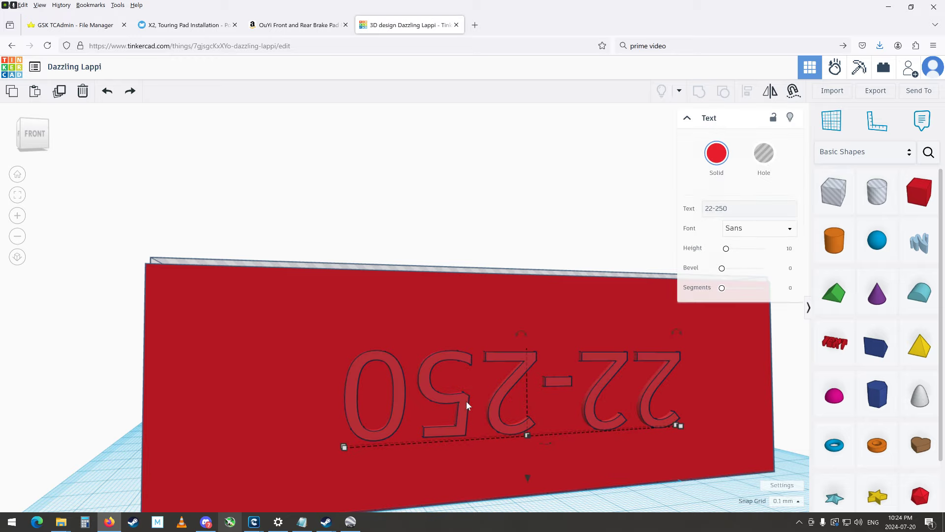
key("ctrl+v")
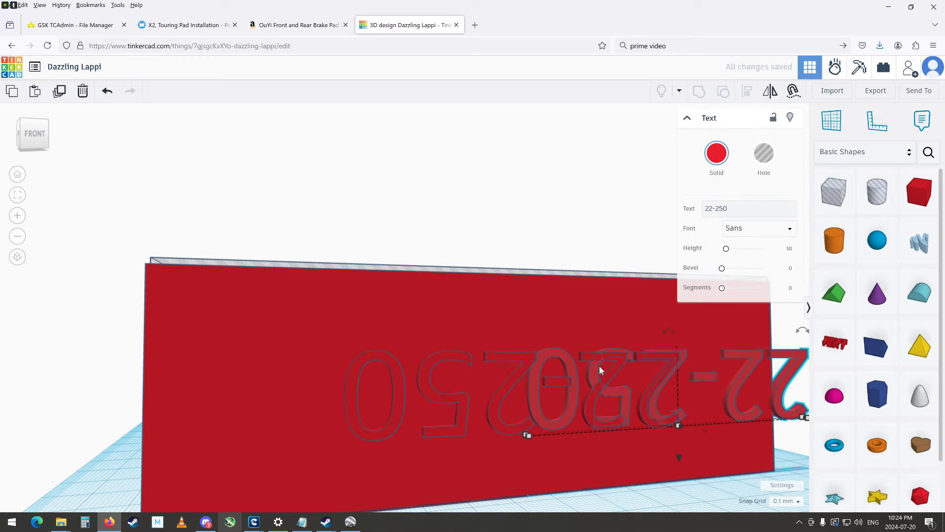
left_click_drag(744, 412, 702, 486)
right_click_drag(702, 486, 542, 404)
- Examine how far the original lettering protrudes from the bar's face, looking from the end of the bar
left_click(502, 367)
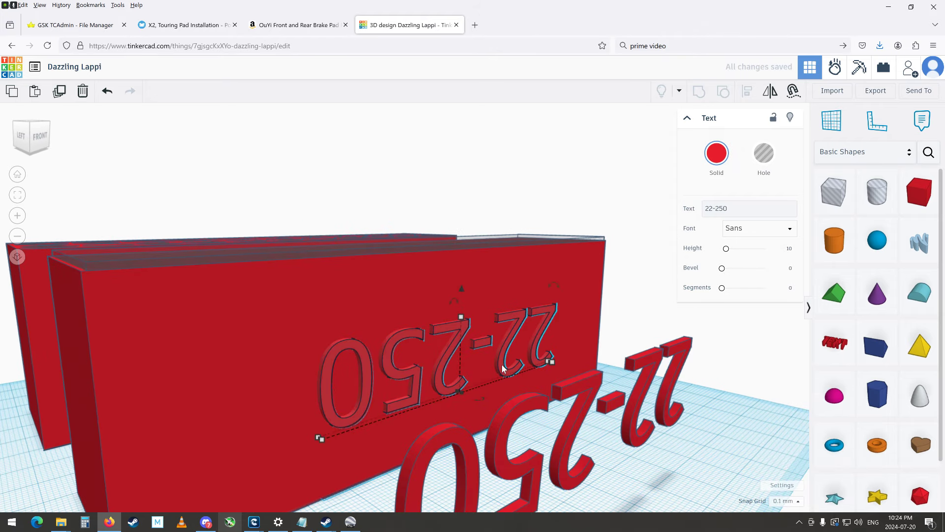
left_click_drag(503, 367, 504, 369)
right_click_drag(502, 368, 494, 400)
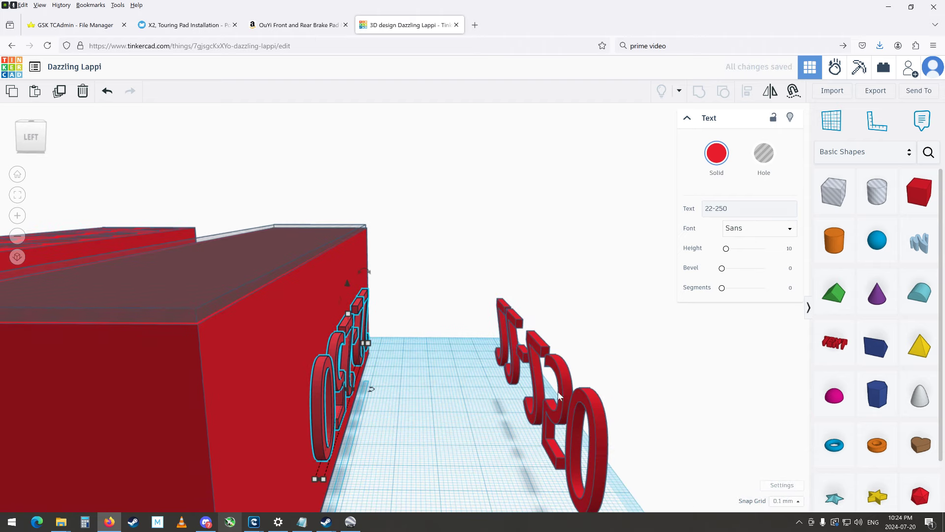
right_click_drag(474, 394, 303, 418)
scroll(301, 418, "up", 5)
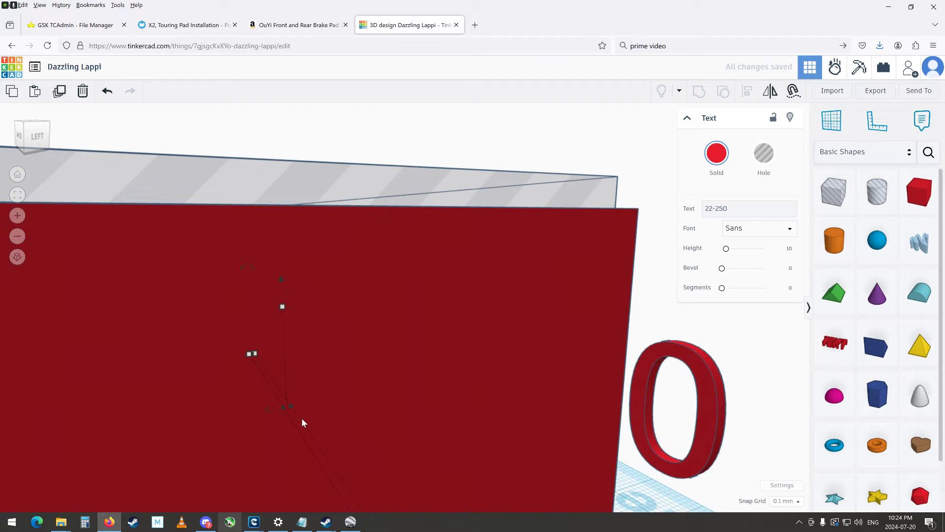
scroll(299, 415, "up", 3)
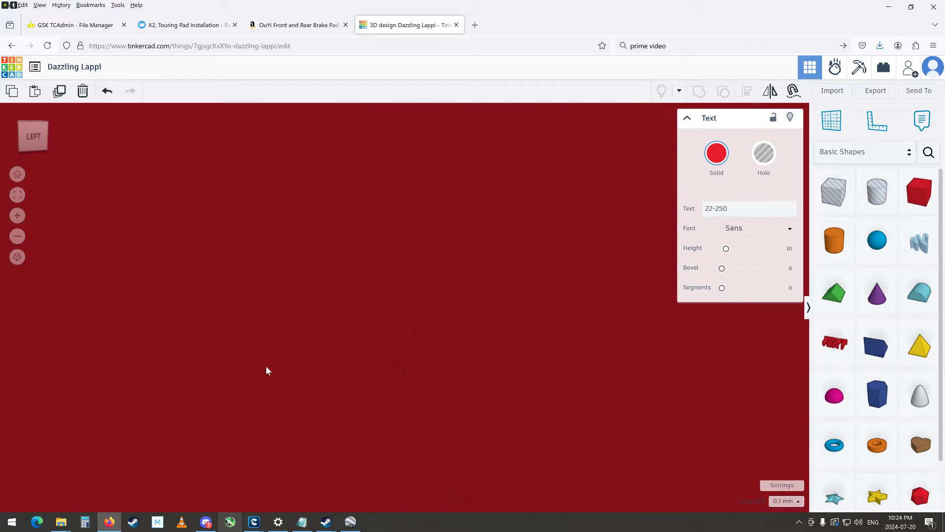
scroll(366, 356, "down", 5)
right_click_drag(380, 355, 329, 355)
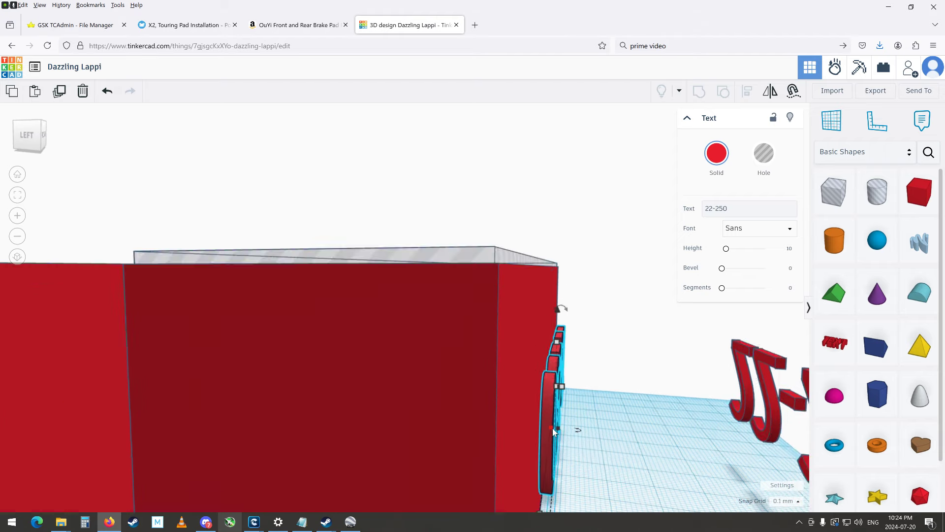
scroll(554, 430, "up", 5)
mouse_move(543, 382)
right_mouse_down()
mouse_move(602, 357)
mouse_move(565, 371)
mouse_move(548, 364)
right_mouse_up()
left_click(602, 357)
left_click(571, 368)
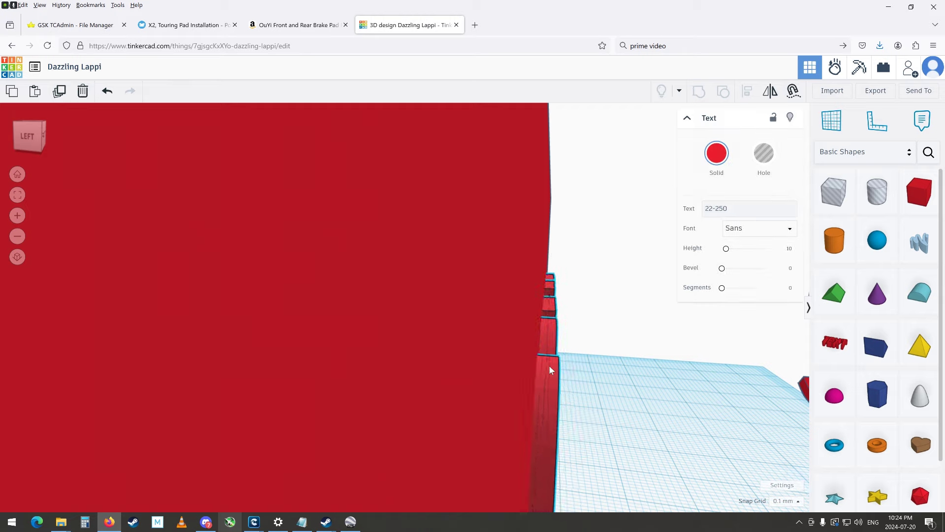
- Select the copied 22-250 lettering standing on the workplane in front of the bar
right_click_drag(615, 360, 482, 348)
scroll(482, 346, "down", 5)
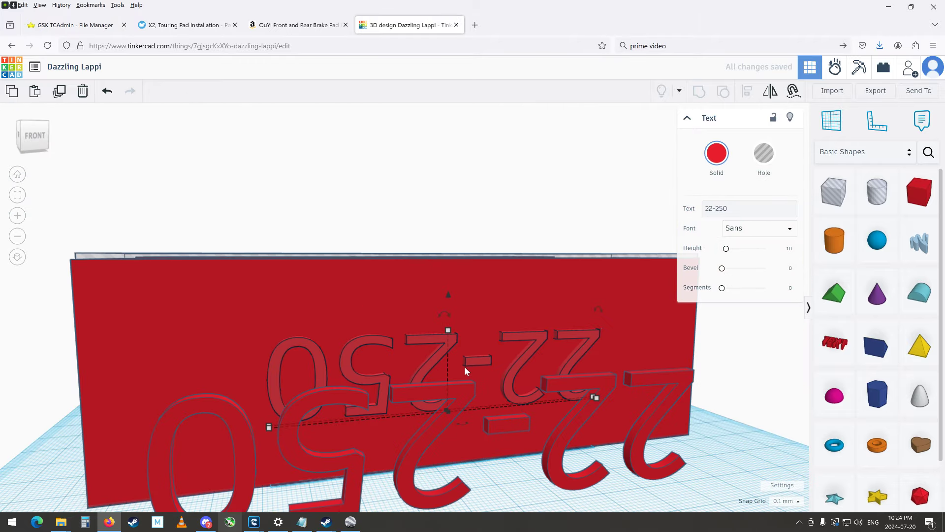
right_click_drag(472, 425, 682, 529)
right_click_drag(350, 4, 325, 1)
right_click_drag(495, 251, 409, 342)
left_click(605, 406)
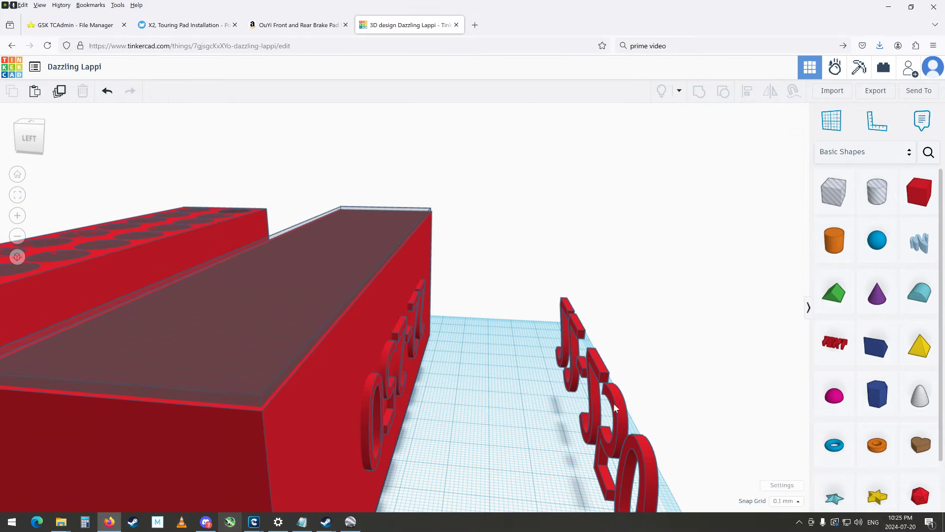
right_click_drag(642, 354, 451, 382)
left_click(512, 447)
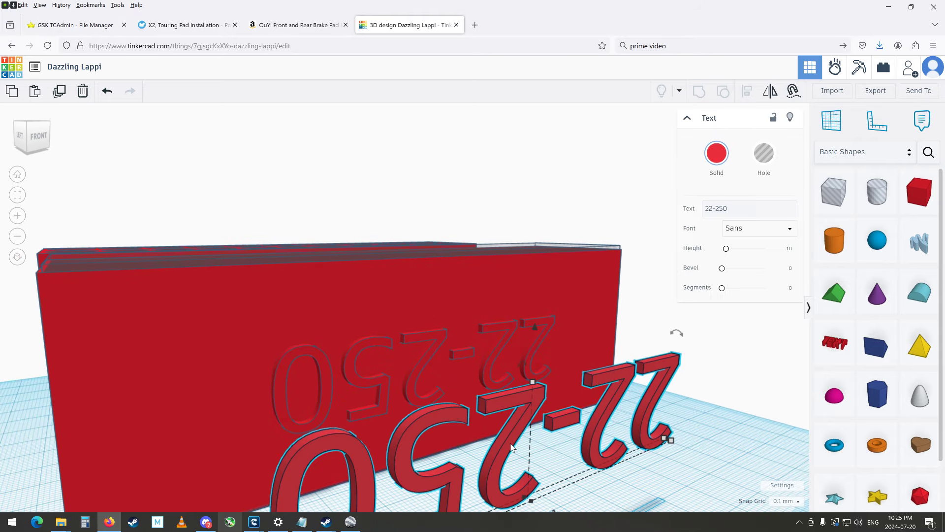
- Try to rotate the copied lettering upside down about its long axis, and undo the rotation
right_click_drag(516, 325, 492, 335)
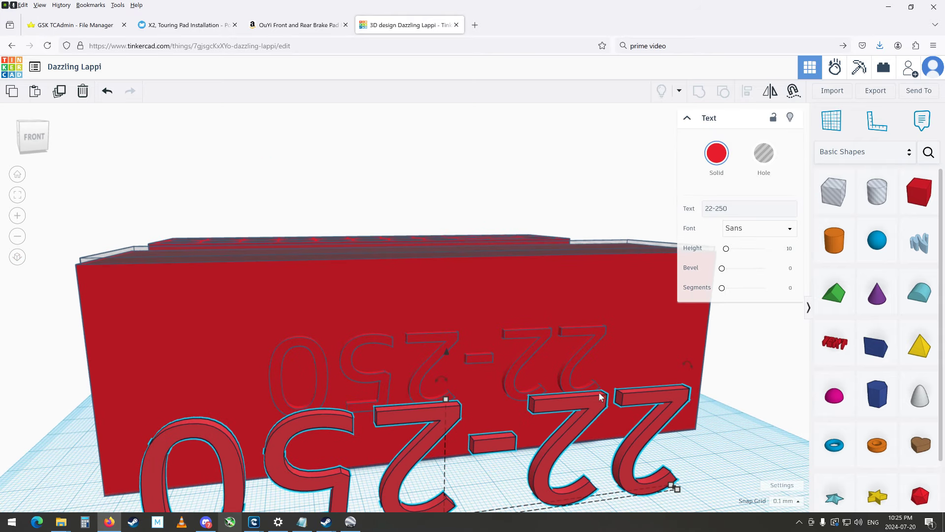
scroll(548, 404, "down", 3)
mouse_move(654, 372)
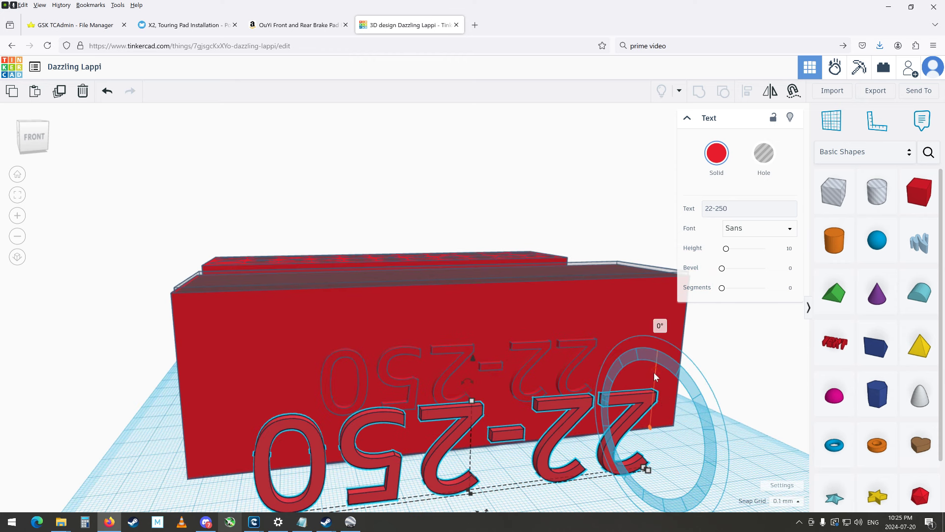
left_click_drag(659, 371, 643, 513)
right_click_drag(612, 496, 717, 491)
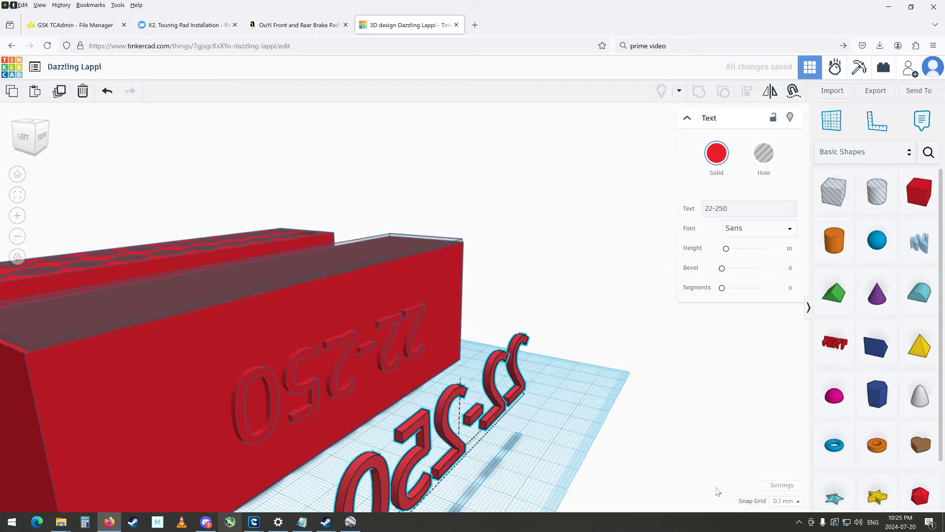
key("ctrl+z")
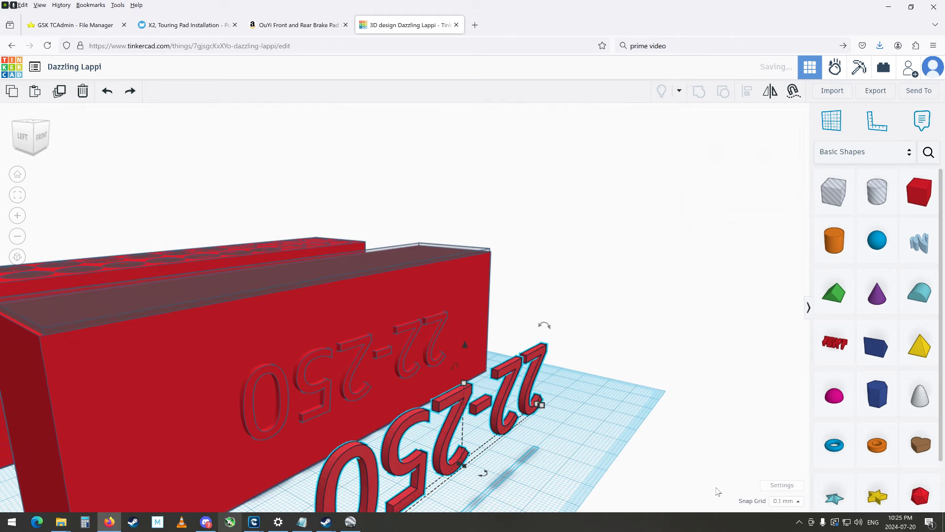
- Rotate the copied lettering half a turn about its vertical axis
right_click_drag(676, 374, 544, 410)
right_click_drag(286, 426, 477, 489)
left_click_drag(485, 479, 415, 362)
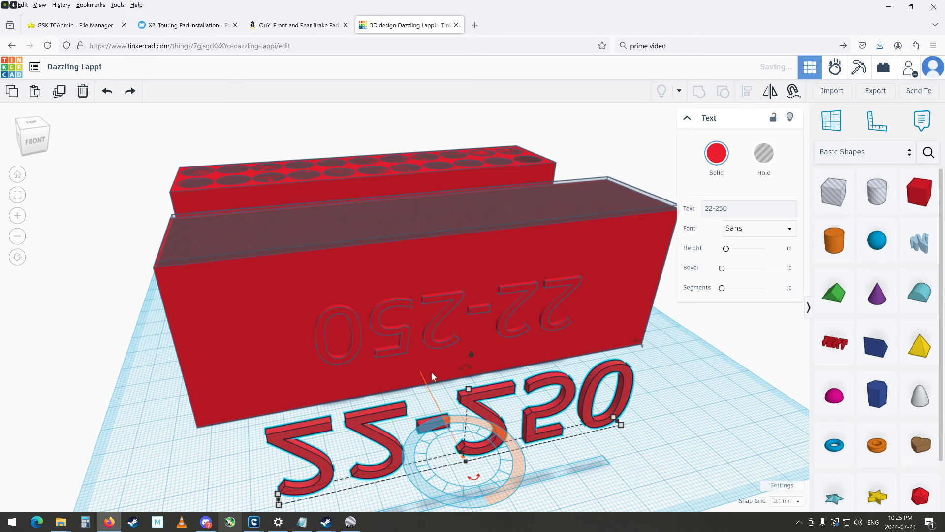
right_click_drag(540, 441, 461, 436)
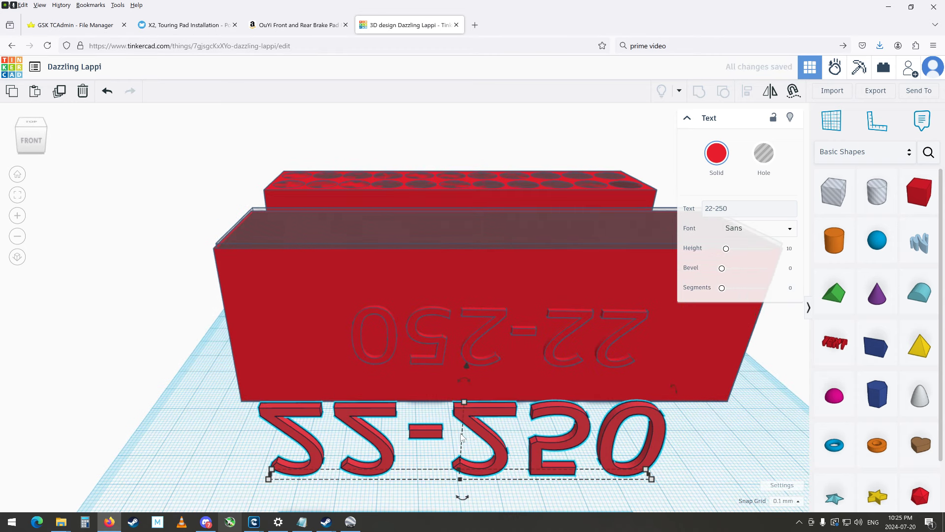
- Nudge the turned lettering toward the bar's front face in 0.1 mm increments
left_click_drag(462, 383, 460, 381)
left_click_drag(371, 429, 383, 383)
right_click_drag(384, 383, 583, 408)
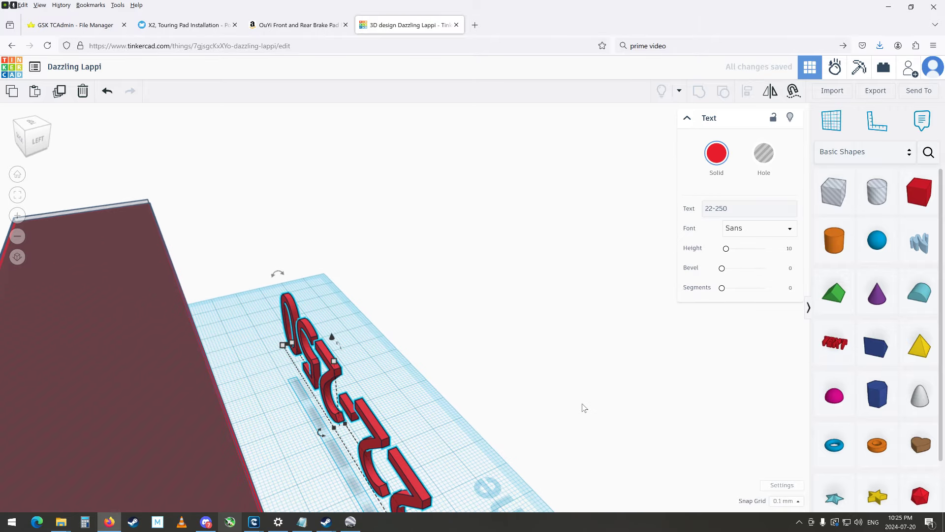
right_click_drag(461, 359, 380, 359)
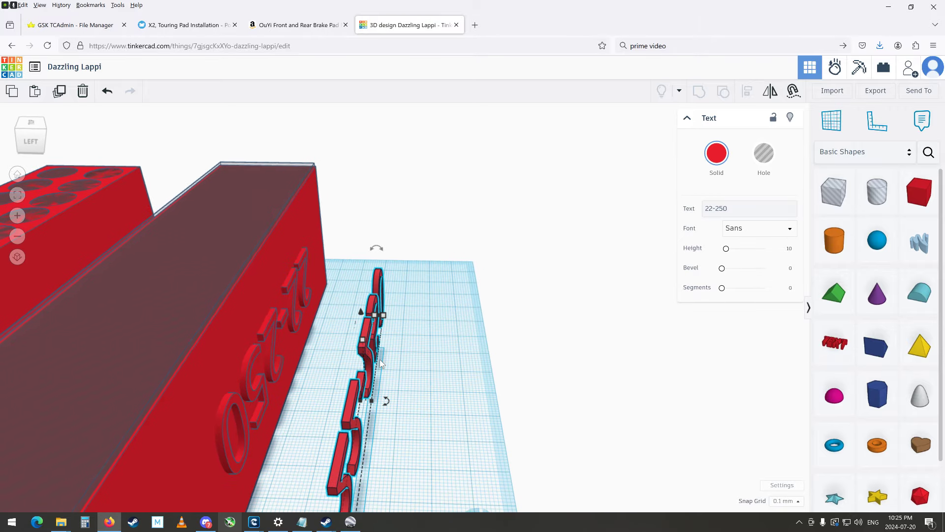
key("Left")
key("Left")
key("Left")
key("Left")
key("Left")
key("Left")
key("Left")
key("Left")
key("Left")
key("Left")
key("Left")
key("Left")
key("Left")
key("Left")
key("Left")
key("Left")
key("Left")
key("Left")
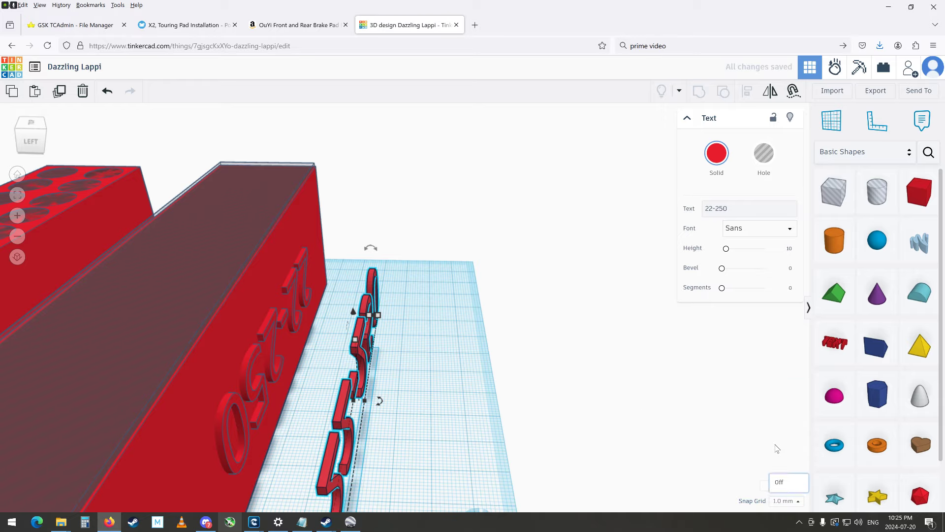
- Set the snap grid to 1.0 mm and move the turned lettering further toward the bar's front face
key("Left")
key("Left")
key("Left")
key("Left")
key("Left")
key("Left")
key("Left")
key("Left")
key("Left")
key("Left")
key("Left")
key("Left")
key("Left")
key("Left")
key("Left")
key("Left")
key("Left")
key("Left")
key("Left")
key("Left")
- Shift the turned lettering along the bar's front face toward the bar's right-hand end in 1 mm increments
right_click_drag(325, 389, 121, 398)
key("Right")
key("Right")
key("Right")
key("Right")
key("Right")
key("Right")
key("Right")
key("Right")
key("Right")
key("Right")
key("Right")
key("Left")
right_click_drag(349, 393, 878, 354)
right_click_drag(435, 412, 172, 403)
key("Right")
key("Right")
key("Right")
key("Right")
key("Right")
key("Right")
key("Right")
key("Right")
key("Right")
key("Right")
key("Right")
key("Left")
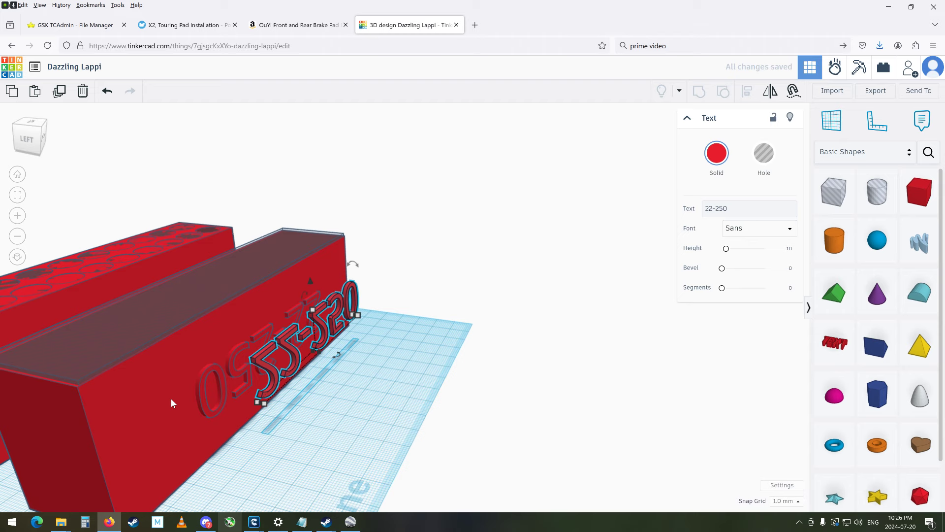
- Move the lettering through the bar to its back face between the two bars, nearer the middle of its length
key("Left")
key("Left")
key("Left")
key("Left")
key("Left")
key("Left")
key("Left")
right_click_drag(211, 383, 150, 373)
key("Left")
key("Left")
key("Left")
key("Left")
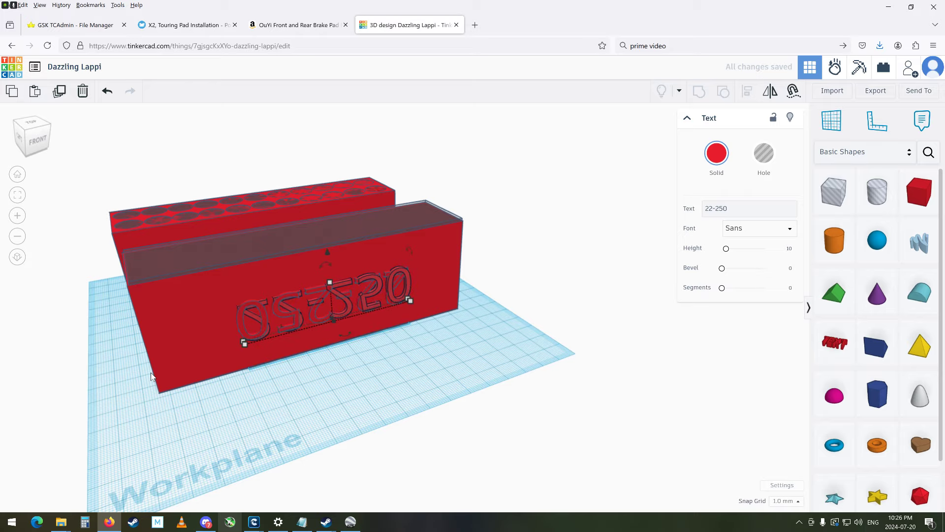
right_click_drag(198, 365, 434, 361)
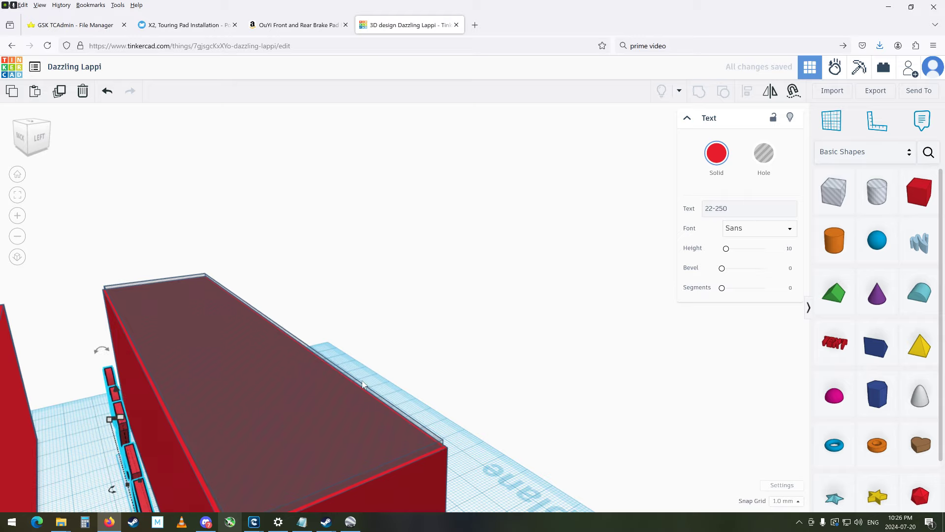
right_click_drag(363, 384, 97, 436)
scroll(126, 430, "up", 3)
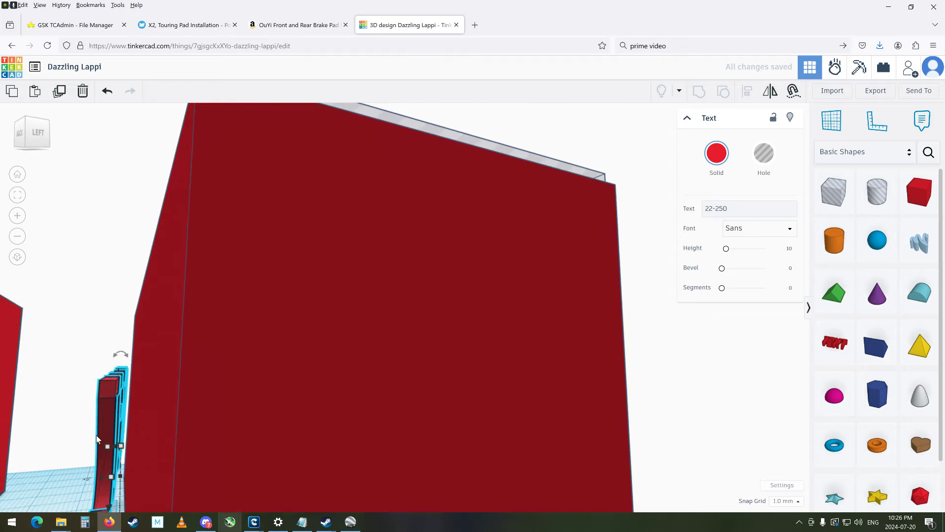
- Nudge the lettering into the bar's back face and back out until it stands just outside that face
key("Right")
key("Right")
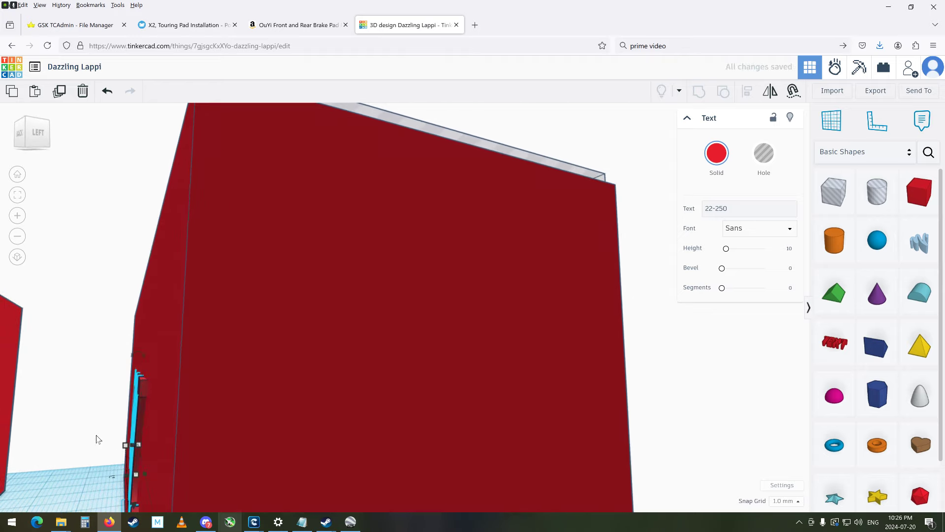
key("Left")
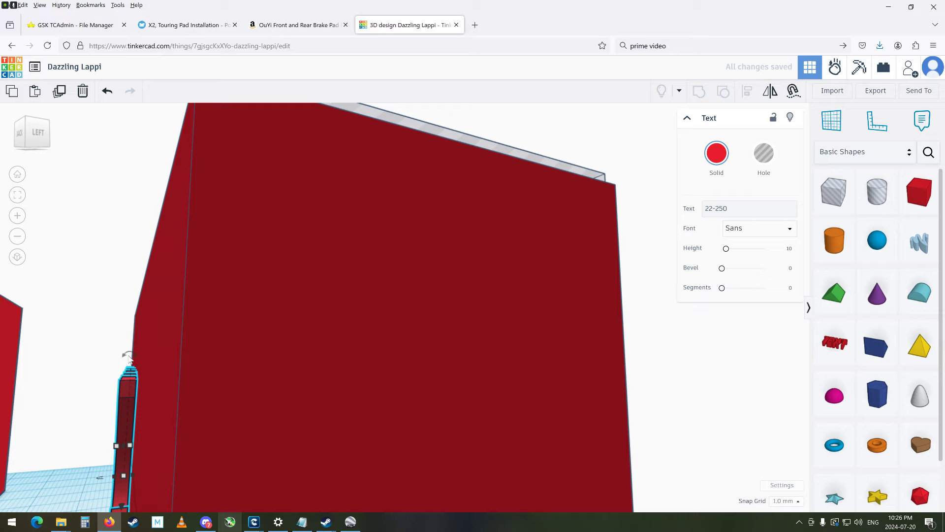
key("Left")
- Try to rotate the lettering behind the bar about its long axis
left_click_drag(129, 358, 129, 357)
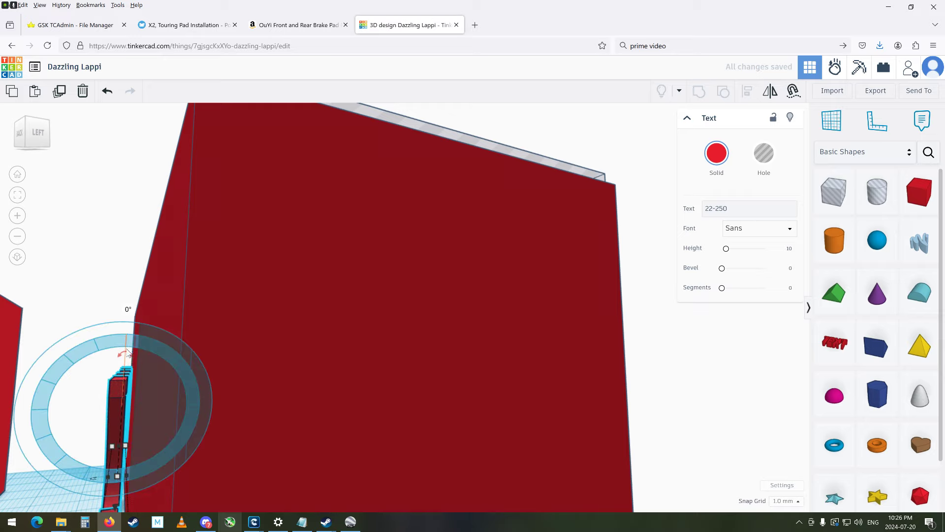
left_click(122, 358)
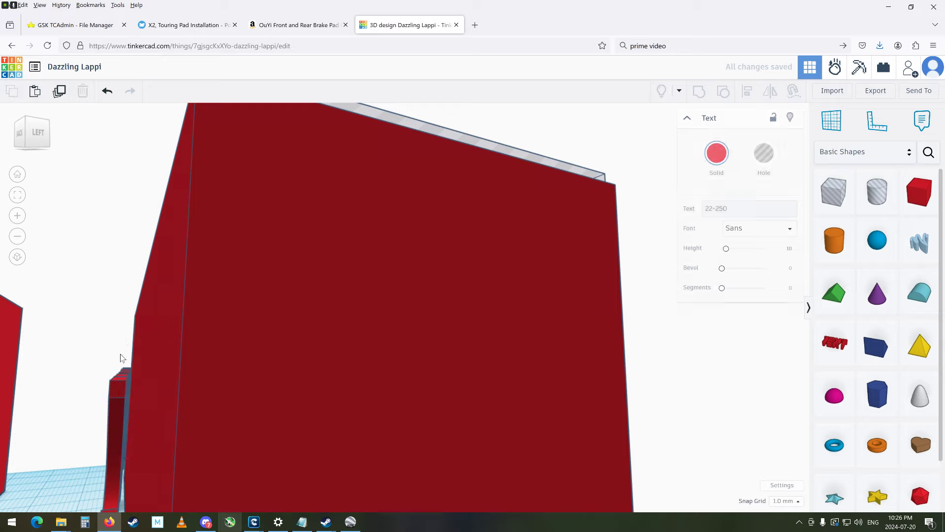
left_click(117, 380)
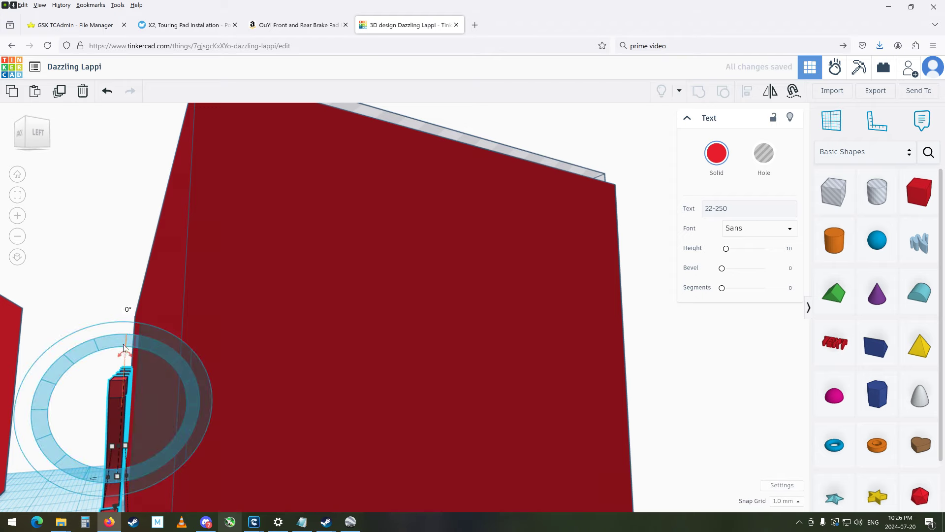
mouse_move(113, 354)
left_mouse_down()
mouse_move(102, 355)
mouse_move(130, 358)
mouse_move(119, 356)
left_mouse_up()
scroll(109, 444, "down", 6)
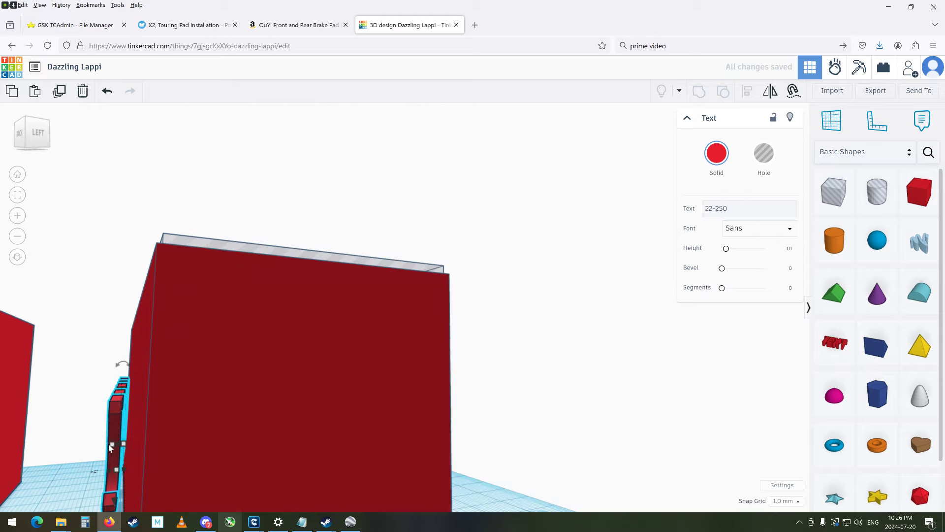
right_click_drag(133, 493, 105, 461)
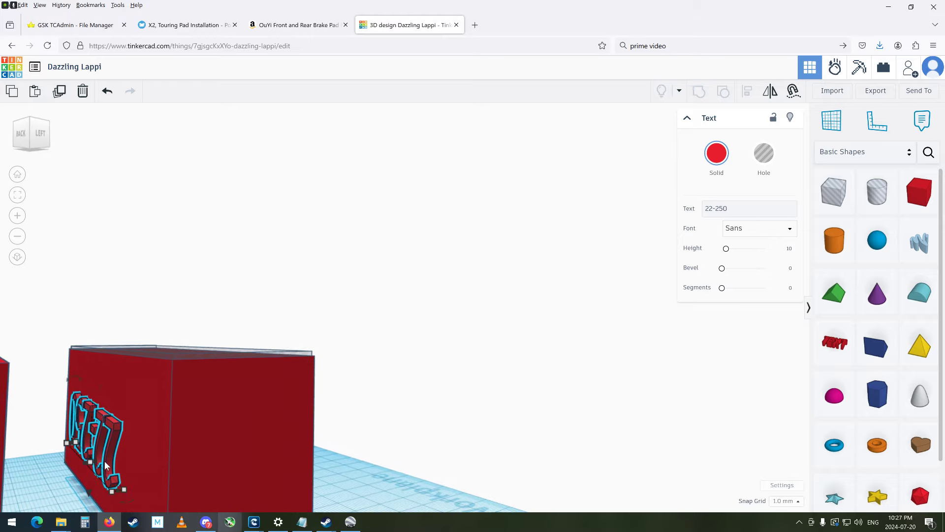
mouse_move(72, 375)
left_mouse_down()
mouse_move(57, 377)
mouse_move(75, 375)
left_mouse_up()
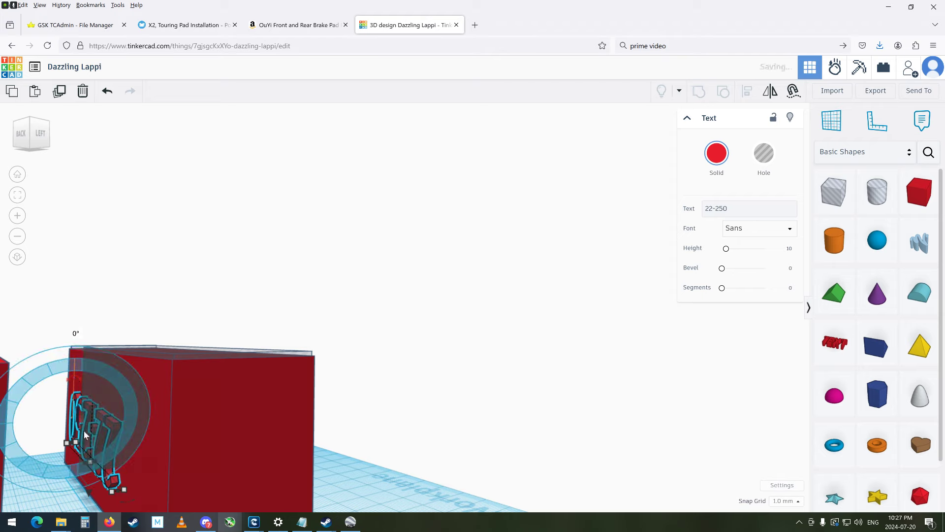
scroll(96, 494, "down", 1)
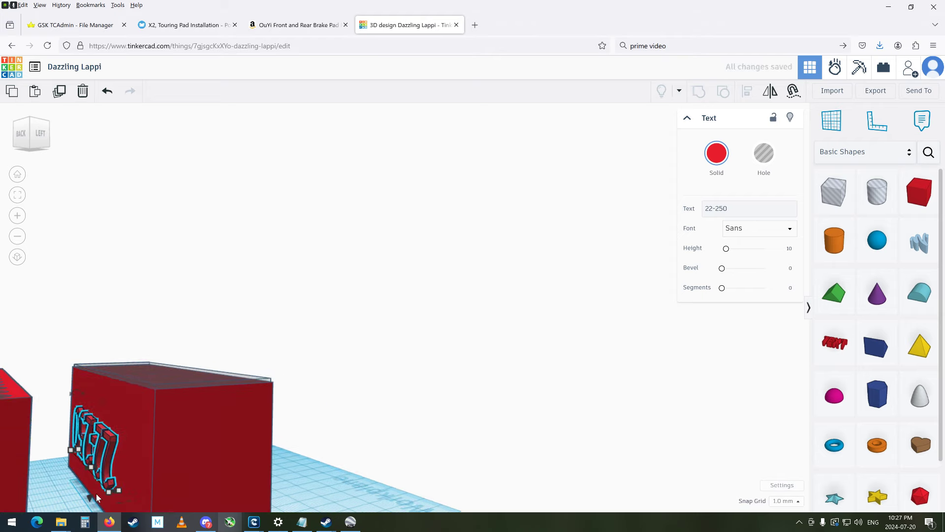
- Nudge the lettering 1 mm off the bar's back face and try to rotate it about its vertical axis
mouse_move(108, 492)
right_click_drag(125, 508, 277, 498)
right_click_drag(126, 495, 471, 368)
right_click_drag(344, 381, 86, 384)
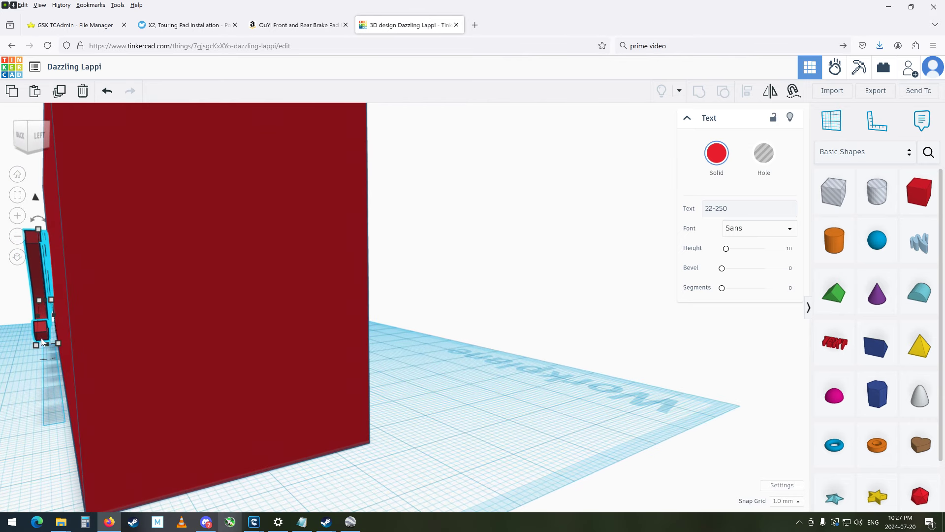
left_click_drag(47, 359, 76, 361)
left_click(66, 370)
left_click(43, 337)
left_click_drag(46, 361, 46, 359)
key("Left")
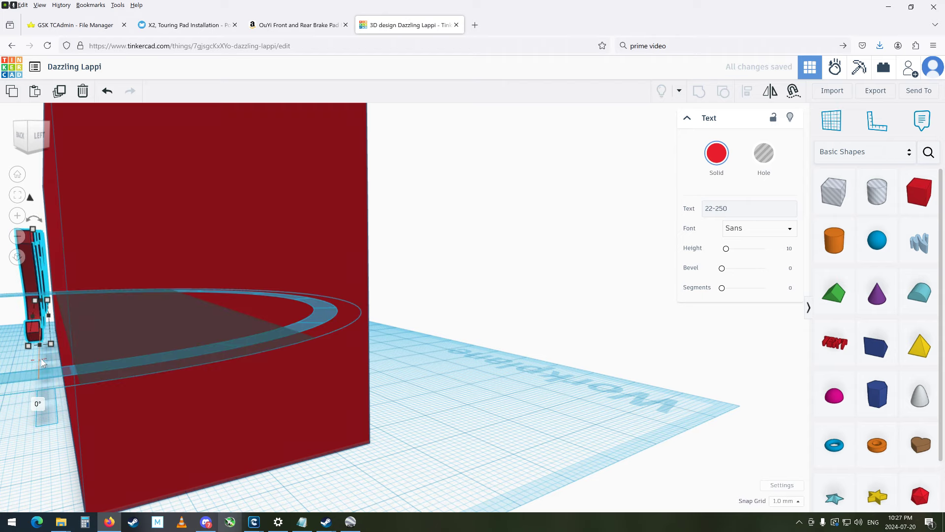
left_click_drag(41, 358, 41, 359)
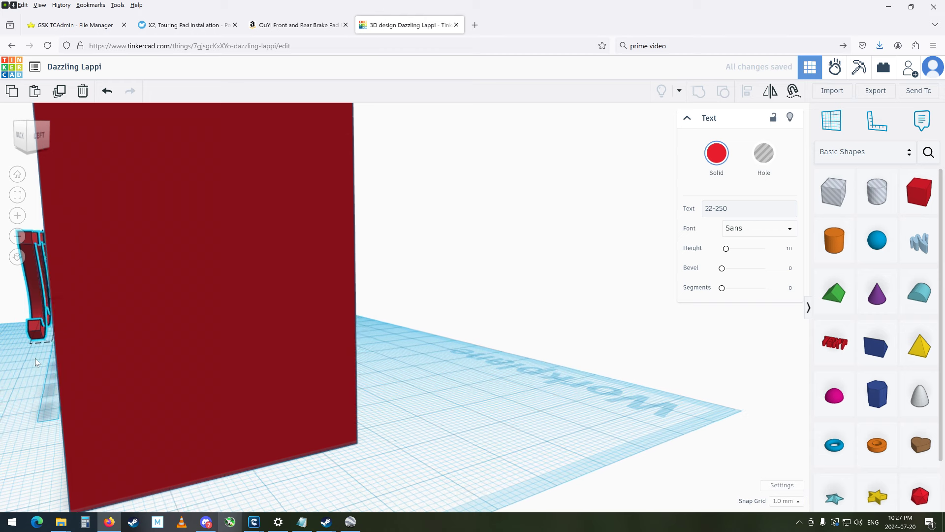
scroll(35, 359, "up", 5)
left_click_drag(68, 376, 86, 384)
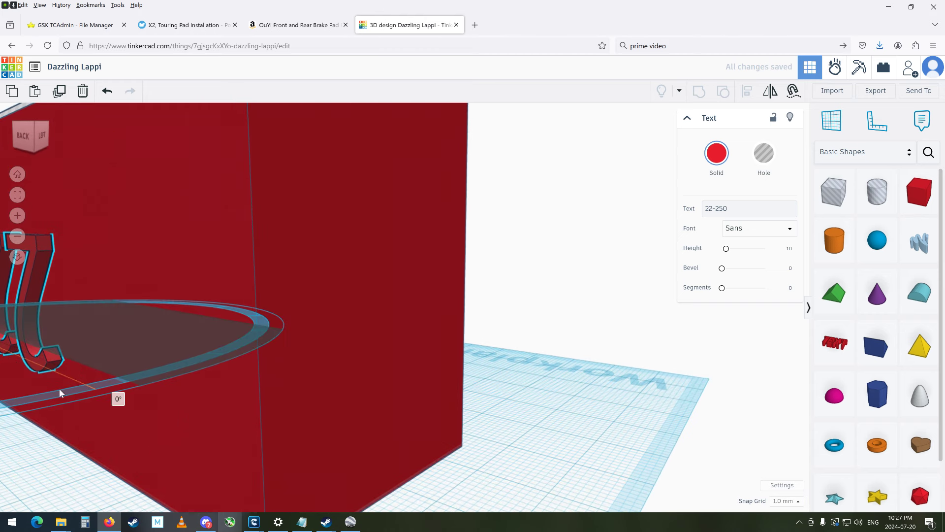
left_click_drag(134, 378, 94, 384)
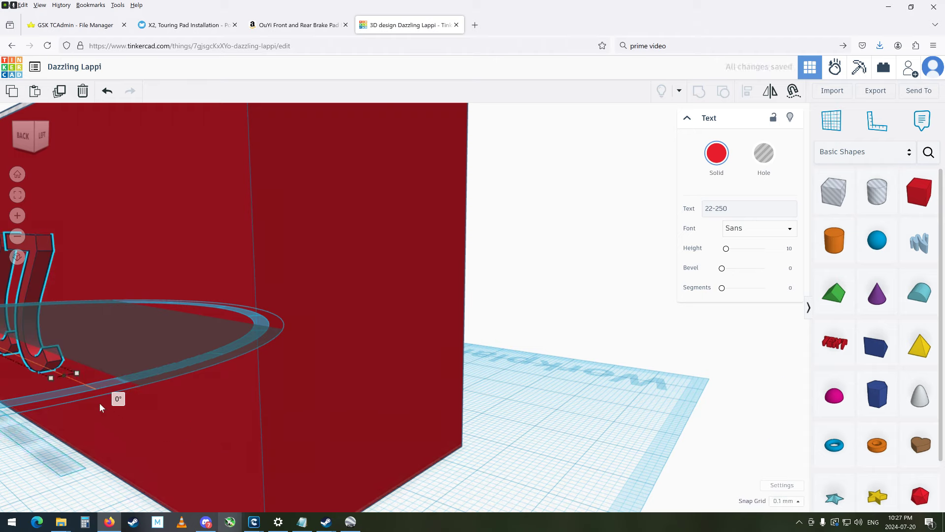
- Try again to rotate the lettering beside the bar's back face about its vertical axis
right_click_drag(64, 376, 926, 408)
right_click_drag(689, 394, 833, 378)
right_click_drag(722, 383, 538, 406)
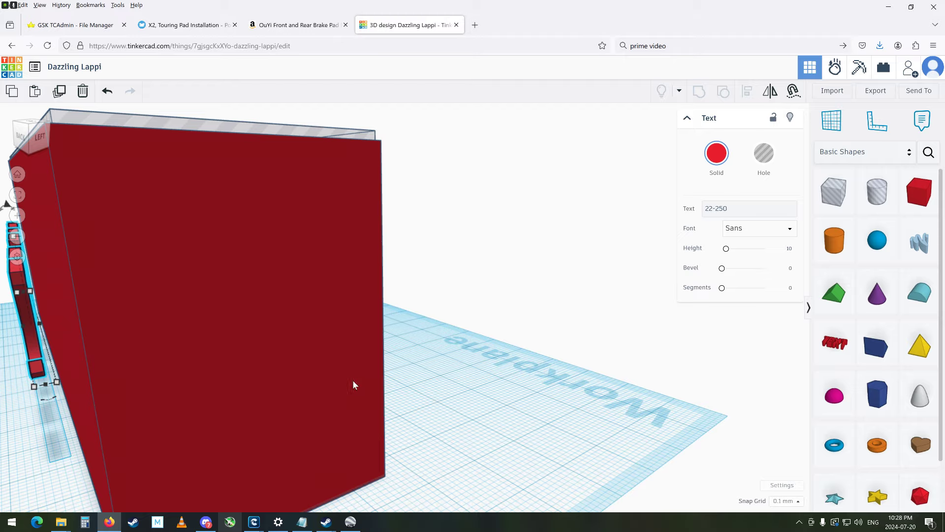
mouse_move(73, 350)
right_mouse_down()
mouse_move(129, 337)
mouse_move(0, 361)
mouse_move(9, 399)
mouse_move(17, 380)
mouse_move(46, 372)
mouse_move(209, 380)
mouse_move(194, 368)
mouse_move(142, 372)
mouse_move(152, 363)
mouse_move(70, 365)
mouse_move(99, 359)
mouse_move(84, 365)
right_mouse_up()
mouse_move(70, 415)
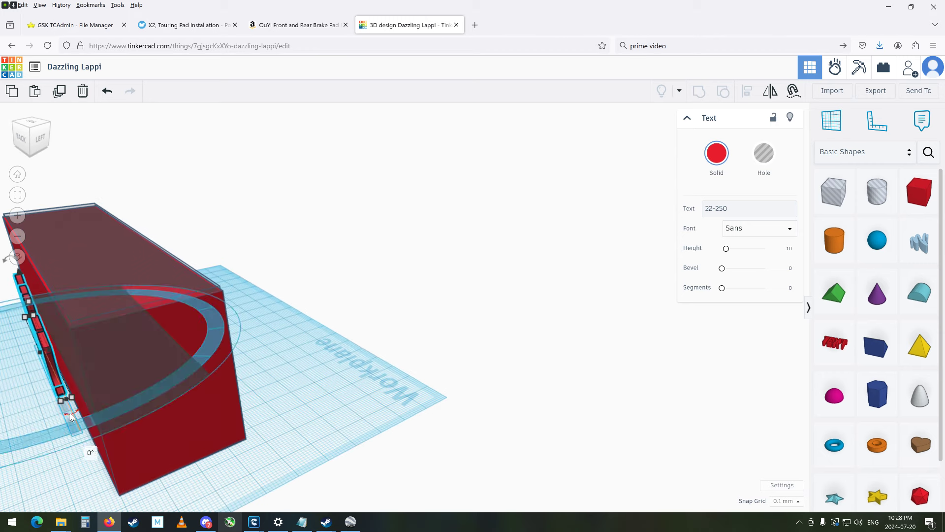
left_click_drag(90, 406, 117, 465)
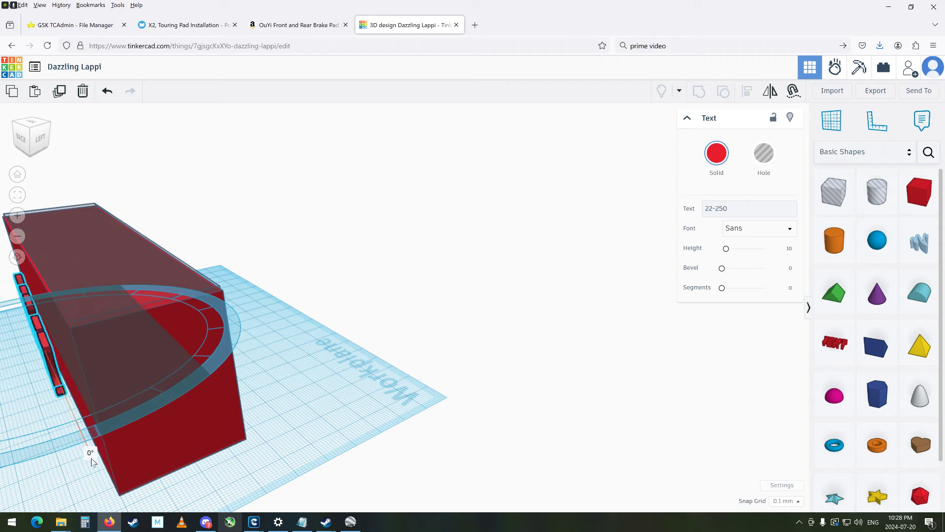
mouse_move(12, 365)
right_mouse_down()
mouse_move(2, 380)
mouse_move(14, 364)
right_mouse_up()
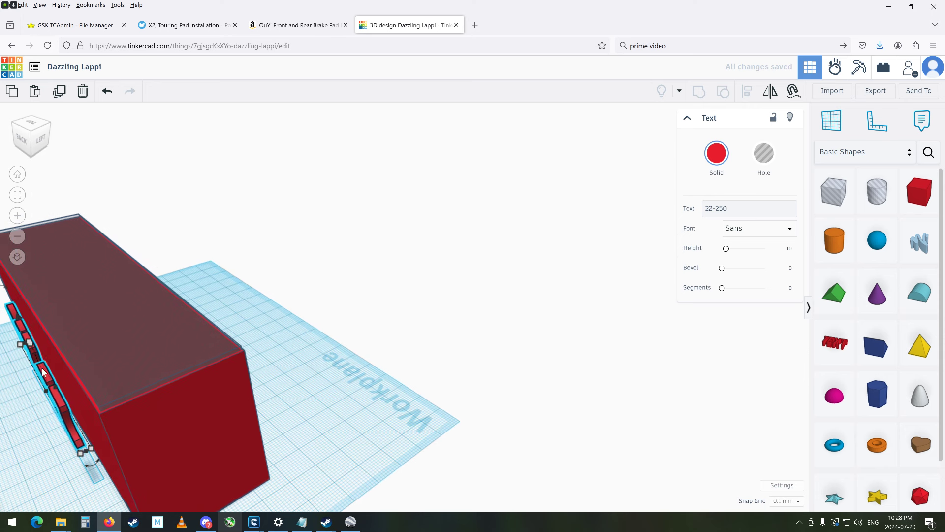
- Nudge the lettering closer to the bar's back face
key("Right")
key("Right")
key("Right")
key("Right")
key("Right")
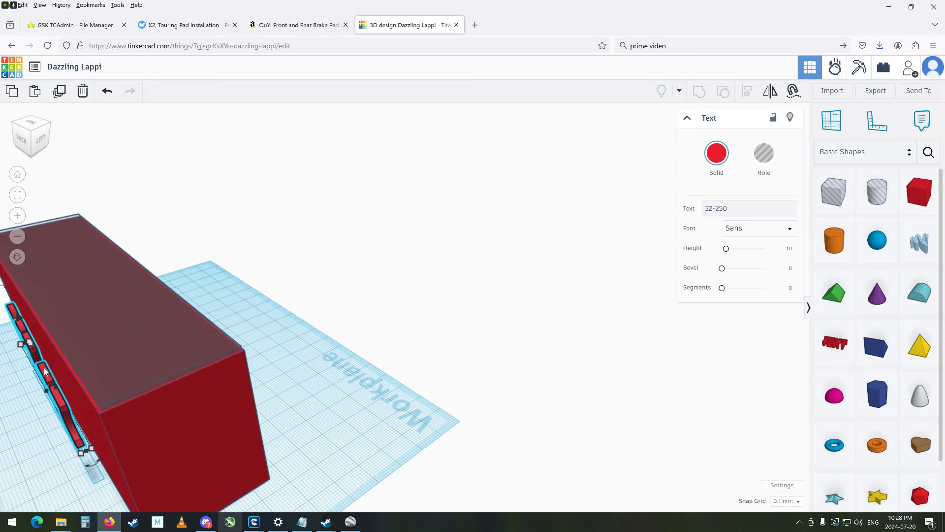
key("Right")
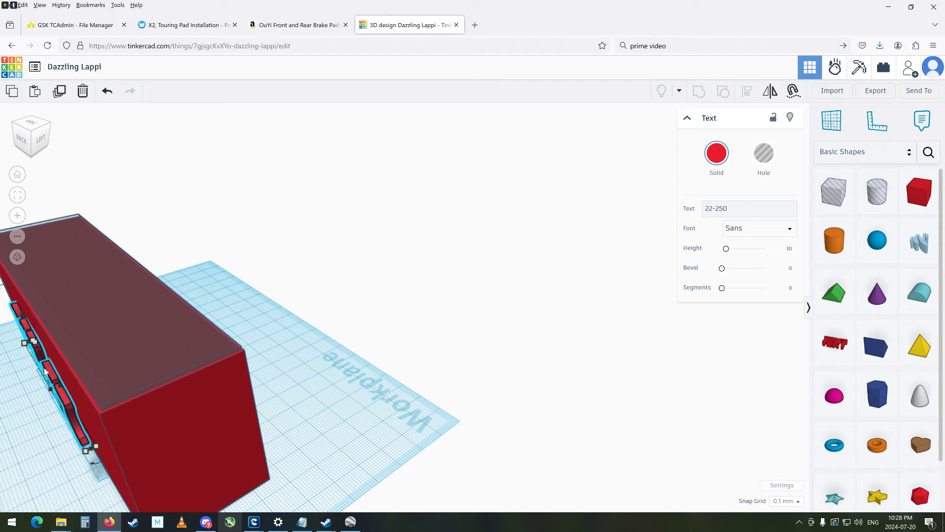
- Select the bar with the paired holes together with all its cylinders and nudge it well away from the lettered bar
right_click_drag(41, 371, 268, 356)
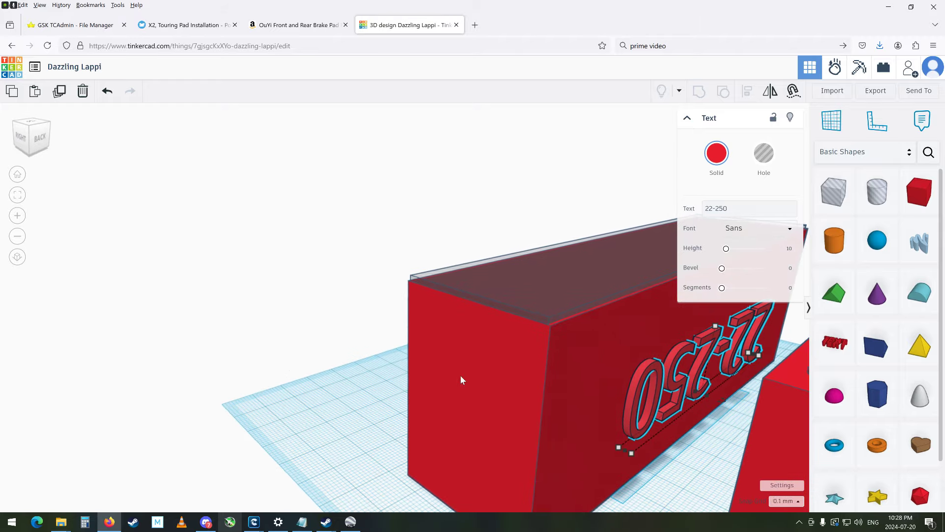
right_click_drag(651, 333, 457, 391)
left_click_drag(495, 505, 428, 466)
right_click_drag(427, 467, 199, 309)
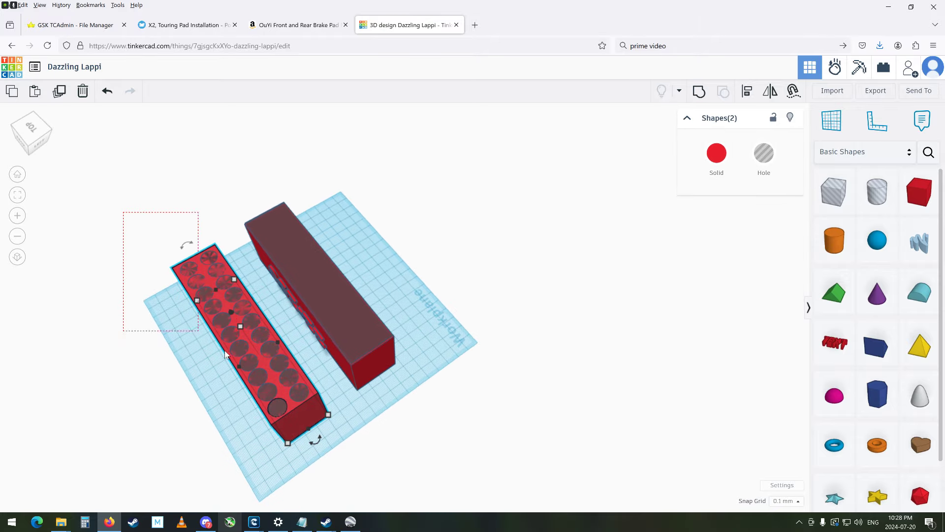
left_click_drag(179, 327, 180, 328)
right_click_drag(181, 328, 415, 444)
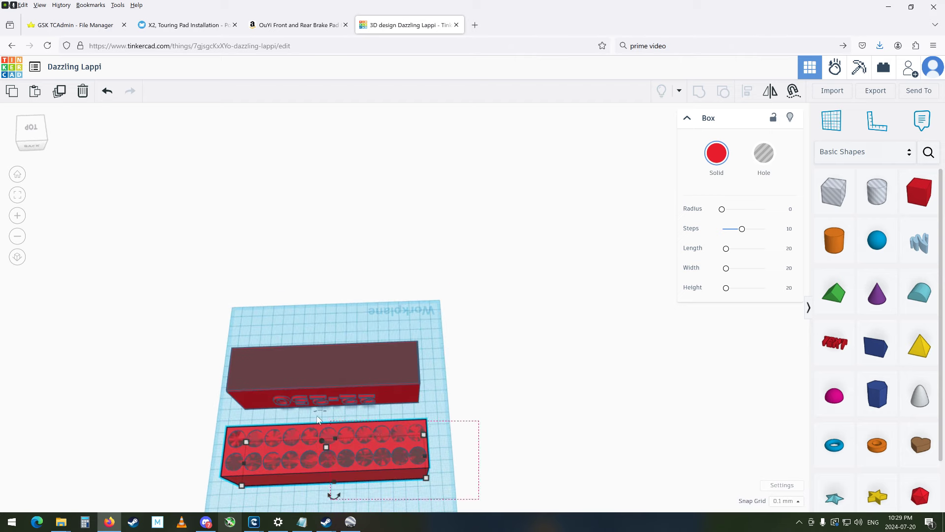
left_click_drag(203, 418, 204, 418)
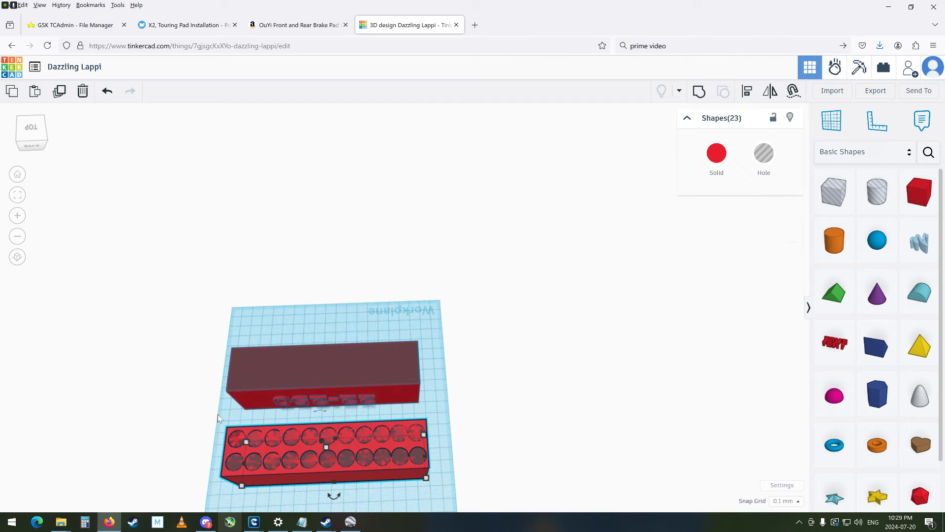
key("Down")
key("Down")
key("Down")
key("Down")
key("Down")
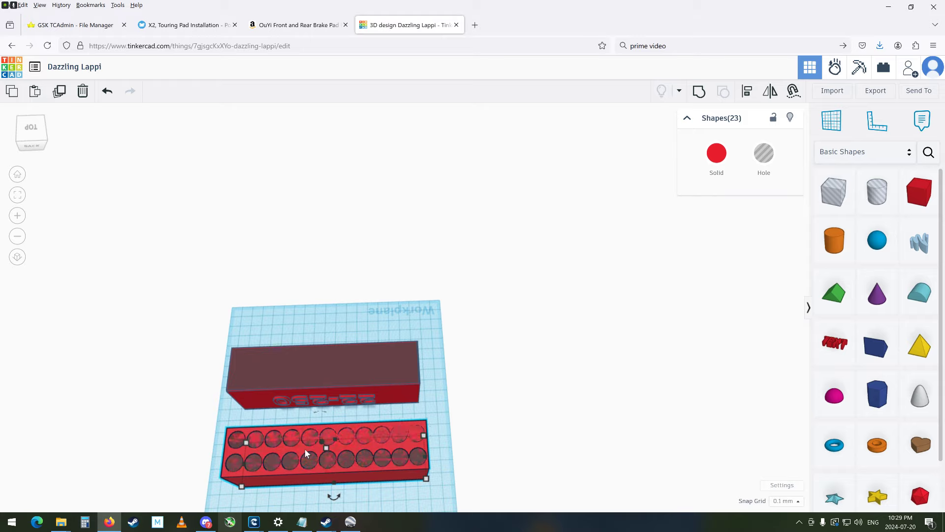
key("Down")
key("Down")
key("Down")
key("Down")
key("Down")
key("Down")
key("Down")
key("Down")
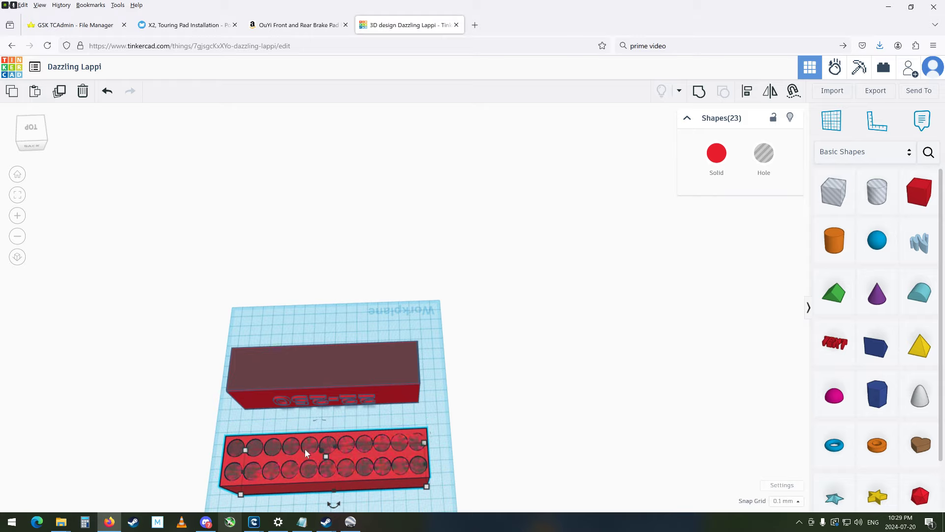
key("Down")
key("Down")
key("Down")
key("Down")
key("Down")
key("Down")
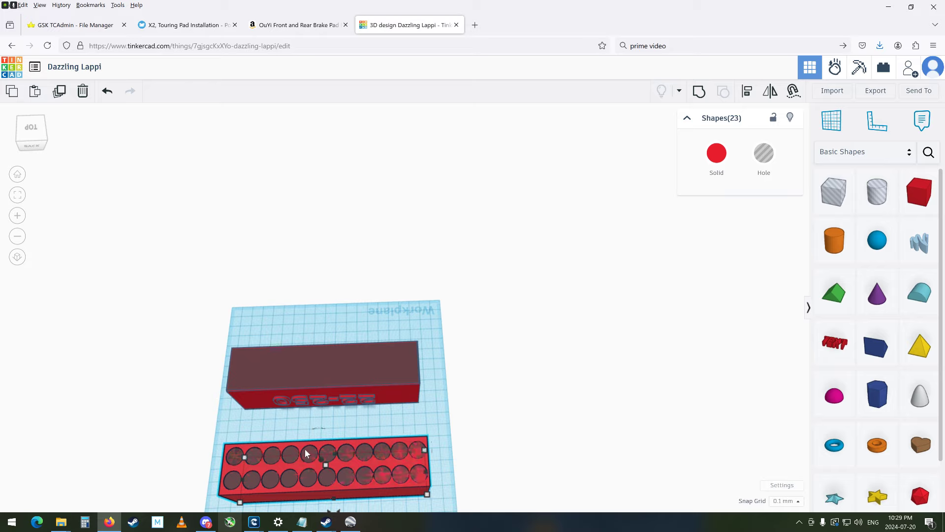
right_click_drag(418, 456, 606, 410)
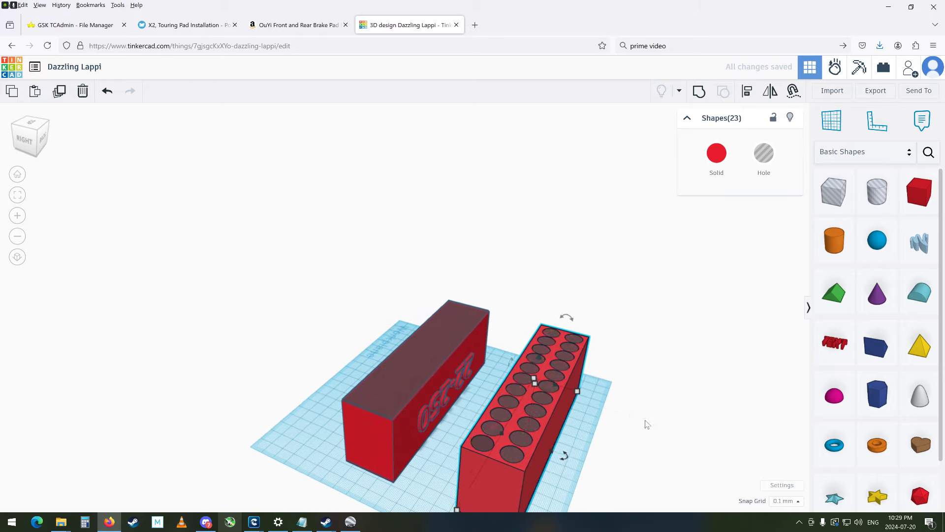
key("Right")
key("Right")
key("Right")
key("Right")
key("Right")
key("Right")
key("Right")
key("Right")
key("Right")
key("Right")
key("Right")
key("Right")
key("Right")
key("Right")
key("Right")
key("Right")
key("Right")
key("Right")
key("Right")
key("Right")
key("Right")
key("Right")
key("Right")
key("Right")
key("Right")
key("Right")
key("Right")
key("Right")
key("Right")
key("Right")
key("Right")
key("Right")
key("Right")
key("Right")
key("Right")
key("Right")
key("Right")
key("Right")
key("Right")
key("Right")
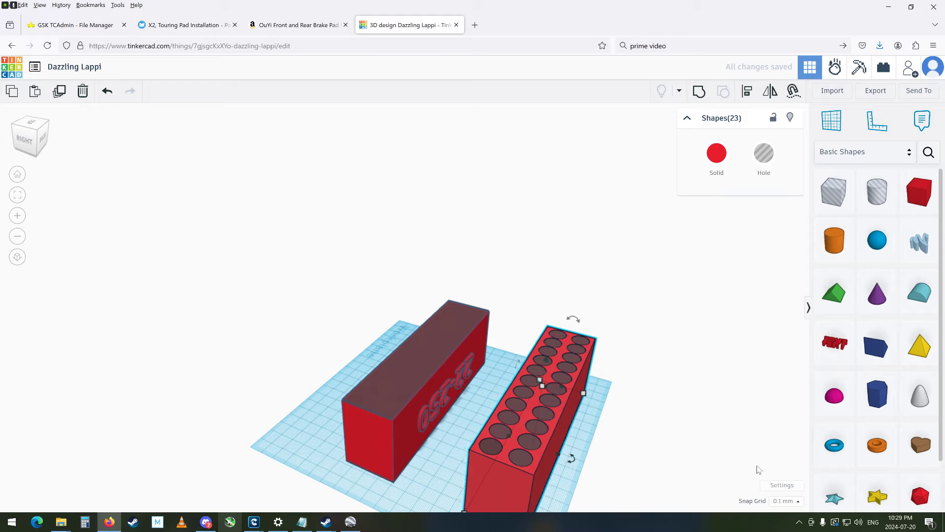
key("Right")
key("Right")
key("Right")
key("Right")
key("Right")
key("Right")
key("Right")
key("Right")
key("Right")
key("Right")
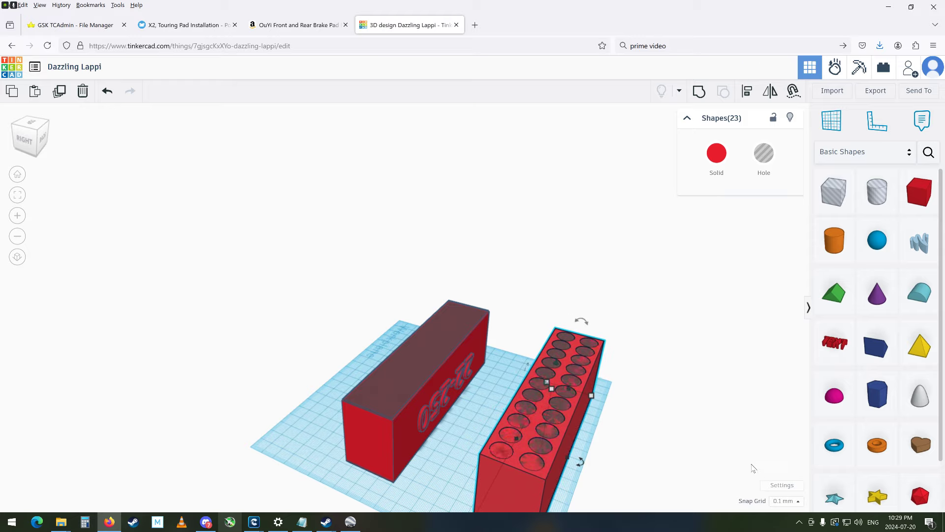
- Select the lettering on the bar's back face and try to rotate it about two of its axes
right_click_drag(440, 414, 480, 391)
scroll(481, 391, "up", 10)
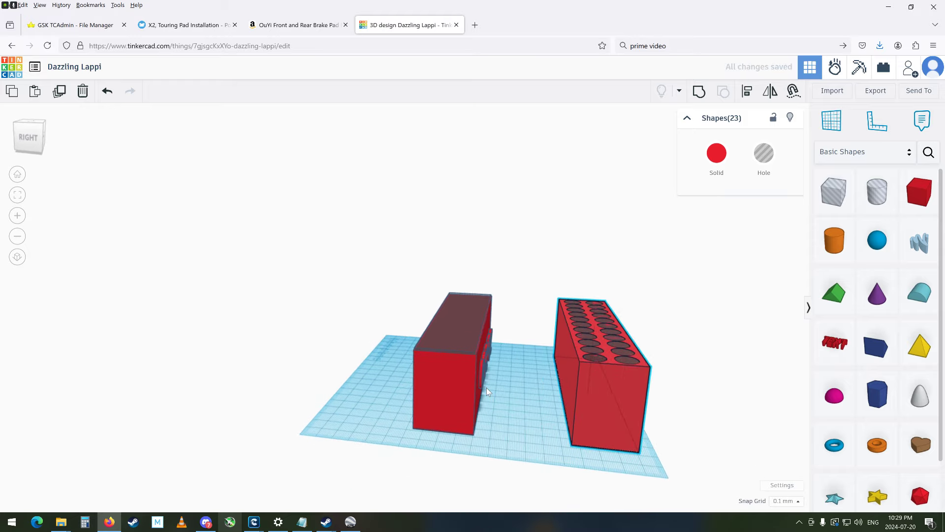
right_click_drag(491, 378, 502, 408)
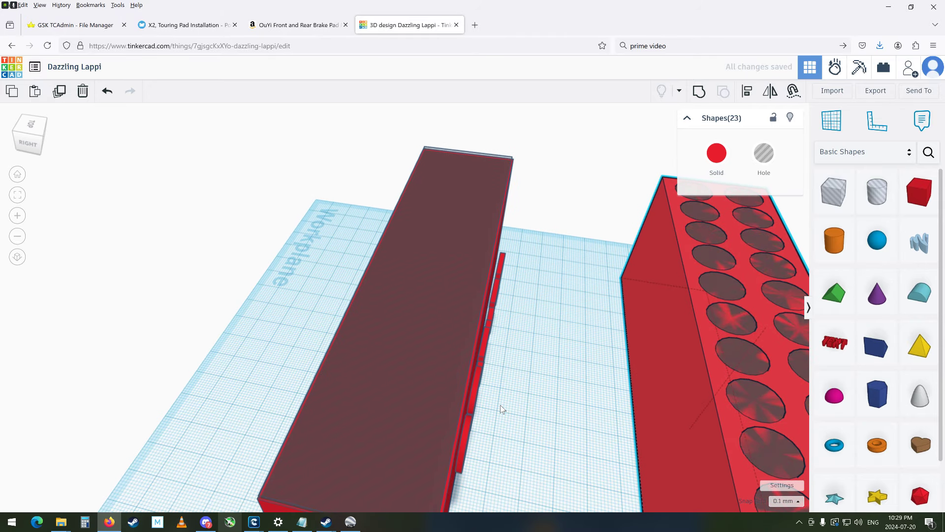
left_click(486, 355)
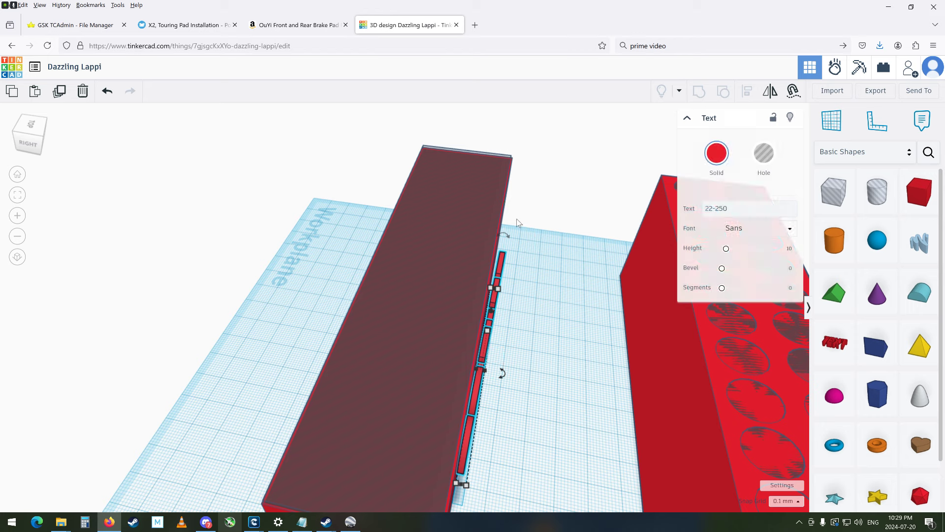
mouse_move(506, 236)
left_mouse_down()
mouse_move(528, 239)
mouse_move(503, 235)
left_mouse_up()
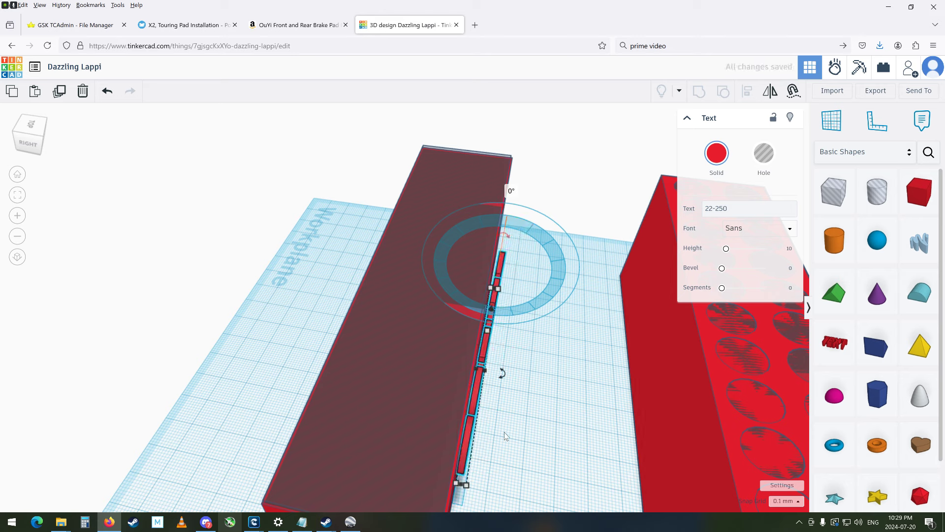
mouse_move(503, 379)
left_mouse_down()
mouse_move(510, 373)
mouse_move(502, 379)
left_mouse_up()
left_click(779, 502)
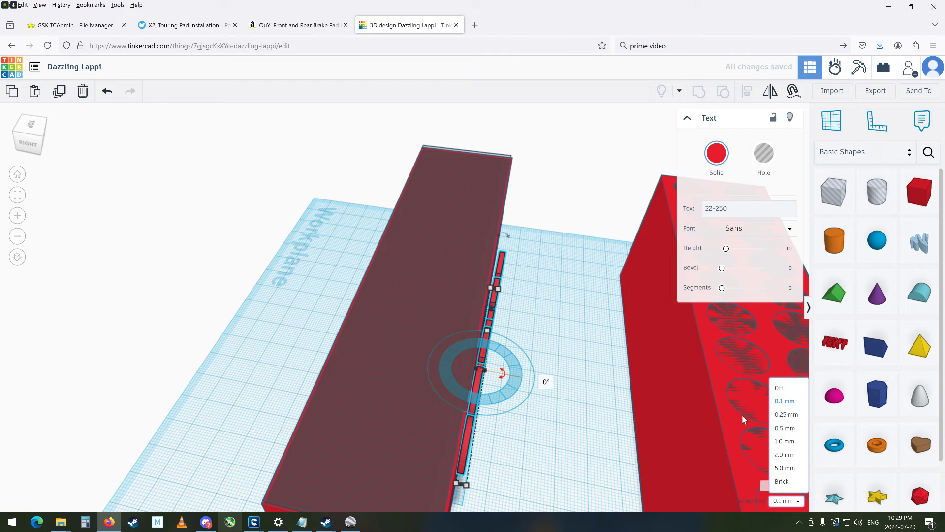
- Move the lettering through the bar and out of its front face
right_click_drag(674, 391, 420, 311)
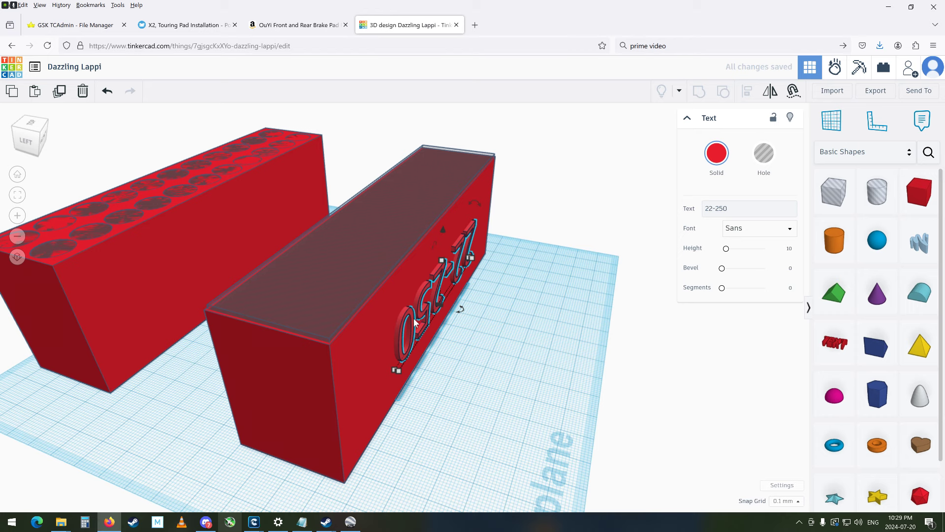
key("Right")
right_click_drag(463, 332, 499, 332)
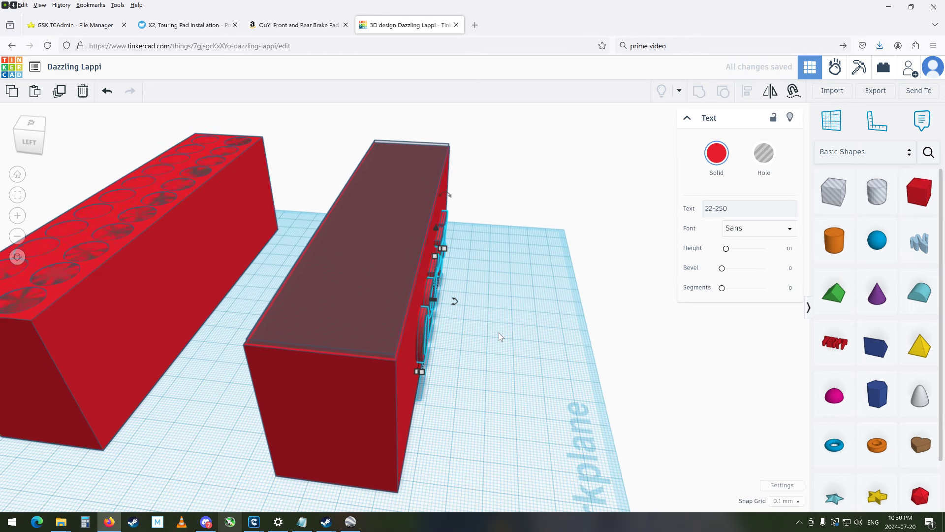
- Nudge the lettering back through the bar, using a 2.0 mm snap grid, until it stands clear of the back face
key("Left")
key("Left")
key("Left")
key("Left")
key("Left")
key("Left")
key("Left")
key("Left")
key("Left")
key("Left")
key("Left")
key("Left")
key("Left")
key("Left")
key("Left")
key("Left")
key("Left")
key("Left")
key("Left")
key("Left")
left_click(784, 501)
left_click(789, 453)
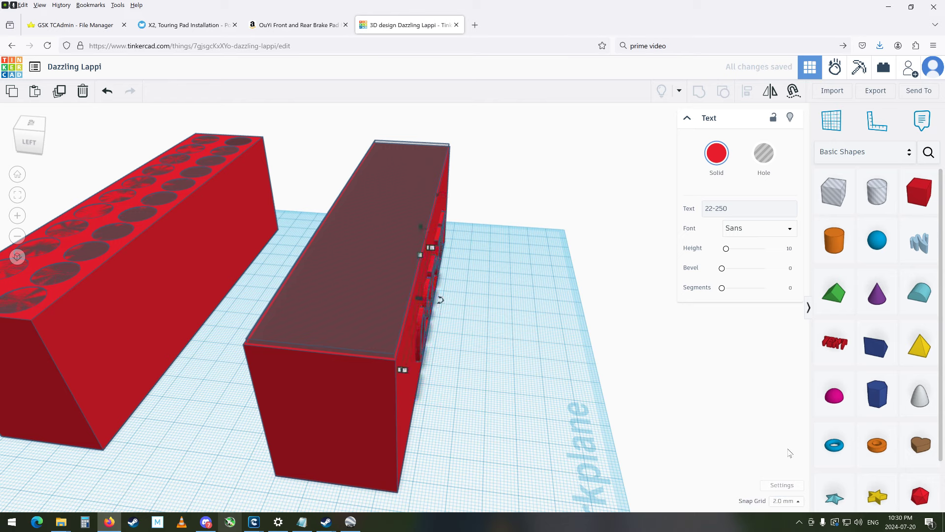
right_click_drag(783, 448, 767, 436)
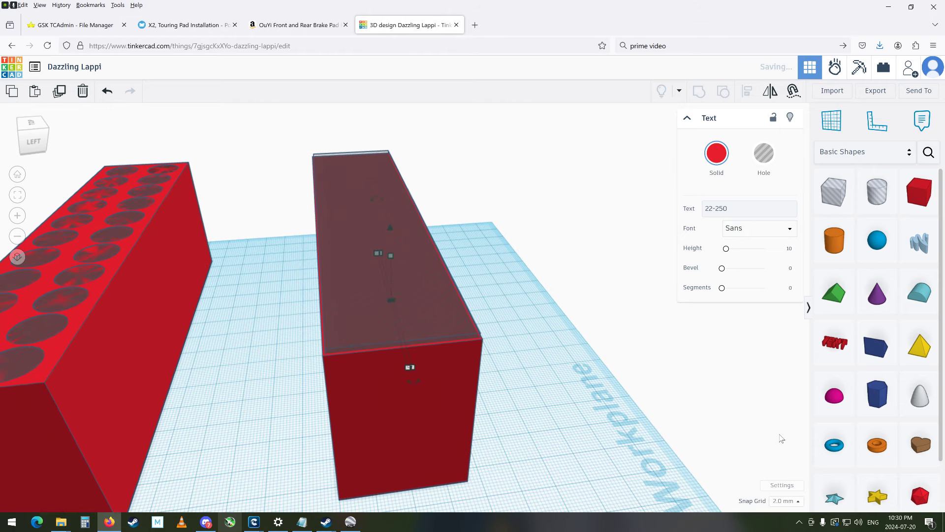
key("Left")
key("Left")
key("Left")
key("Left")
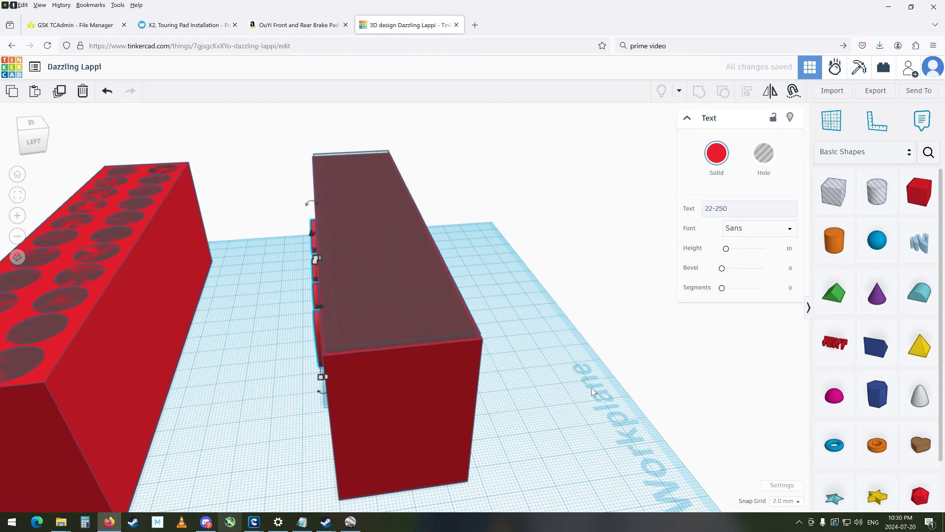
right_click_drag(583, 372, 659, 369)
key("Left")
key("Left")
key("Left")
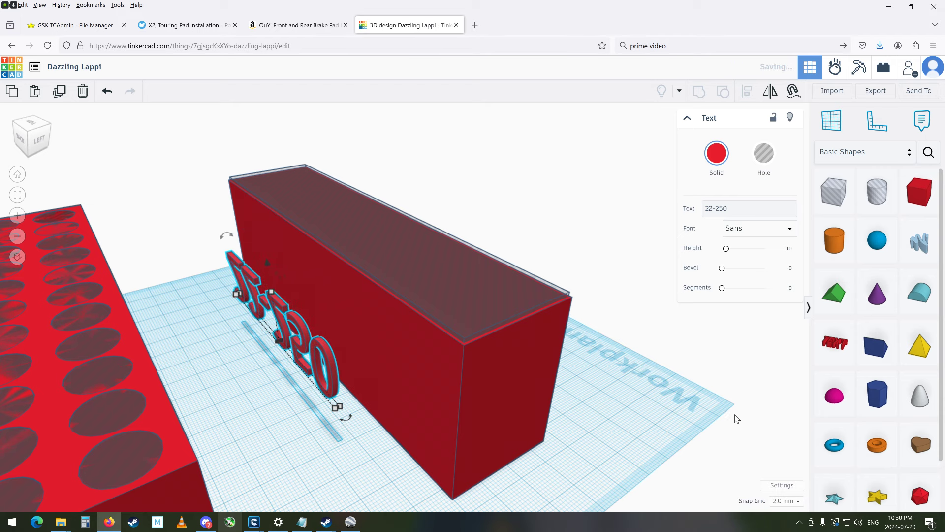
- Set the snap grid to 0.1 mm and rotate the lettering 180° about its vertical axis
left_click(785, 501)
left_click(779, 403)
right_click_drag(340, 376, 375, 409)
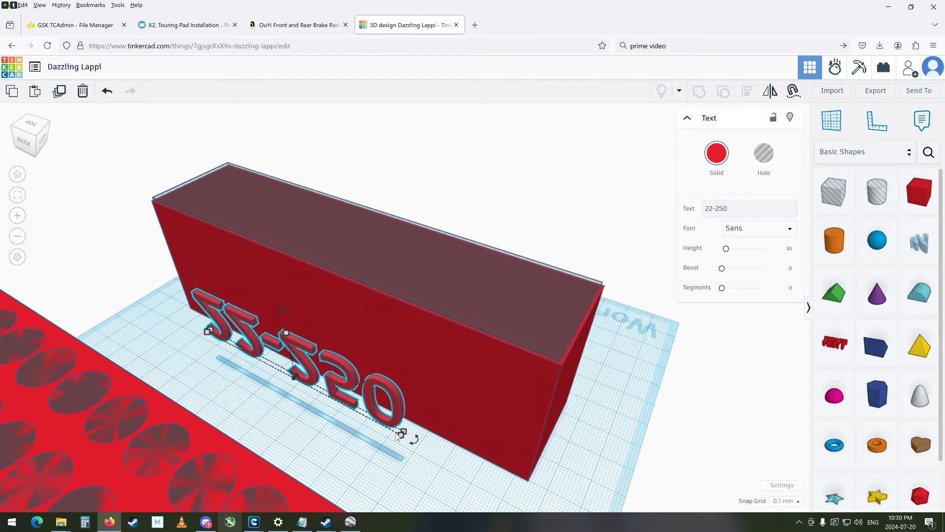
left_click(417, 444)
left_click(454, 461)
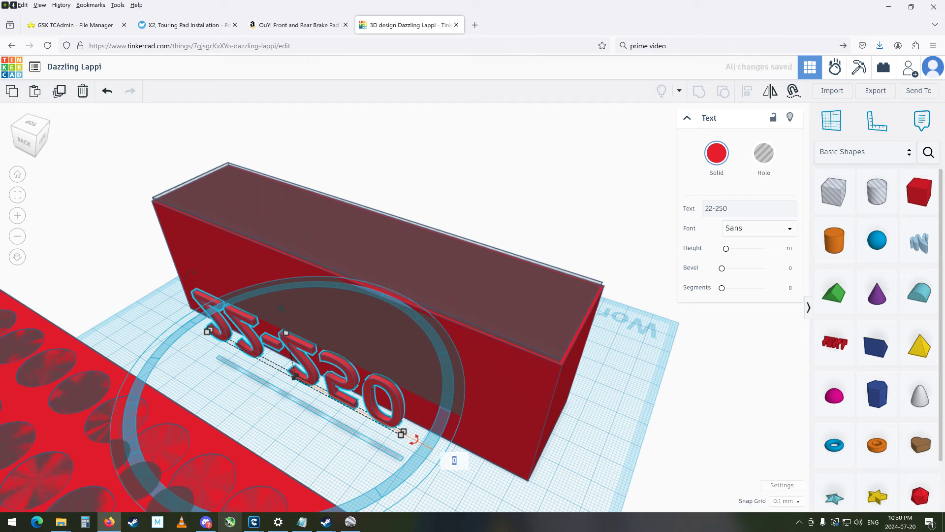
key("Return")
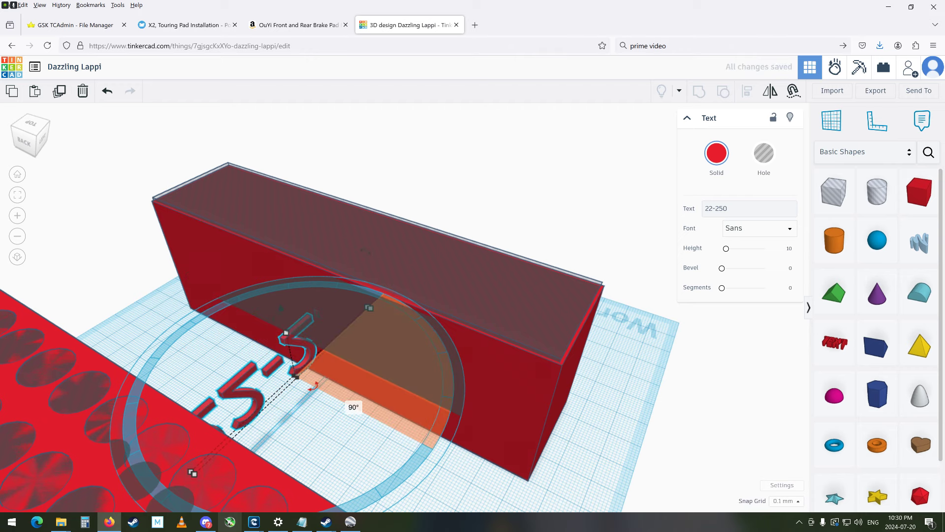
left_click(355, 413)
type("90")
key("Return")
left_click(355, 403)
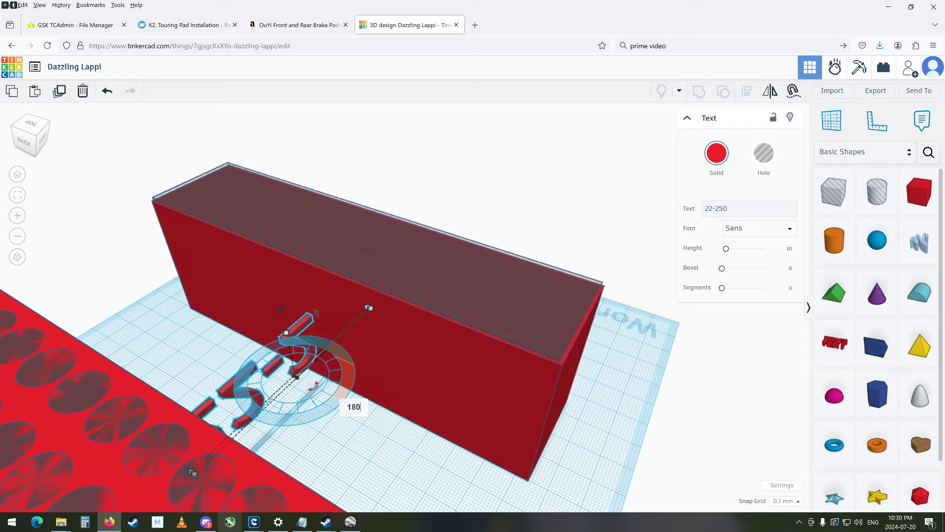
key("Return")
- Nudge the rotated 22-250 lettering in 0.1 mm steps toward the hollowed bar until it is partly sunk into the back face
right_click_drag(322, 421, 191, 401)
key("Right")
key("Right")
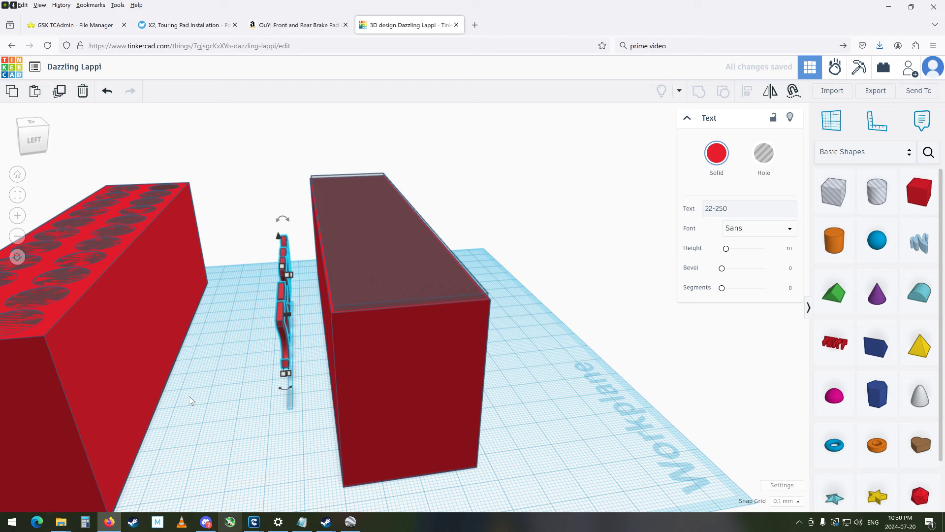
key("Right")
key("Right")
key("Right")
key("Right")
key("Right")
key("Right")
key("Right")
key("Right")
key("Right")
key("Right")
key("Right")
key("Right")
key("Right")
key("Right")
key("Right")
key("Right")
key("Right")
key("Right")
key("Right")
key("Right")
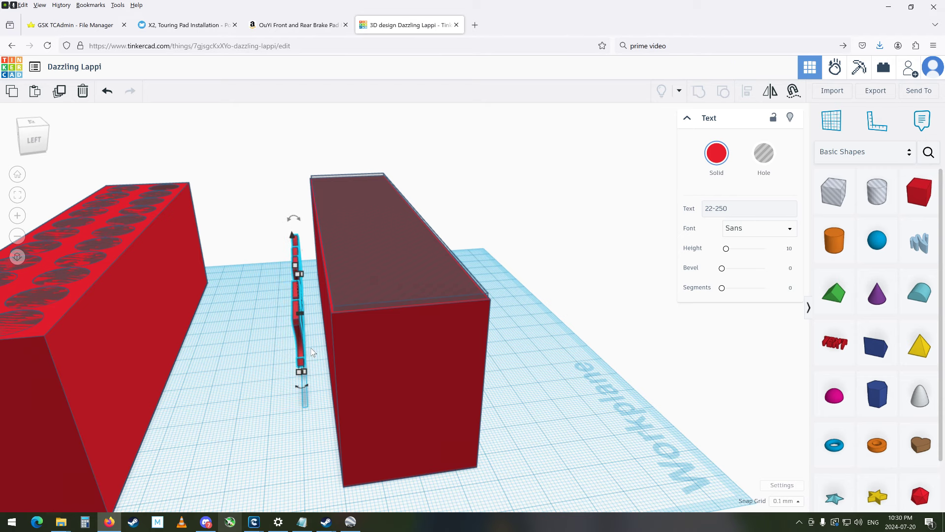
key("Right")
scroll(336, 340, "up", 3)
key("Right")
key("Right")
key("Right")
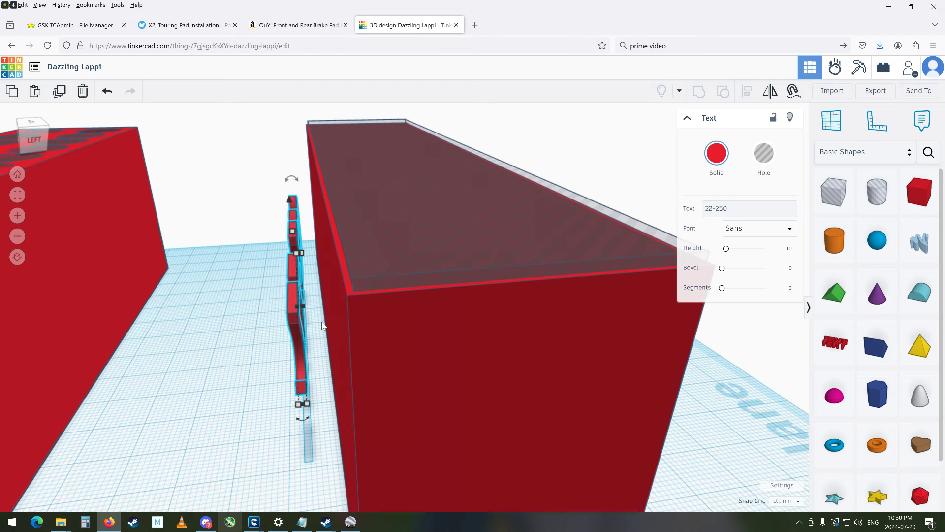
key("Right")
key("Right")
key("Right")
key("Right")
scroll(321, 320, "up", 5)
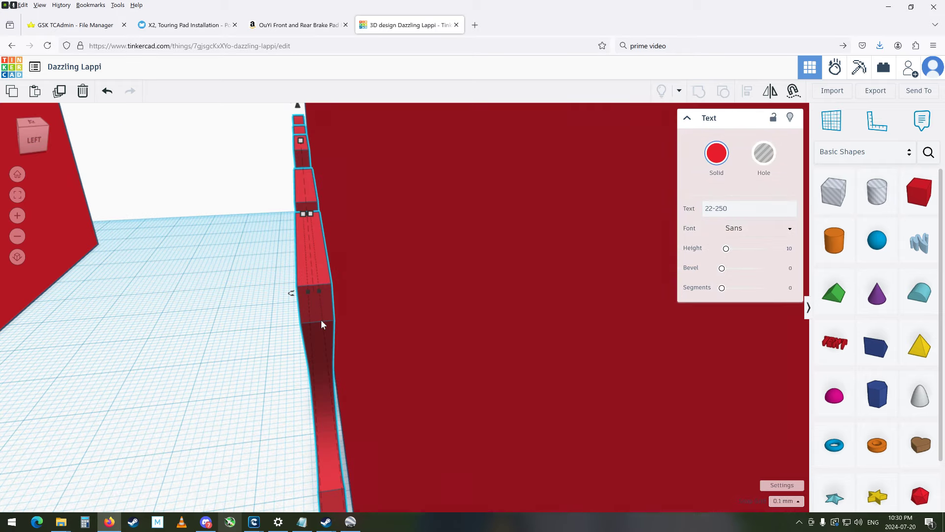
mouse_move(289, 280)
right_mouse_down()
mouse_move(283, 271)
mouse_move(299, 285)
mouse_move(292, 295)
right_mouse_up()
scroll(293, 295, "up", 2)
scroll(294, 295, "down", 3)
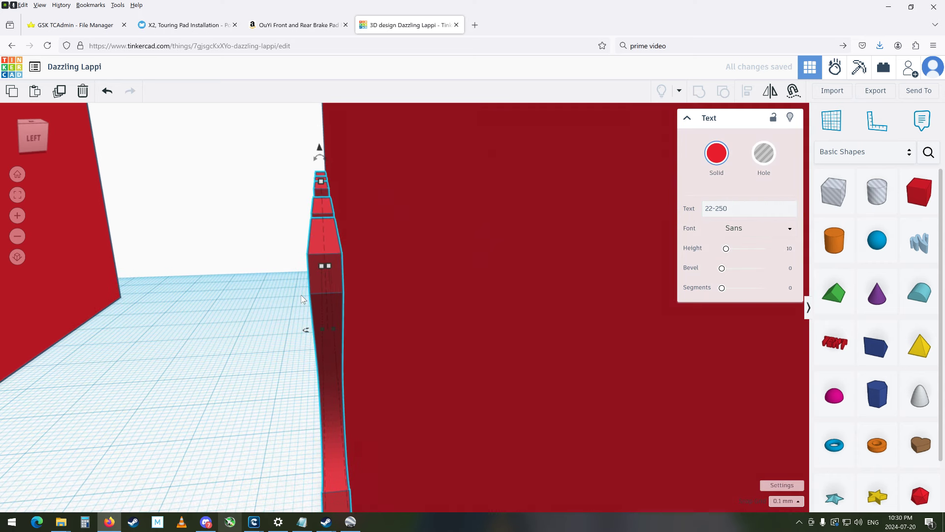
key("Right")
key("Right")
key("Right")
key("Right")
key("Right")
key("Right")
key("Right")
key("Right")
key("Right")
key("Right")
- Select the whole bar with the paired cylinder holes, including all of its hole shapes, leaving the lettered bar unselected
right_click_drag(302, 299, 601, 324)
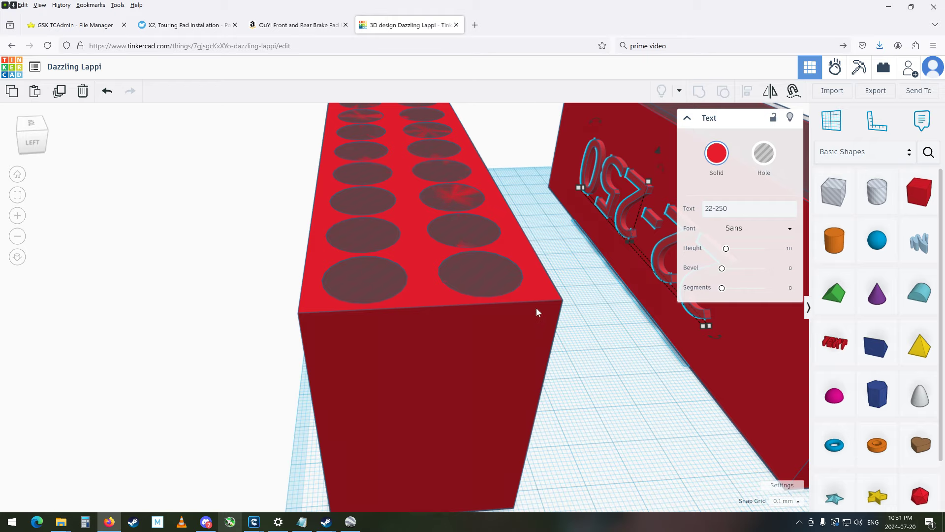
right_click_drag(641, 294, 483, 314)
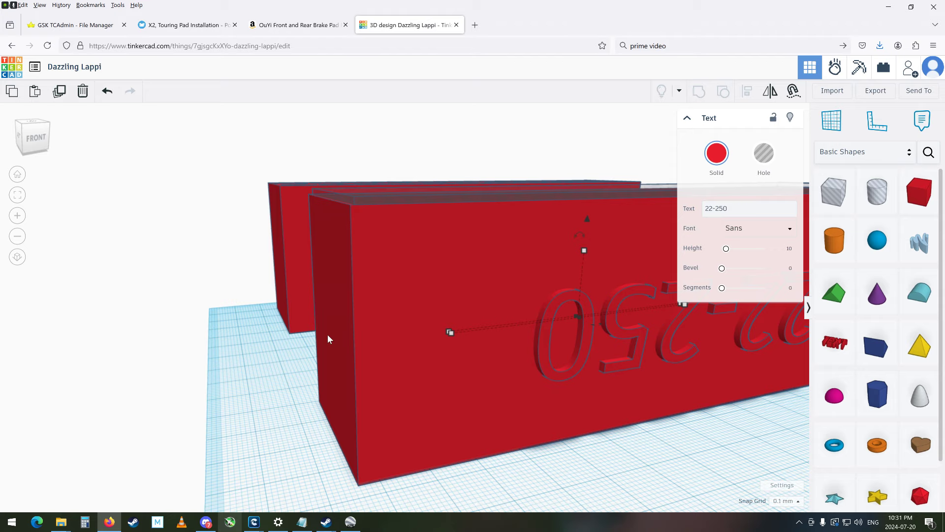
right_click_drag(328, 338, 364, 378)
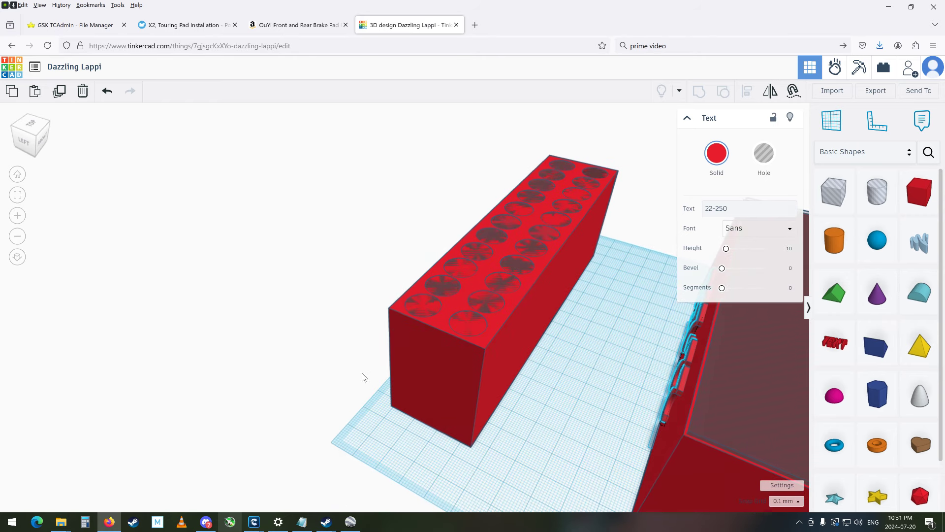
right_click_drag(364, 377, 401, 382)
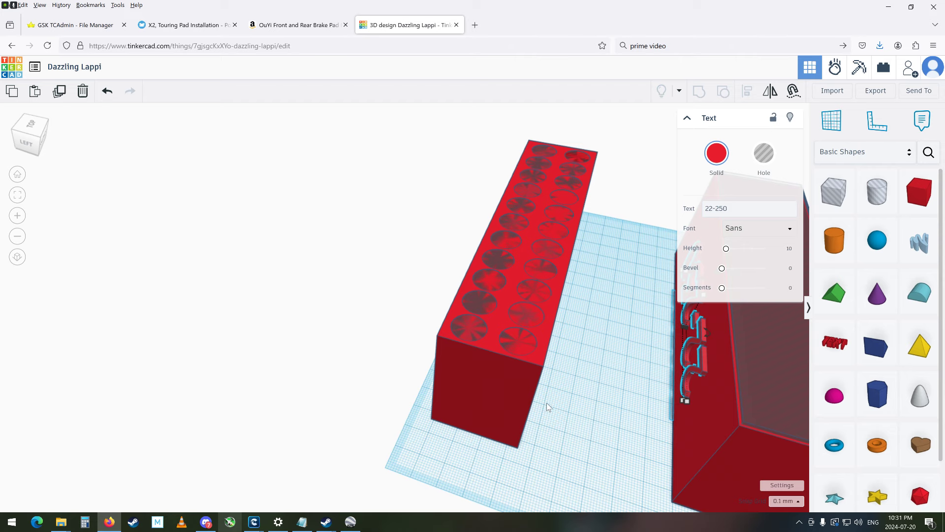
right_click_drag(546, 403, 596, 410)
left_click_drag(604, 448, 468, 118)
left_click(635, 465)
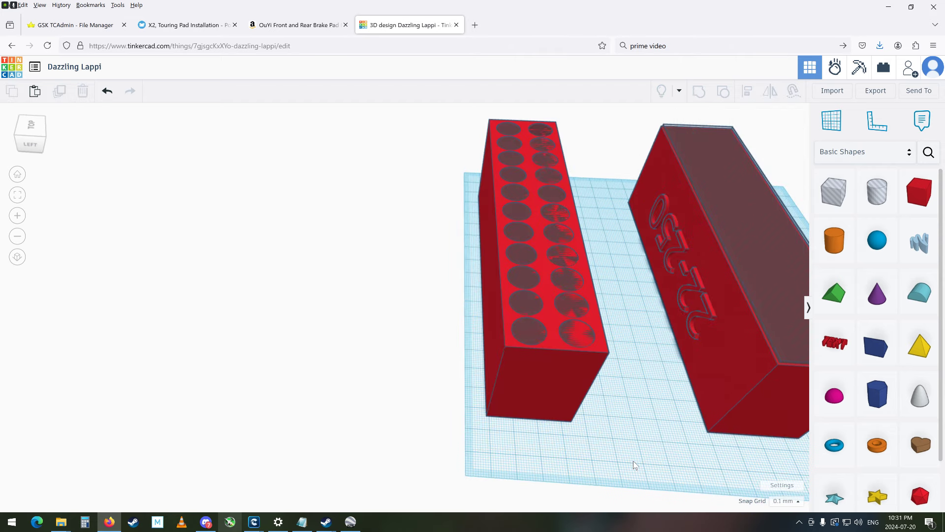
left_click_drag(489, 262, 435, 107)
left_click(428, 212)
right_click_drag(456, 247, 442, 278)
left_click_drag(530, 274, 453, 89)
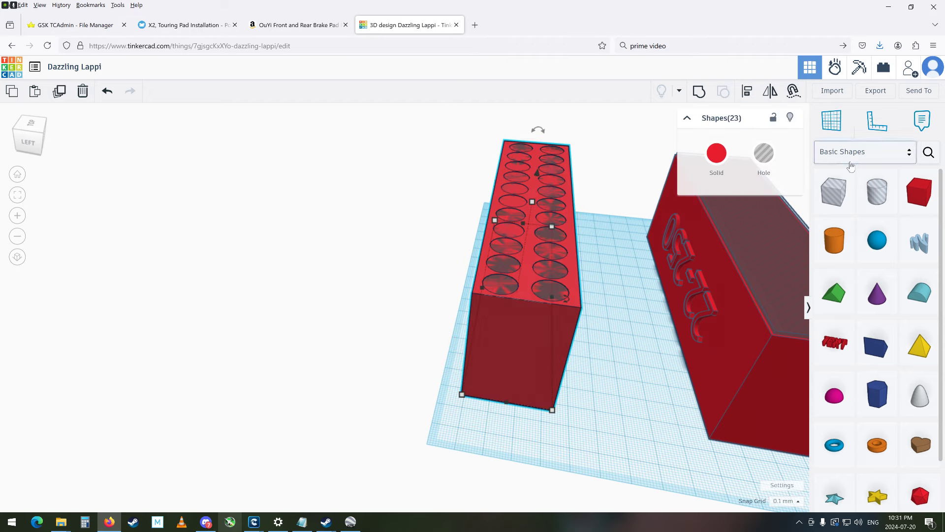
- Export only the selected 23 shapes as an STL file into the 3d prints folder, starting the file name with 22
left_click(876, 91)
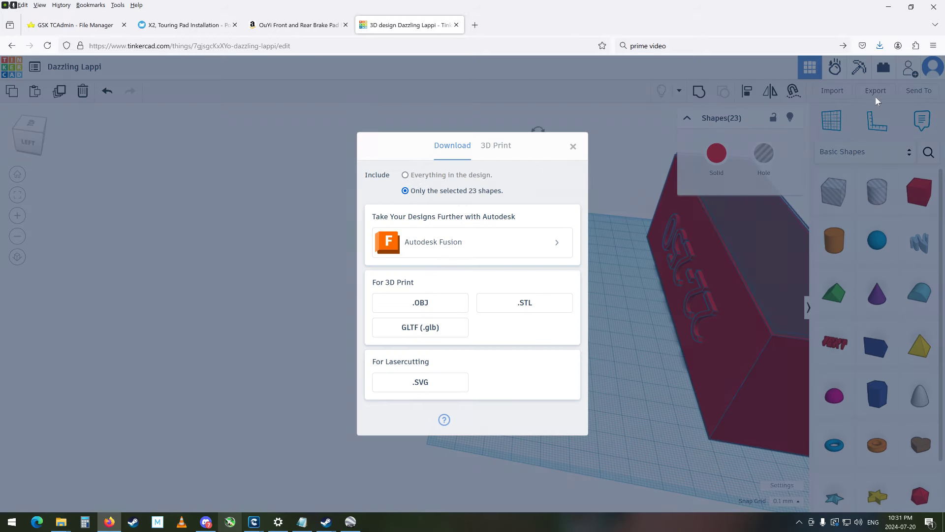
left_click(532, 304)
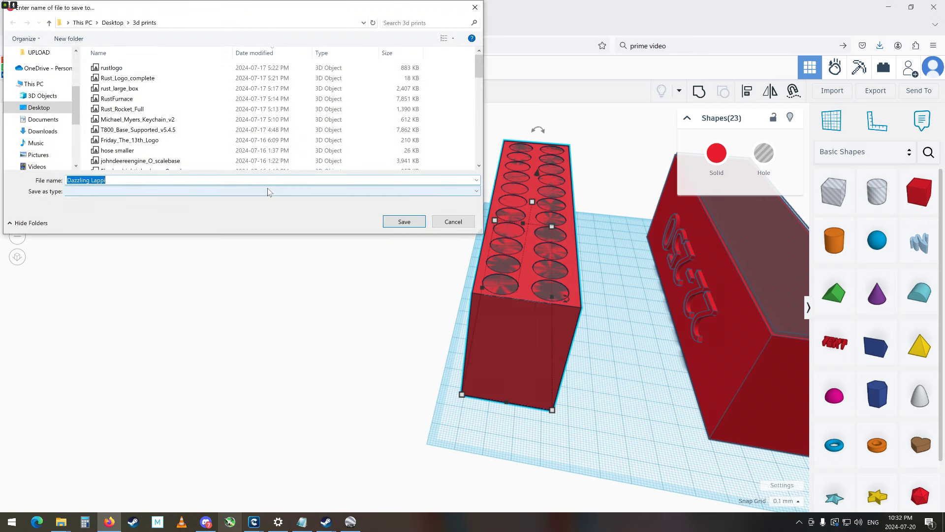
type("22")
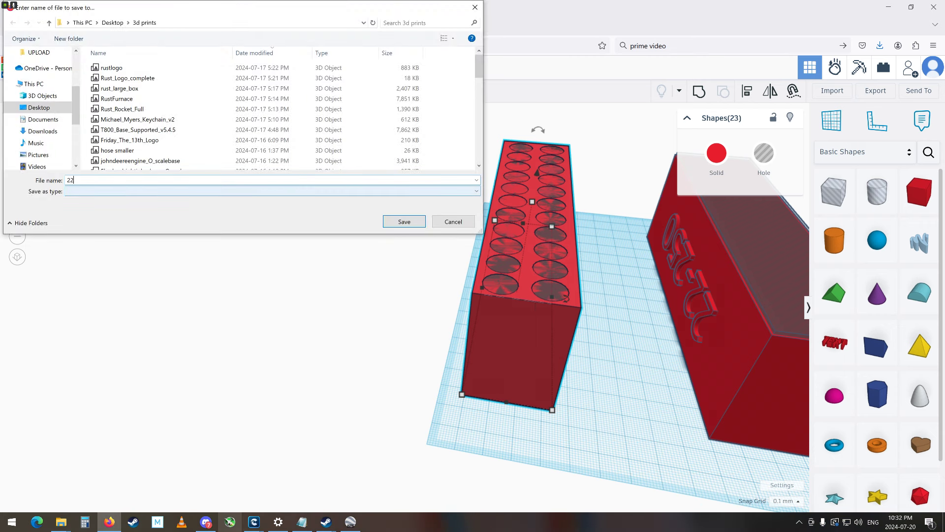